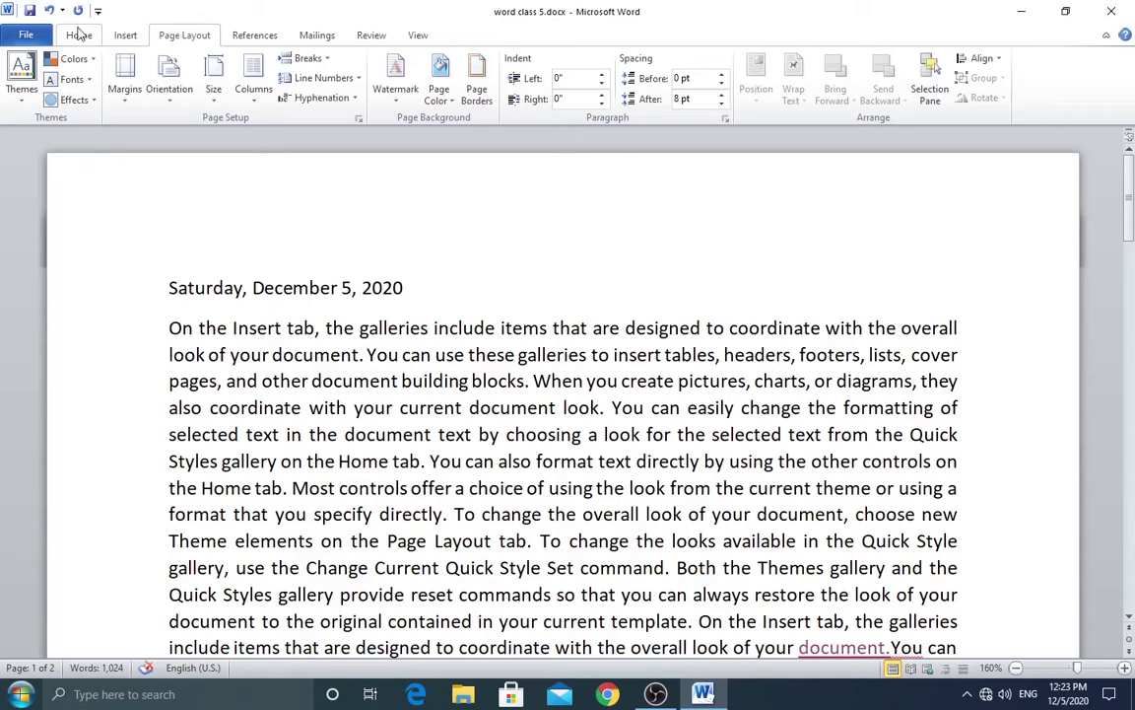
# Look at the Insert ribbon, then open the Margins presets and dismiss them without applying one
pyautogui.click(129, 41)
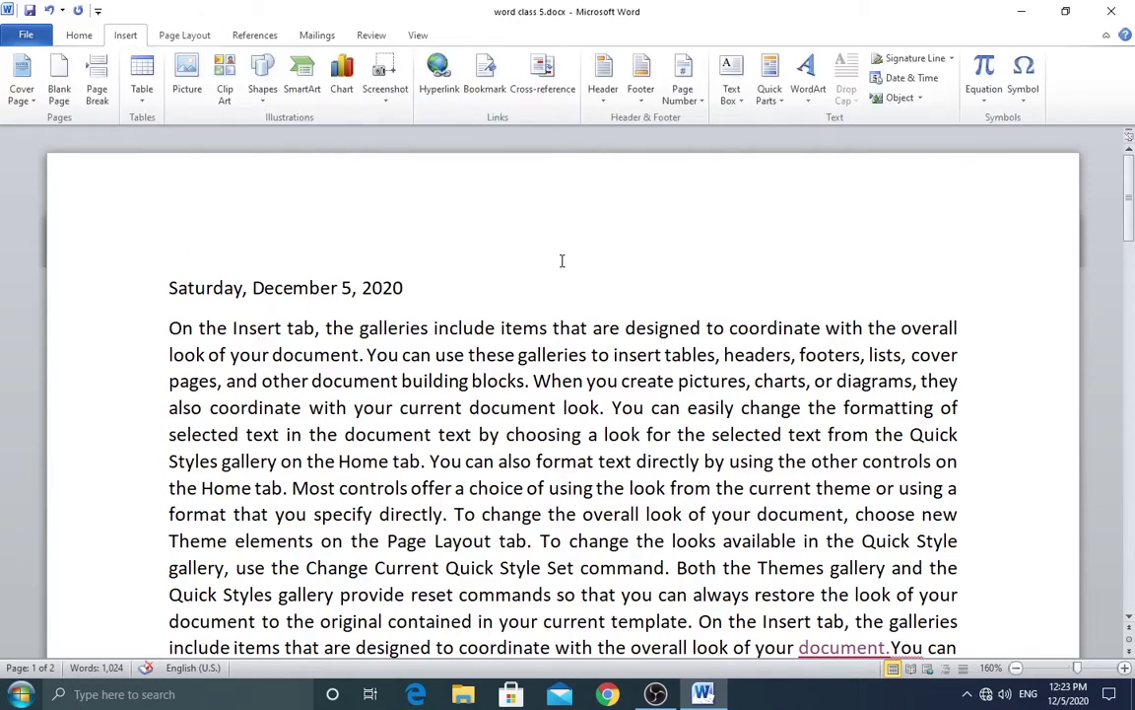
pyautogui.click(173, 40)
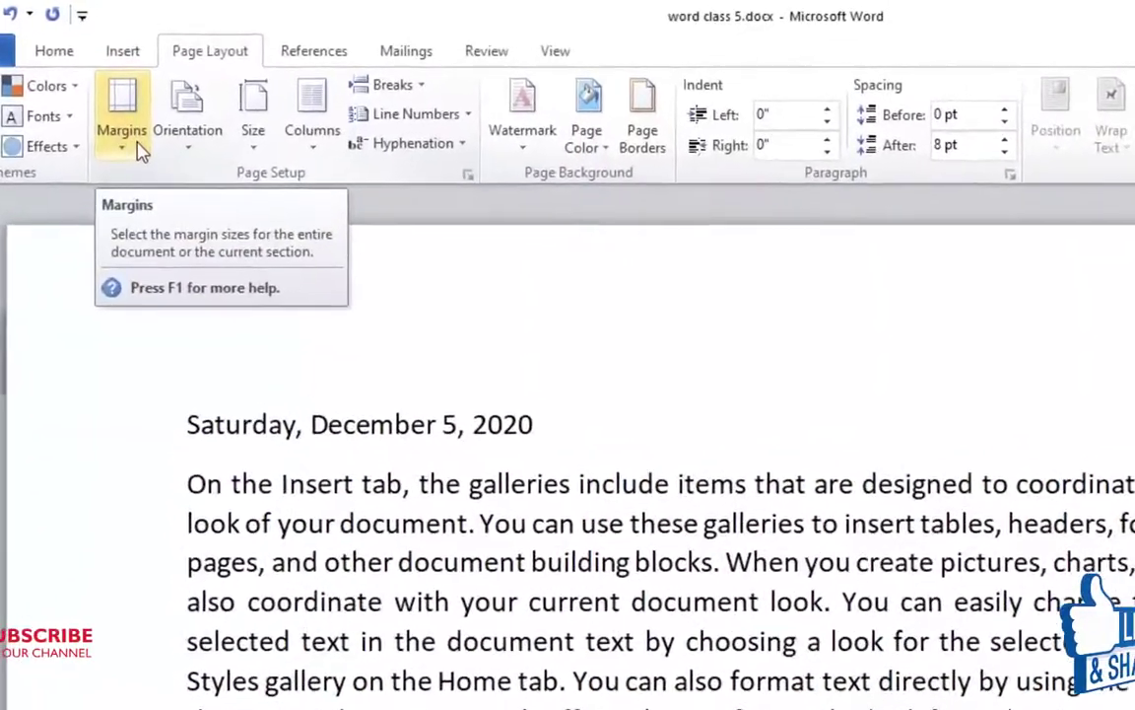
pyautogui.click(122, 138)
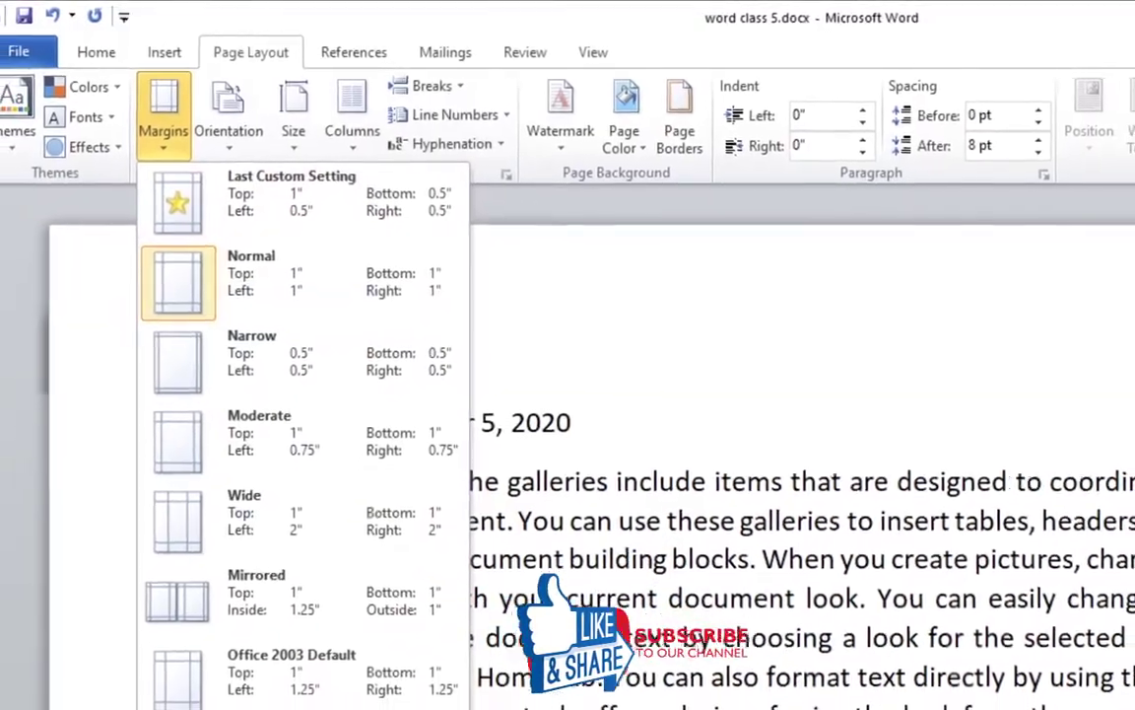
pyautogui.click(742, 281)
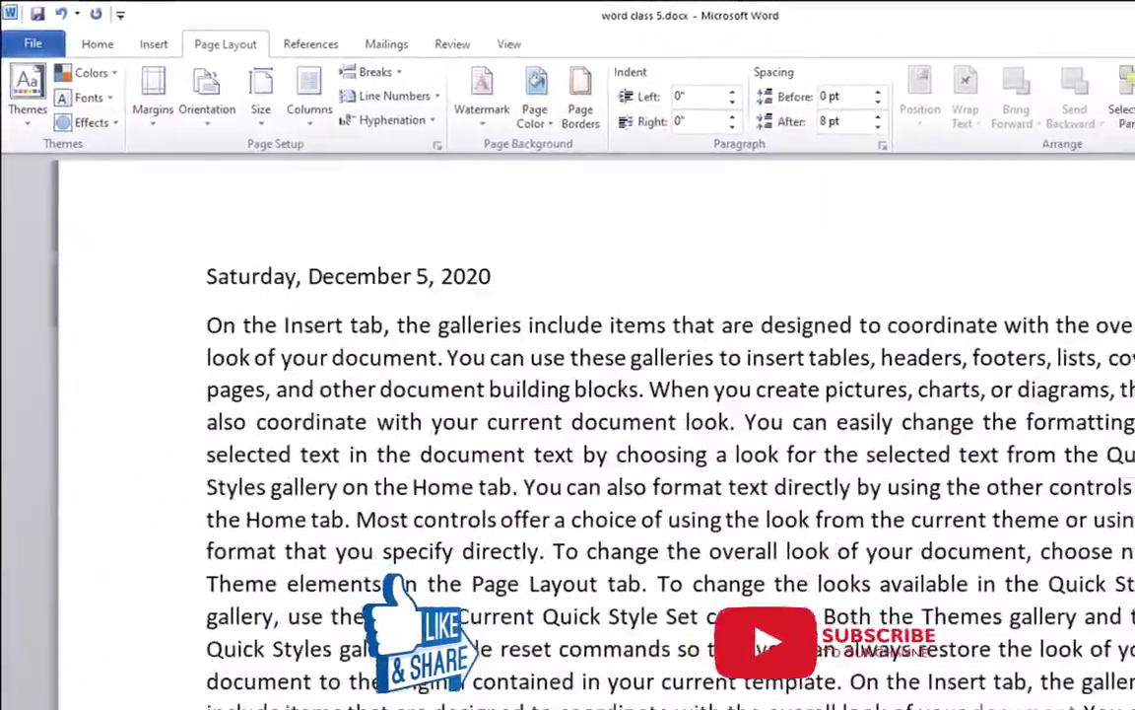
# Scroll through the document and back to the top, then reopen the Margins presets gallery
pyautogui.scroll(-4, 630, 426)
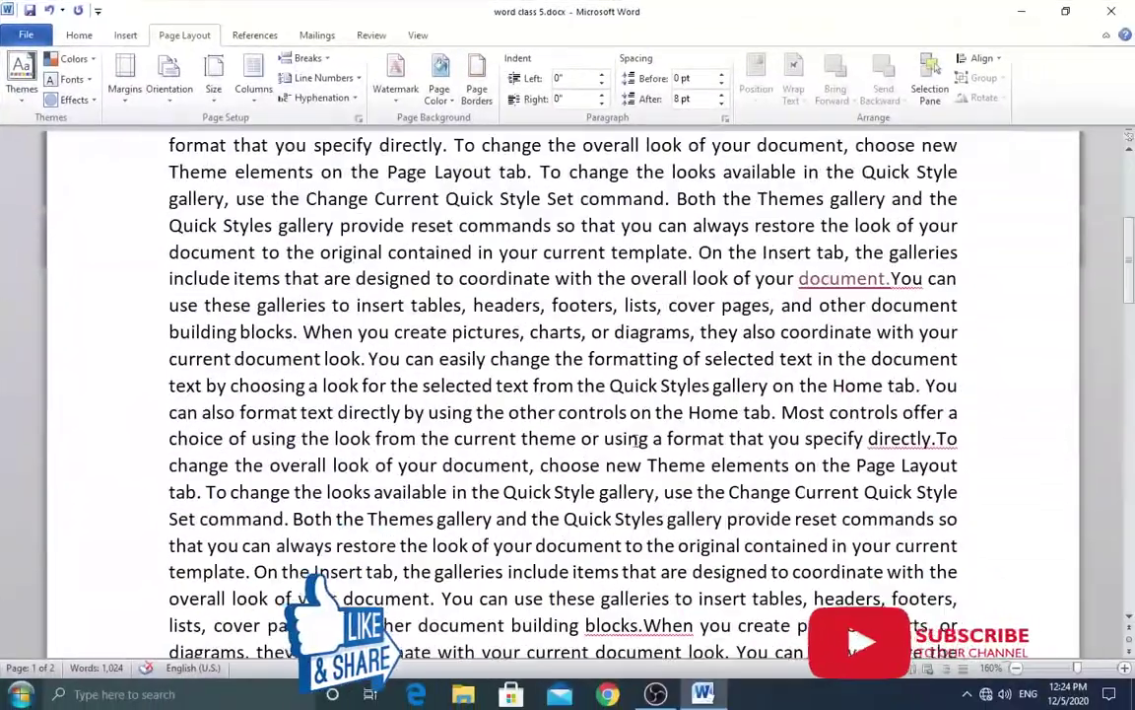
pyautogui.scroll(-2, 631, 426)
pyautogui.scroll(-5, 631, 425)
pyautogui.scroll(-3, 631, 426)
pyautogui.scroll(3, 631, 426)
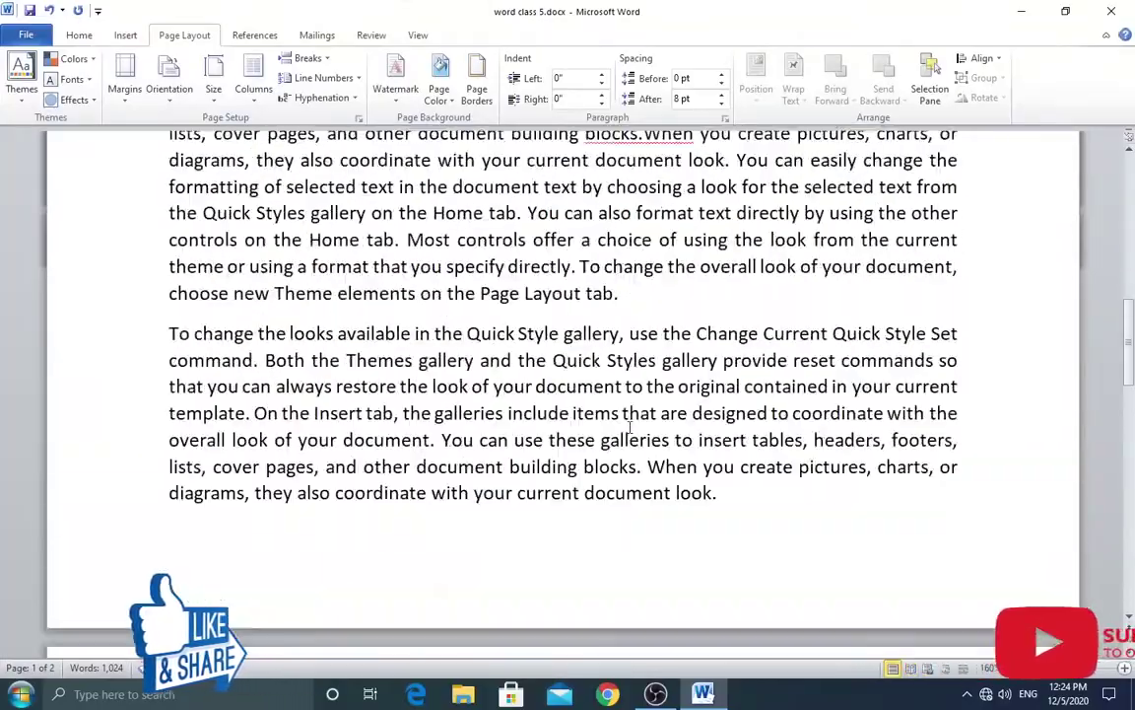
pyautogui.scroll(5, 631, 426)
pyautogui.scroll(2, 629, 427)
pyautogui.scroll(2, 621, 429)
pyautogui.scroll(1, 612, 430)
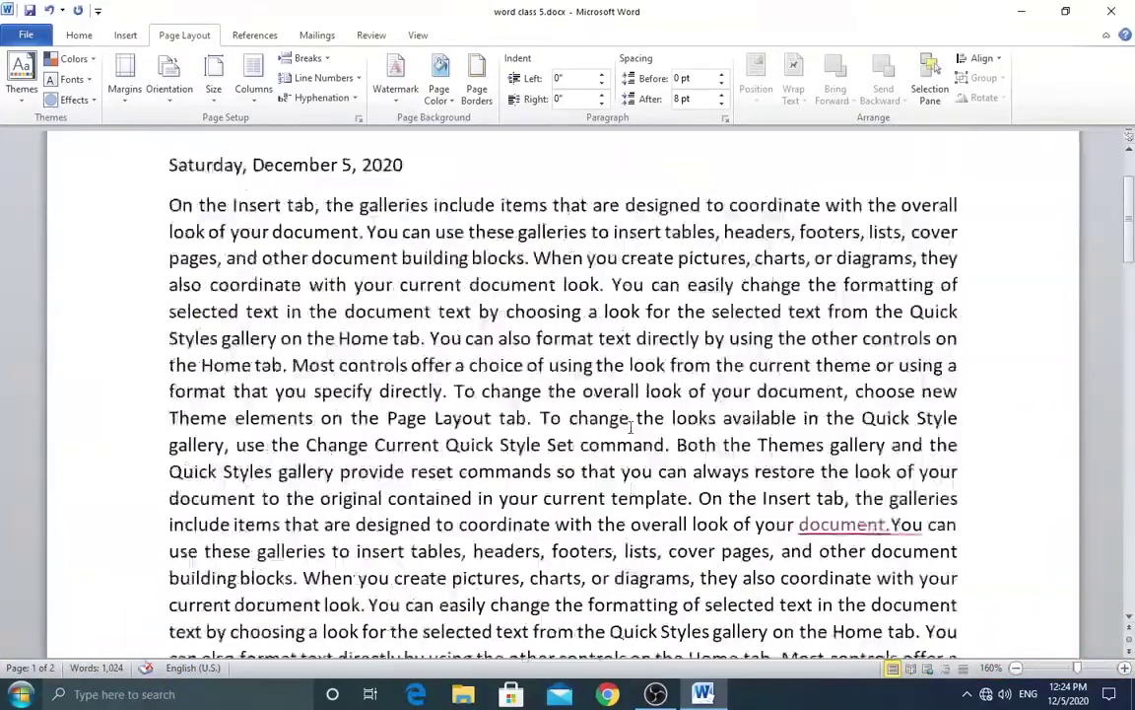
pyautogui.scroll(1, 600, 430)
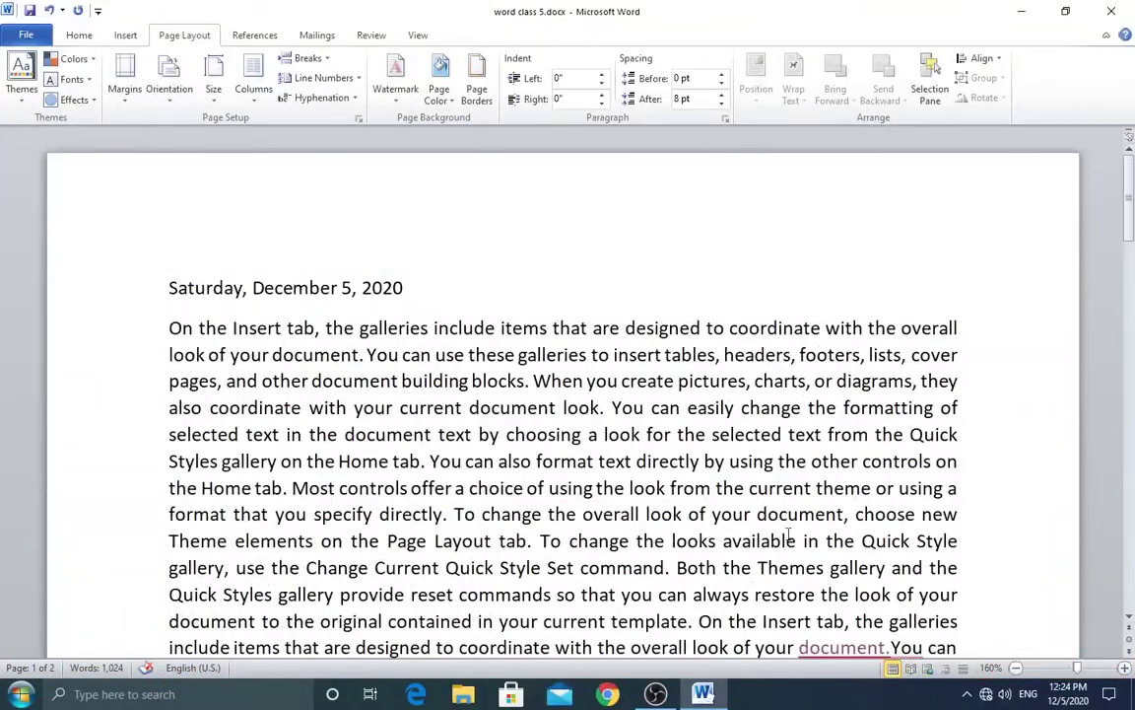
pyautogui.scroll(-3, 356, 216)
pyautogui.scroll(-5, 375, 261)
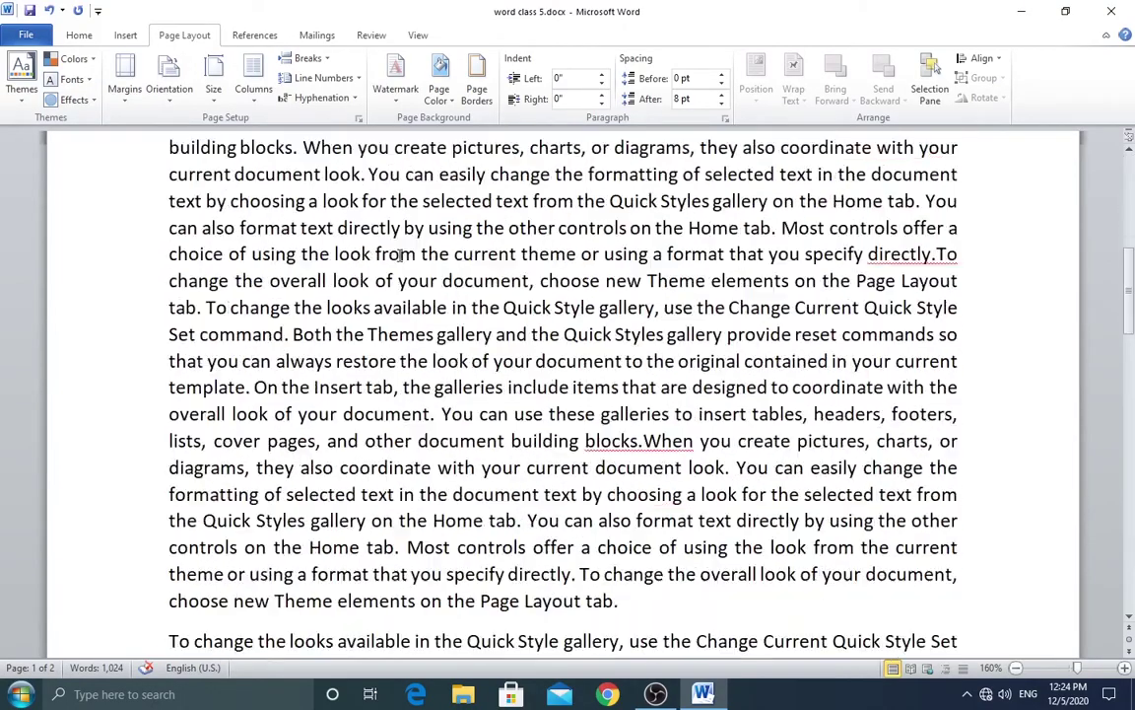
pyautogui.scroll(-3, 399, 365)
pyautogui.scroll(-3, 375, 424)
pyautogui.scroll(5, 355, 469)
pyautogui.scroll(5, 296, 394)
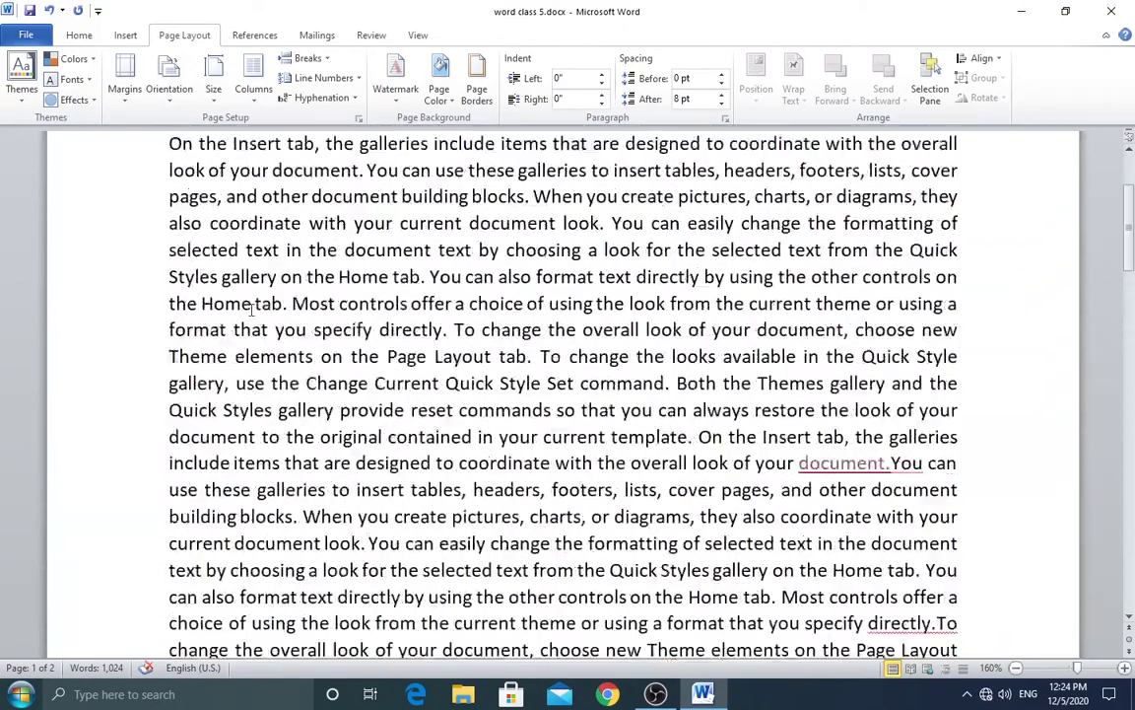
pyautogui.scroll(5, 246, 308)
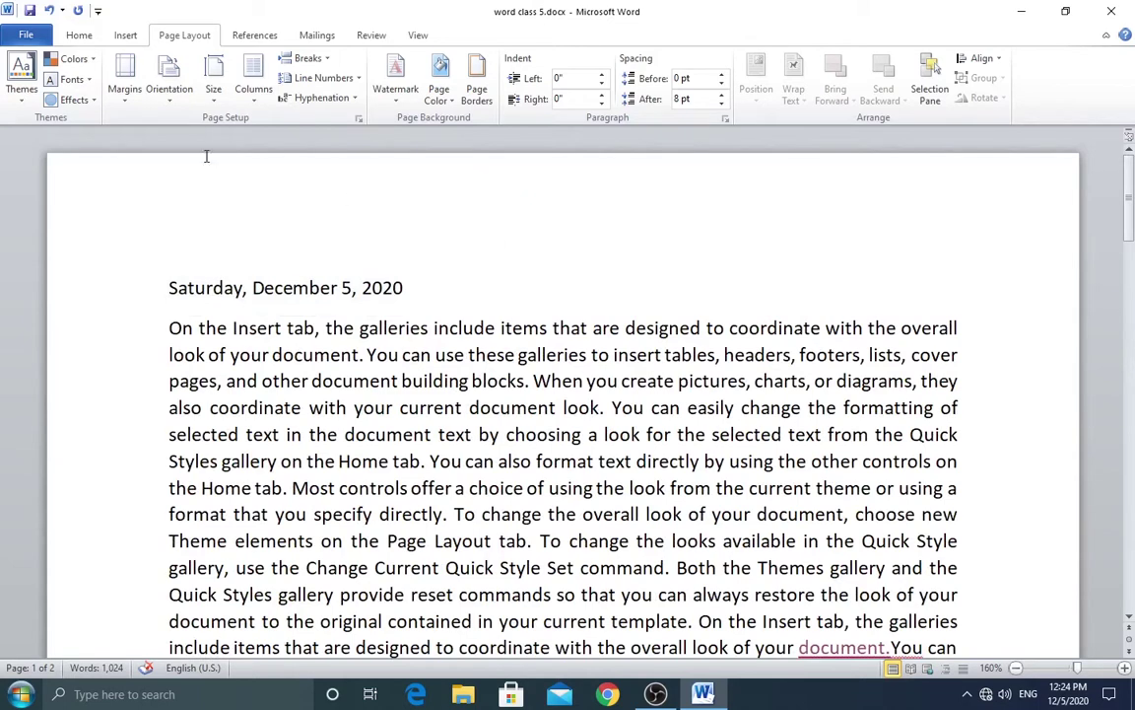
pyautogui.click(124, 90)
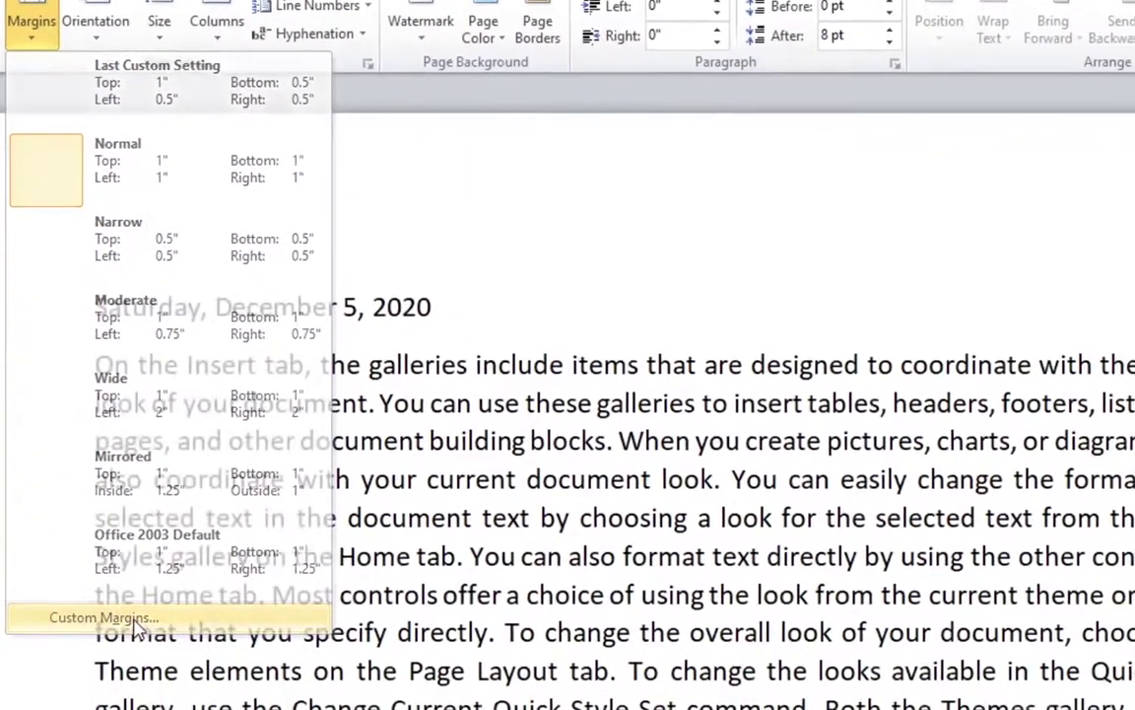
# Choose Custom Margins to open Page Setup, showing 1" margins, 0" gutter and portrait orientation
pyautogui.click(162, 690)
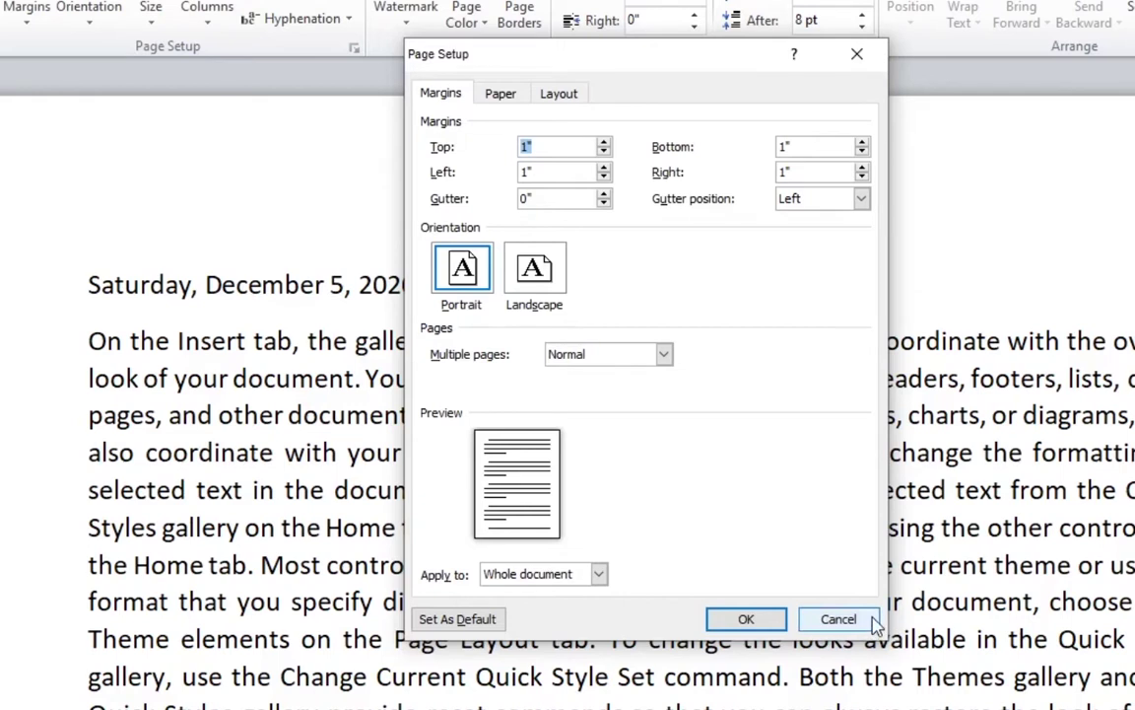
# Browse the Page Setup paper size list, keep Letter, and cancel the dialog without changes
pyautogui.click(491, 95)
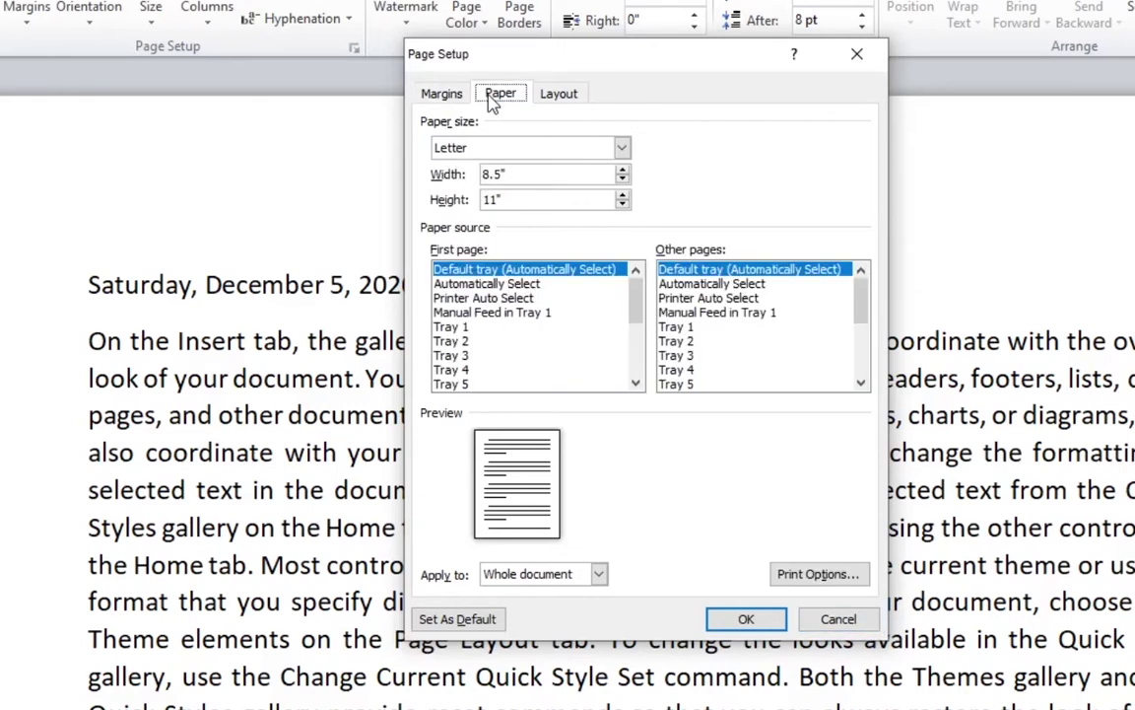
pyautogui.click(622, 148)
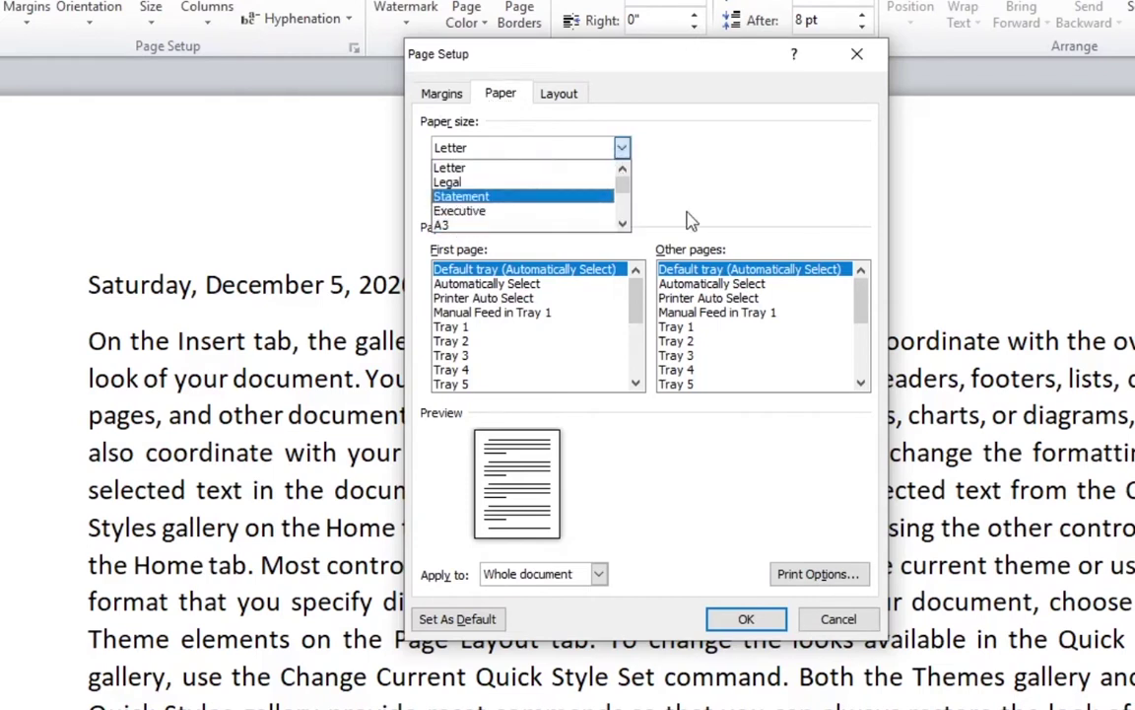
pyautogui.moveTo(624, 187); pyautogui.dragTo(624, 191)
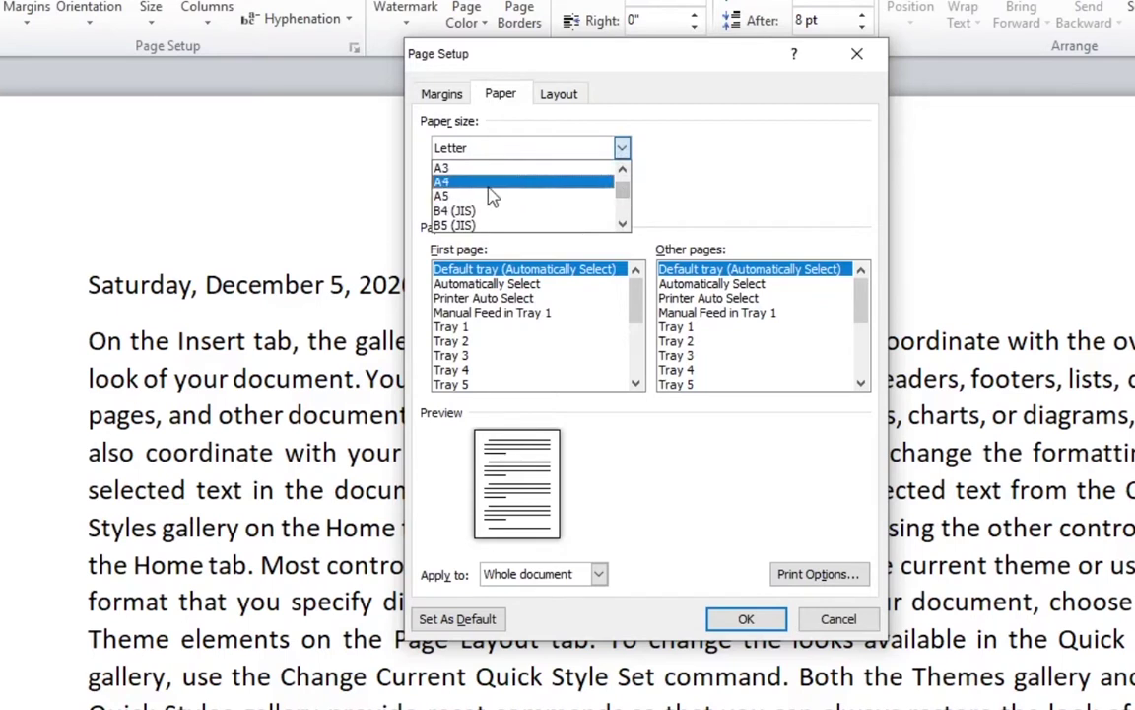
pyautogui.click(772, 206)
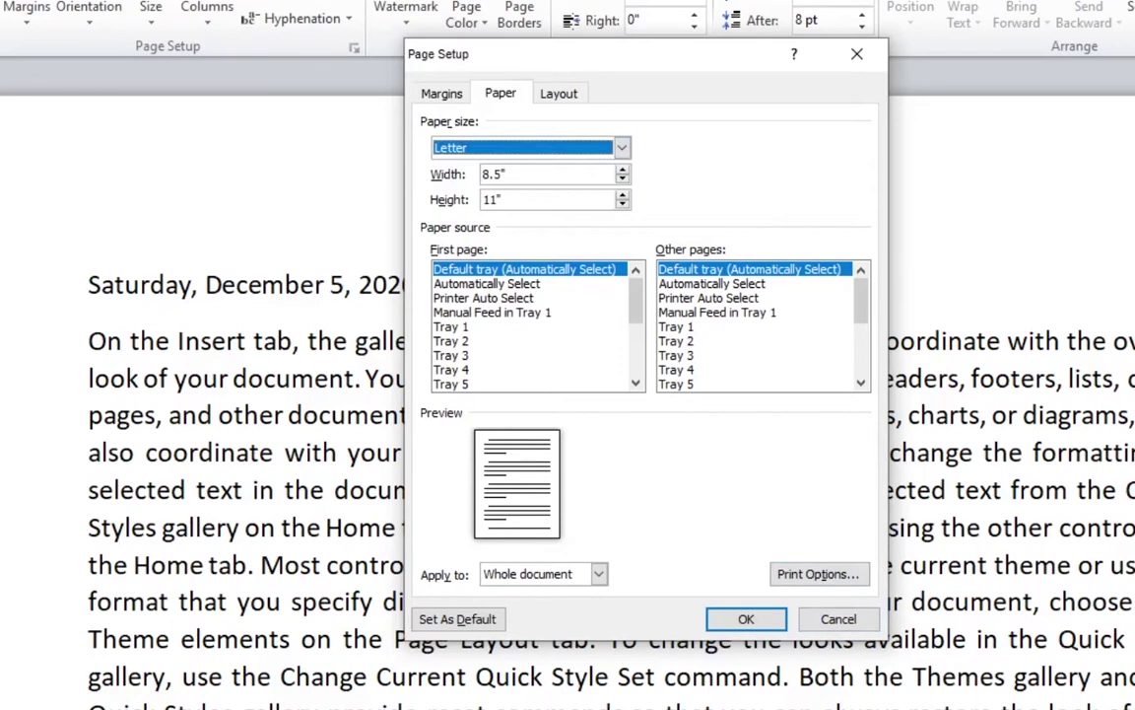
pyautogui.click(441, 94)
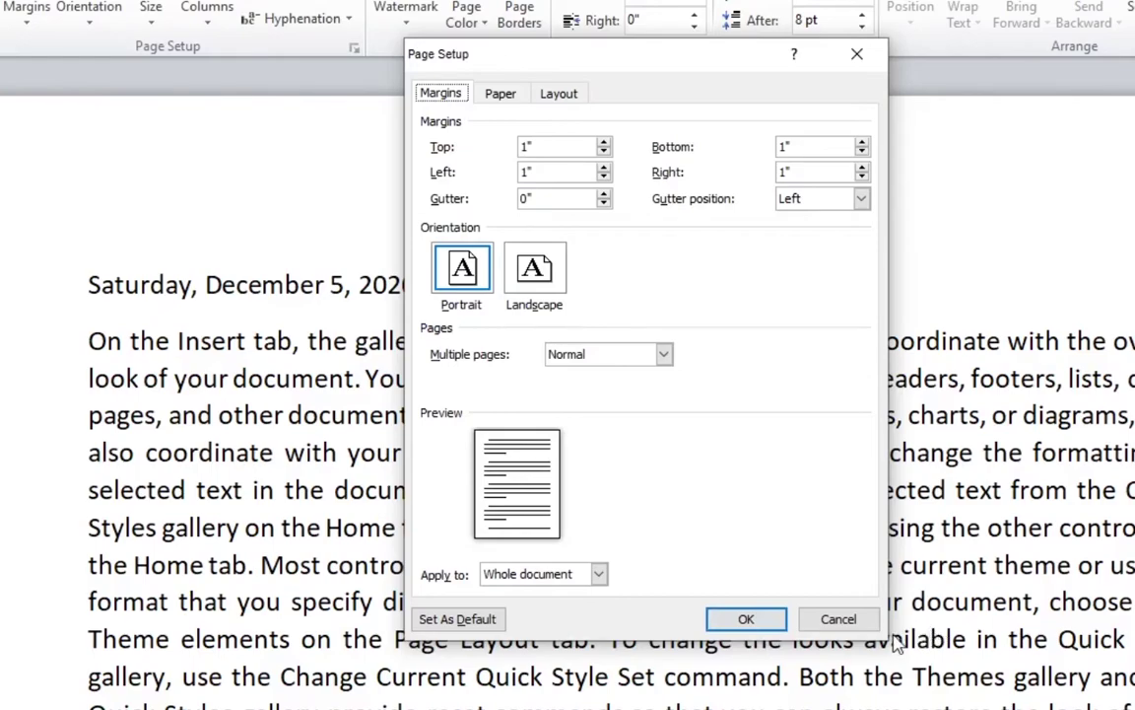
pyautogui.click(839, 619)
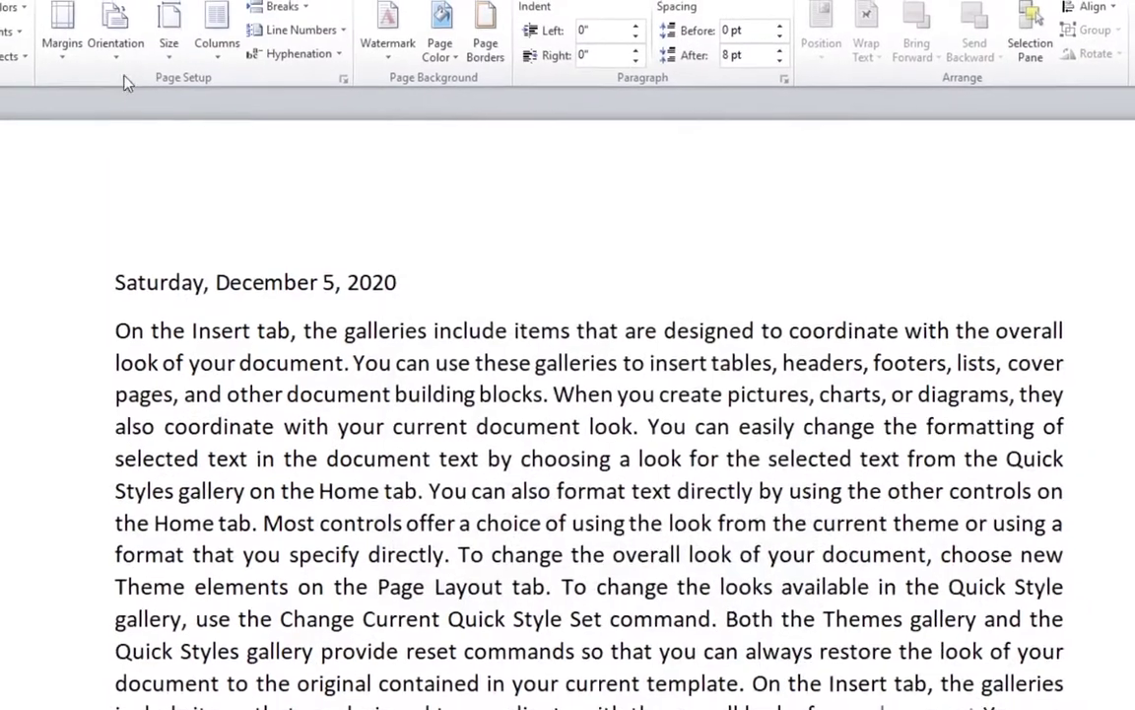
# Leave the orientation portrait and bring up the Size gallery with Letter 8.5" x 11" applied
pyautogui.click(102, 39)
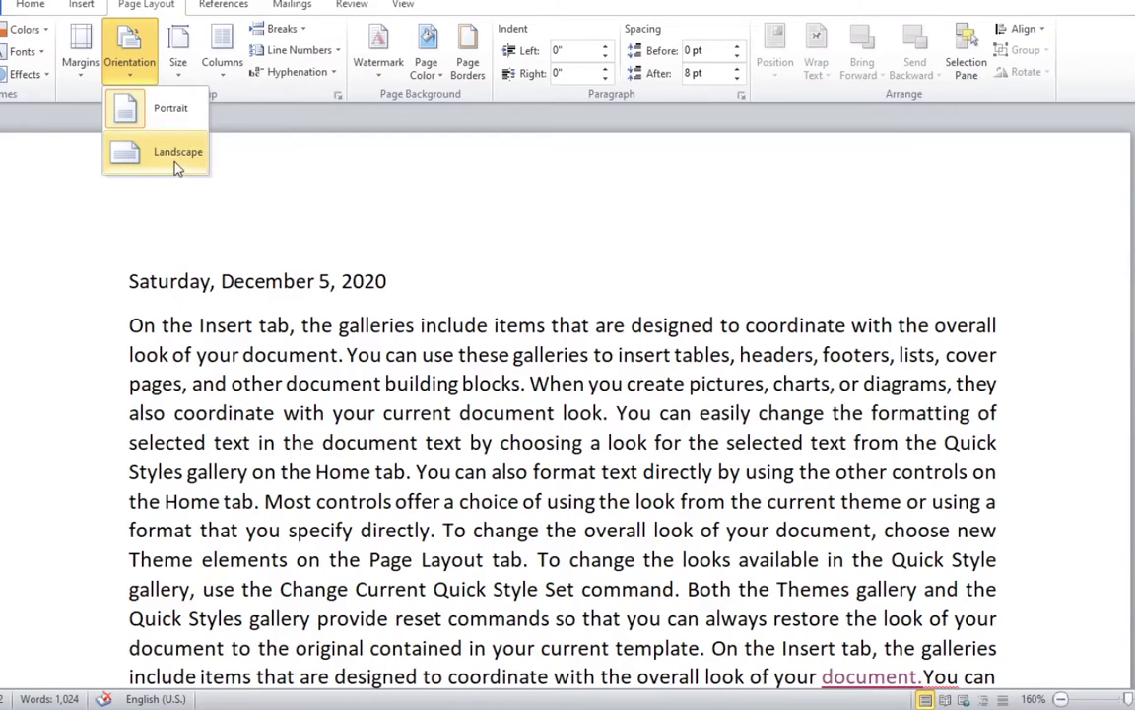
pyautogui.click(182, 71)
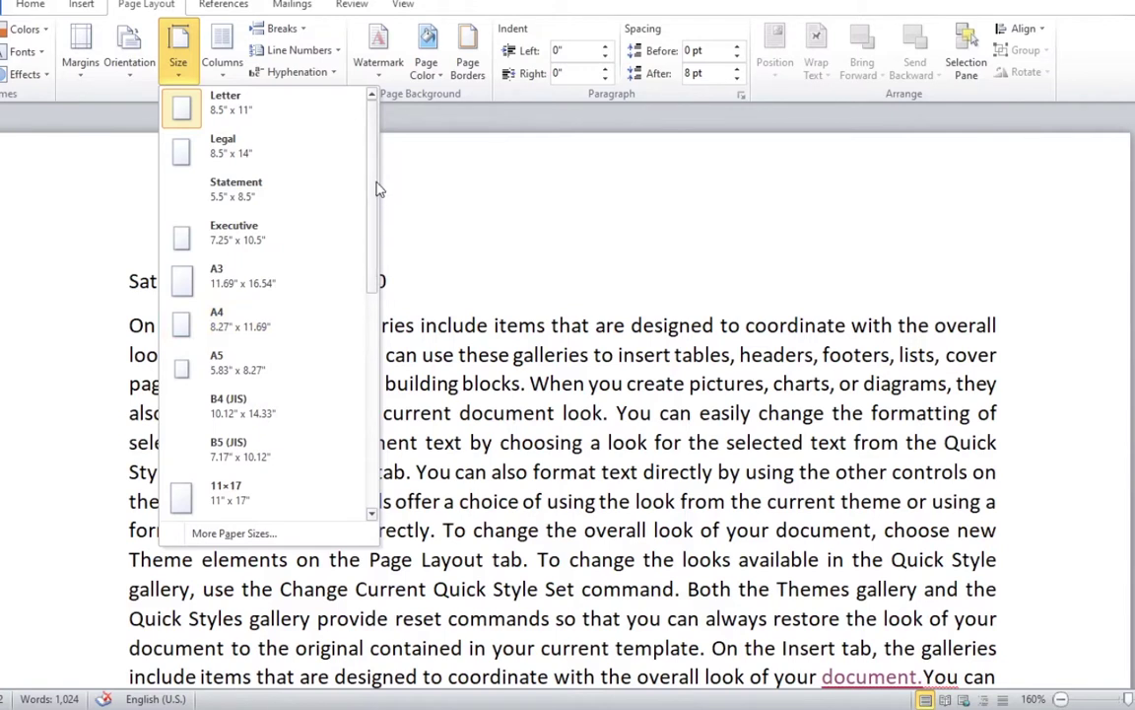
# Scroll the paper sizes, view More Paper Sizes and the Margins settings, then cancel unchanged
pyautogui.moveTo(375, 177); pyautogui.dragTo(388, 392)
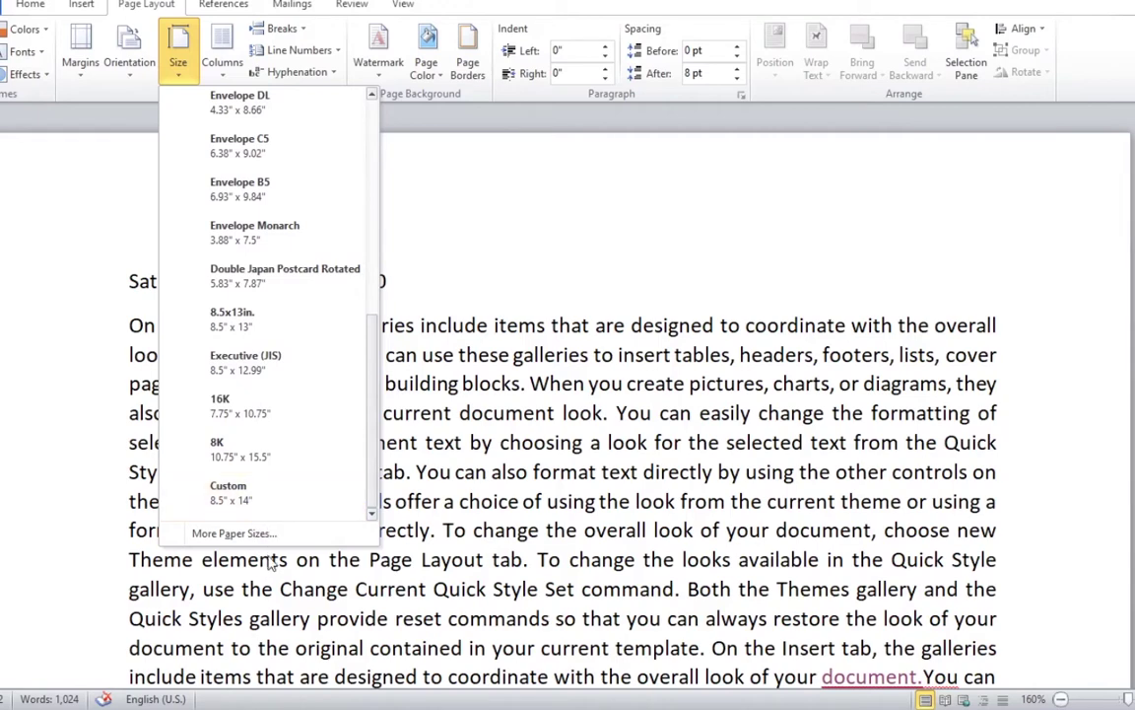
pyautogui.click(246, 533)
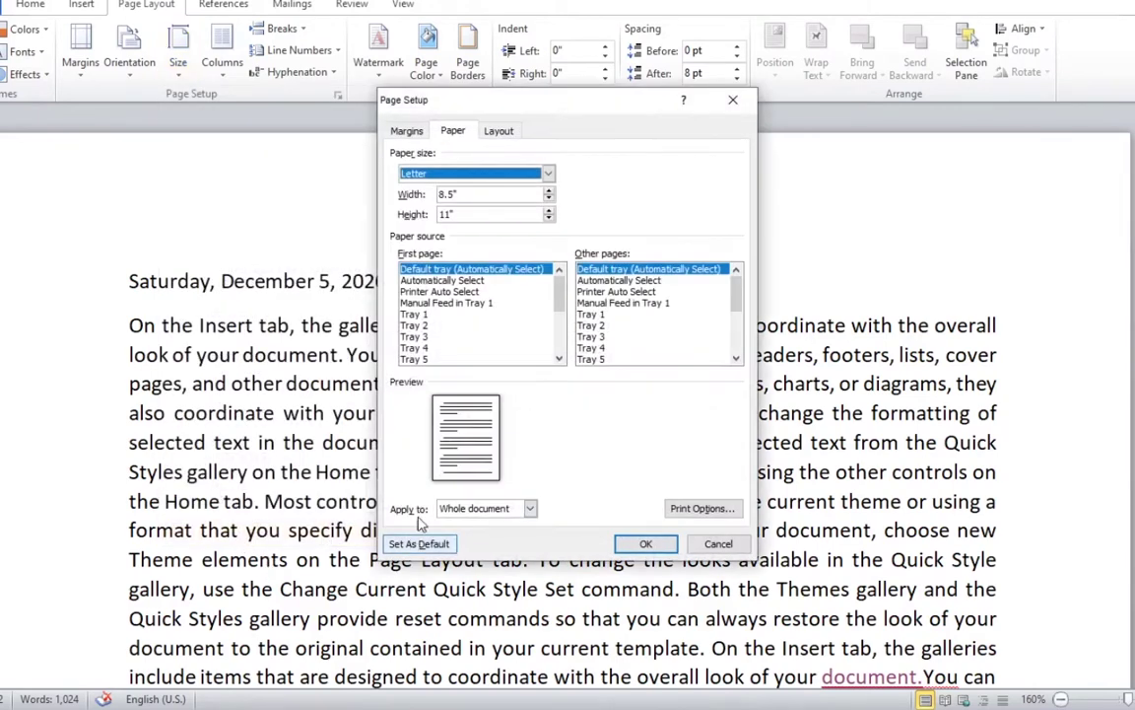
pyautogui.click(399, 130)
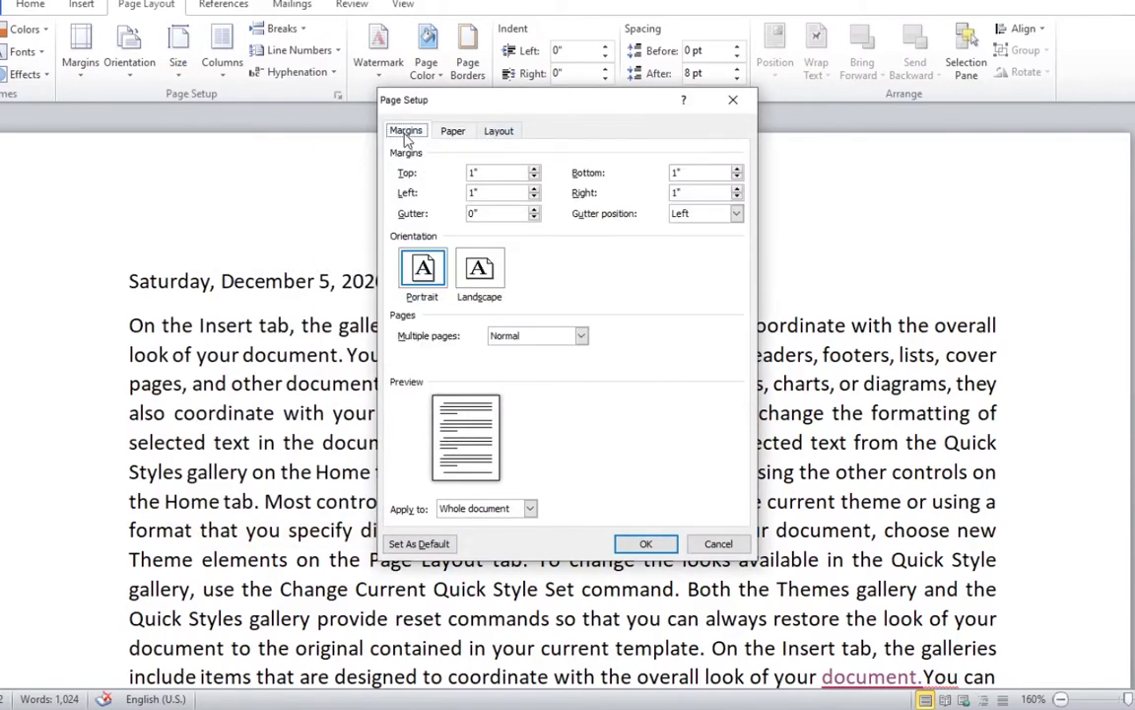
pyautogui.click(718, 548)
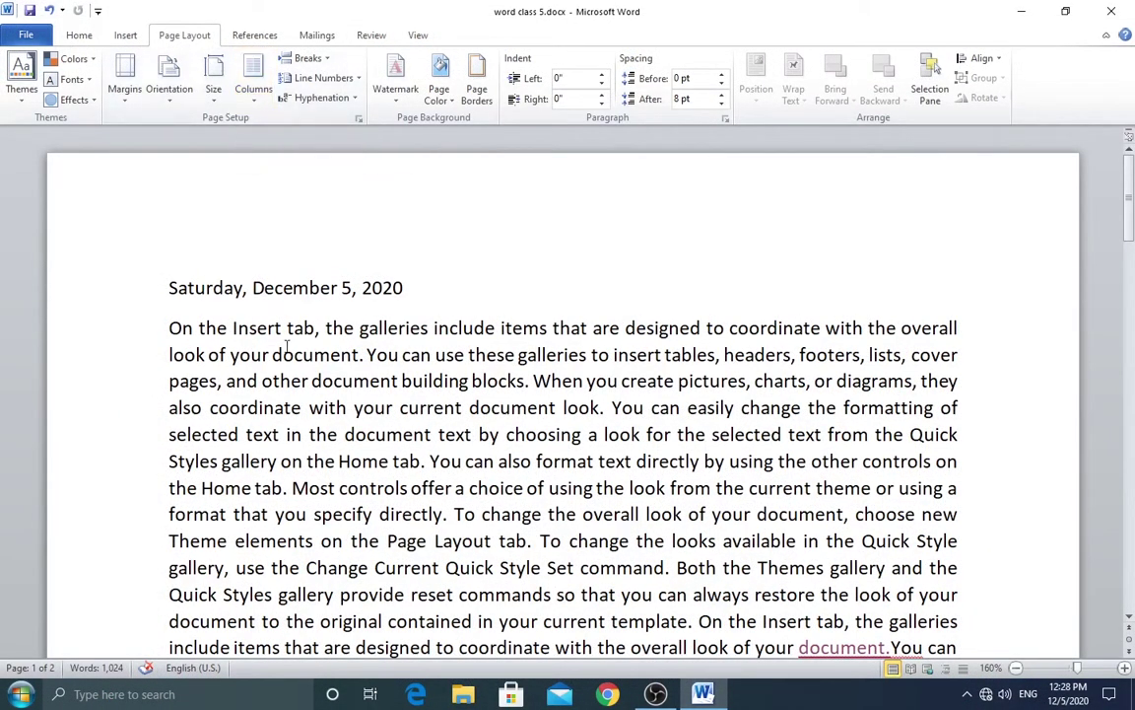
# Select the last paragraph on page 1, beginning 'To change the looks available'
pyautogui.scroll(-3, 287, 345)
pyautogui.scroll(-2, 286, 345)
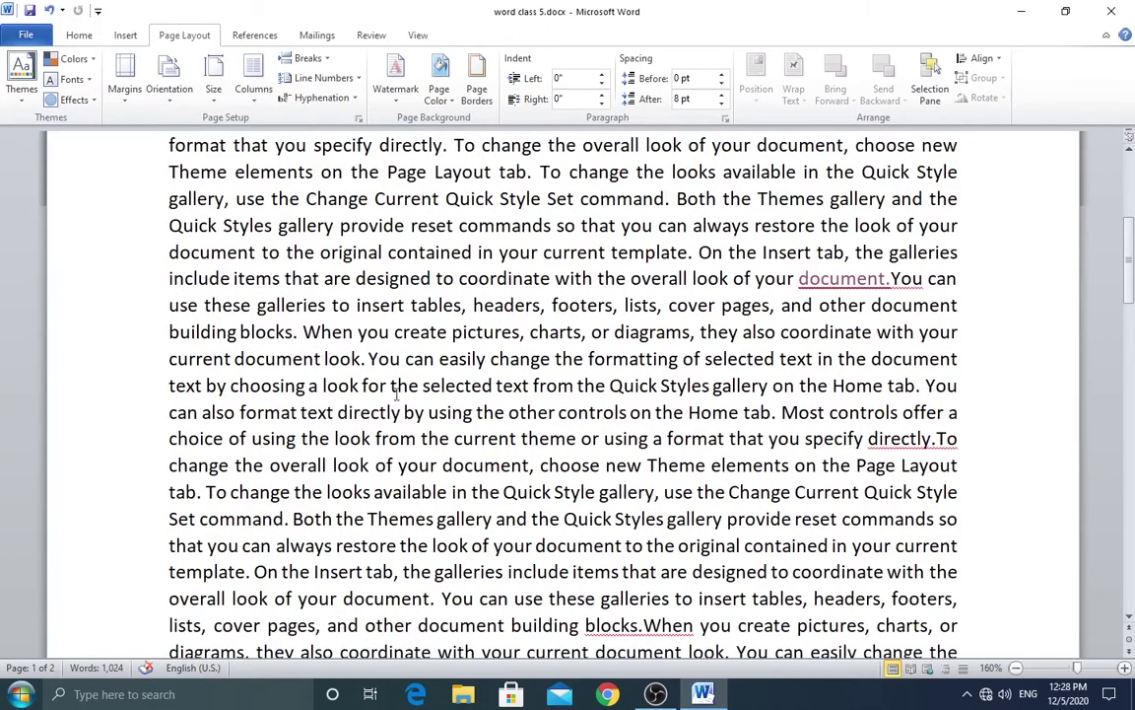
pyautogui.scroll(-5, 398, 394)
pyautogui.scroll(-2, 443, 404)
pyautogui.scroll(-1, 511, 415)
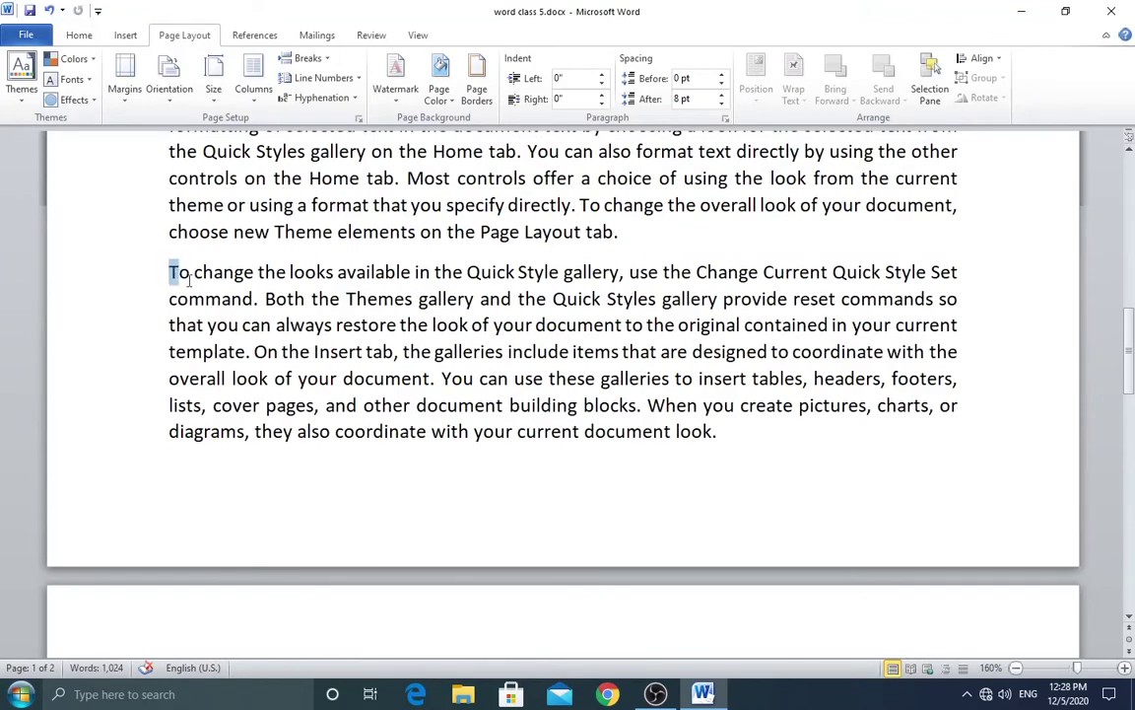
pyautogui.moveTo(171, 274); pyautogui.dragTo(718, 437)
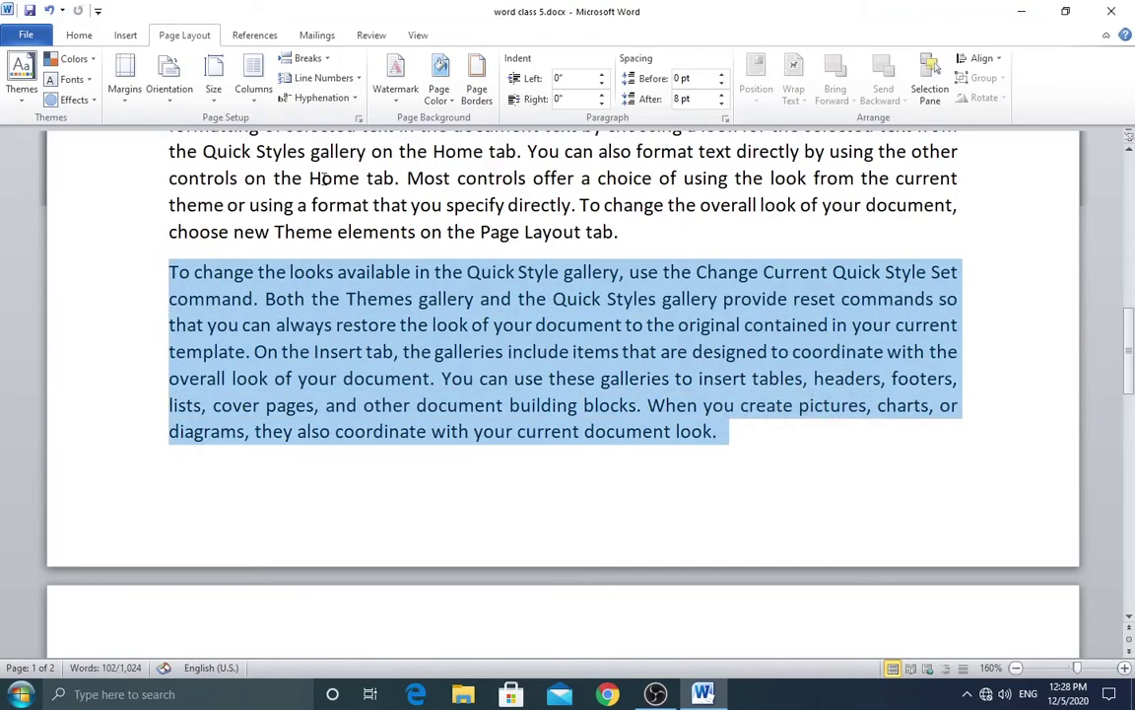
# Split the selected paragraph into two columns and place the cursor in the second column
pyautogui.click(253, 103)
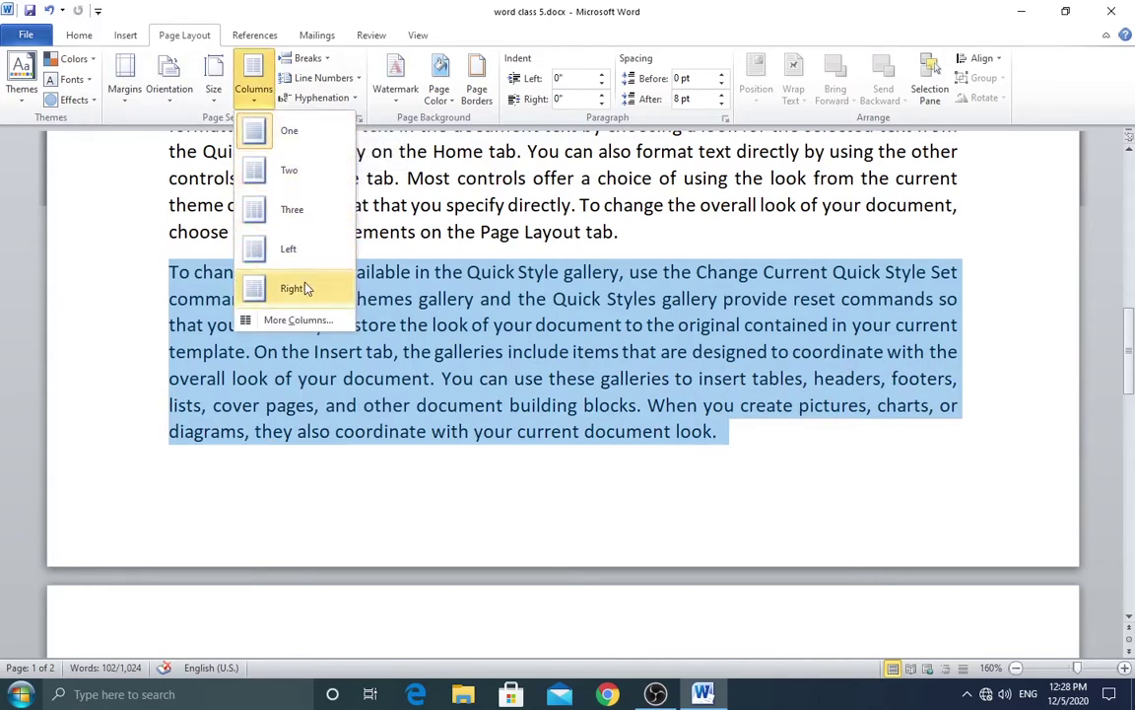
pyautogui.click(285, 175)
pyautogui.moveTo(570, 295); pyautogui.dragTo(598, 313)
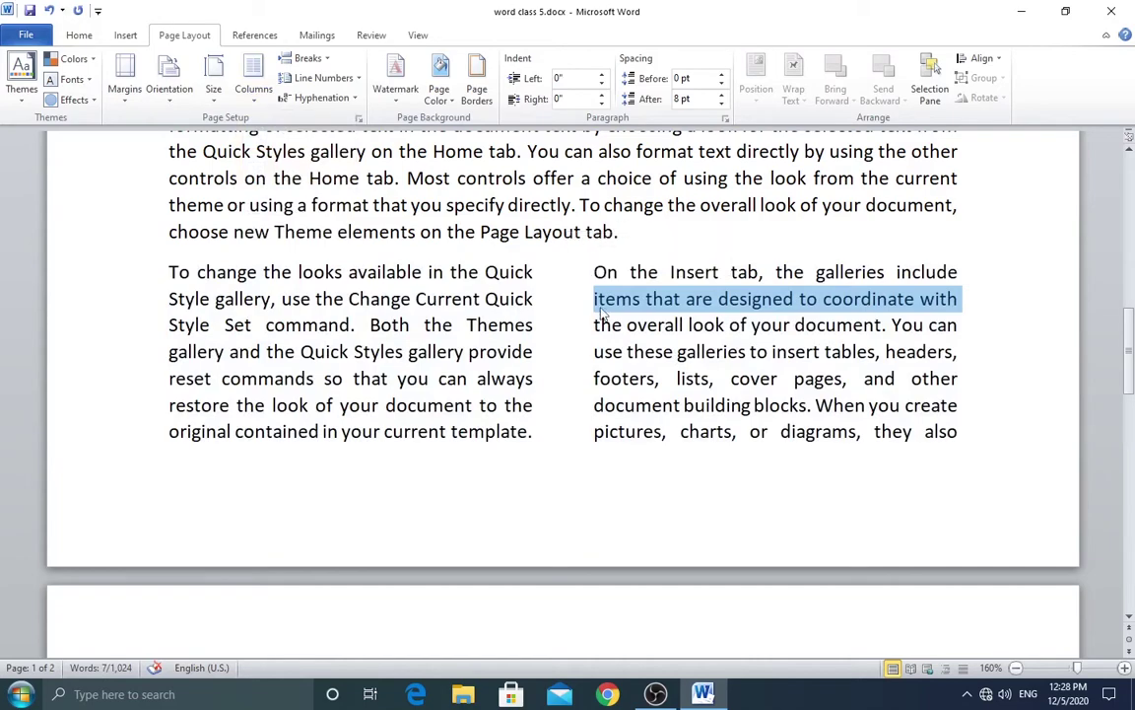
pyautogui.click(590, 279)
pyautogui.click(590, 278)
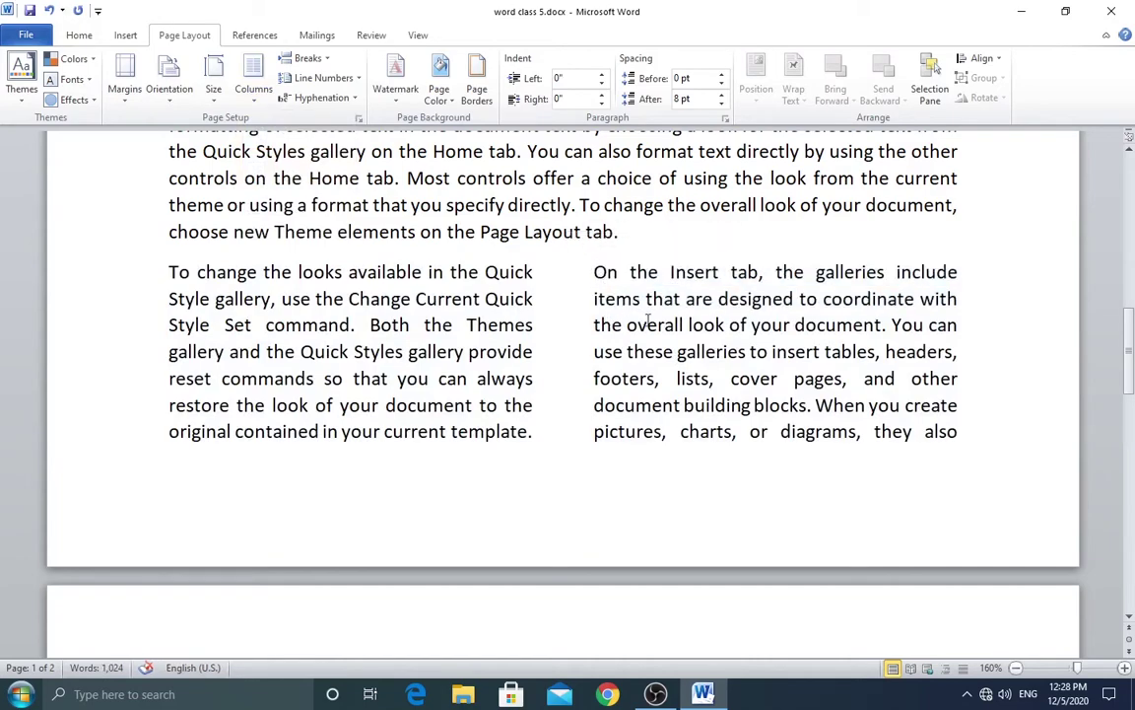
pyautogui.keyDown('ctrl'); pyautogui.scroll(-3, 665, 331); pyautogui.keyUp('ctrl')
pyautogui.keyDown('ctrl'); pyautogui.scroll(-2, 665, 332); pyautogui.keyUp('ctrl')
pyautogui.keyDown('ctrl'); pyautogui.scroll(-1, 666, 332); pyautogui.keyUp('ctrl')
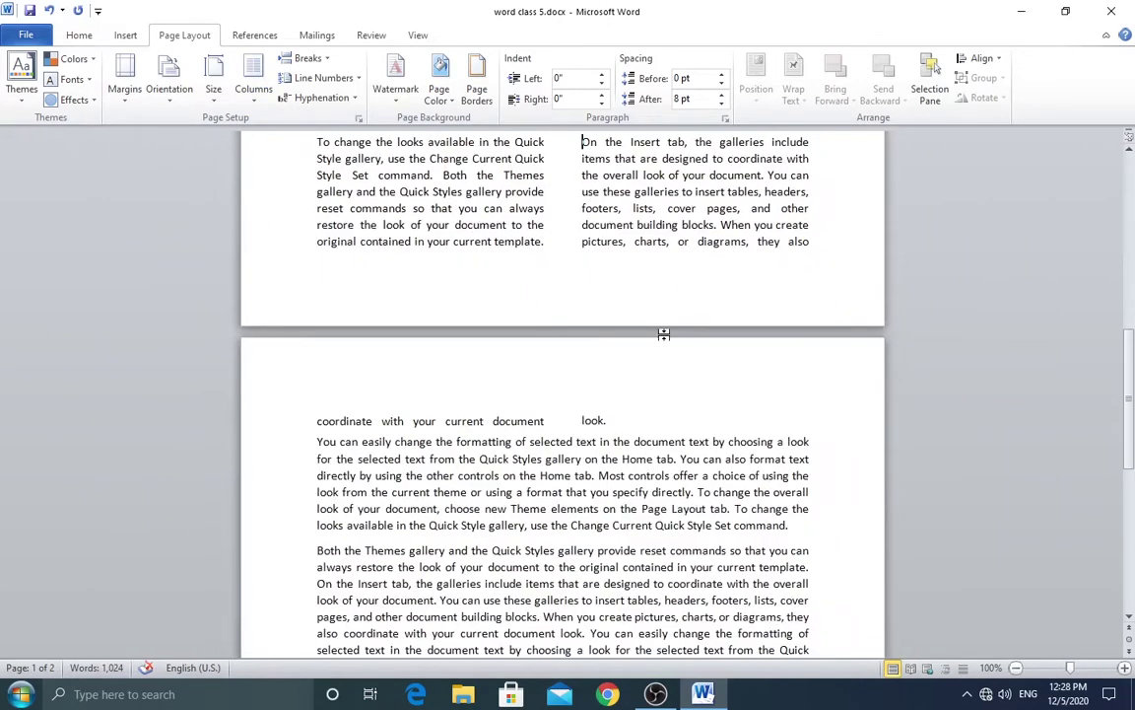
pyautogui.scroll(4, 665, 335)
pyautogui.scroll(2, 666, 336)
pyautogui.scroll(2, 665, 336)
pyautogui.scroll(2, 666, 336)
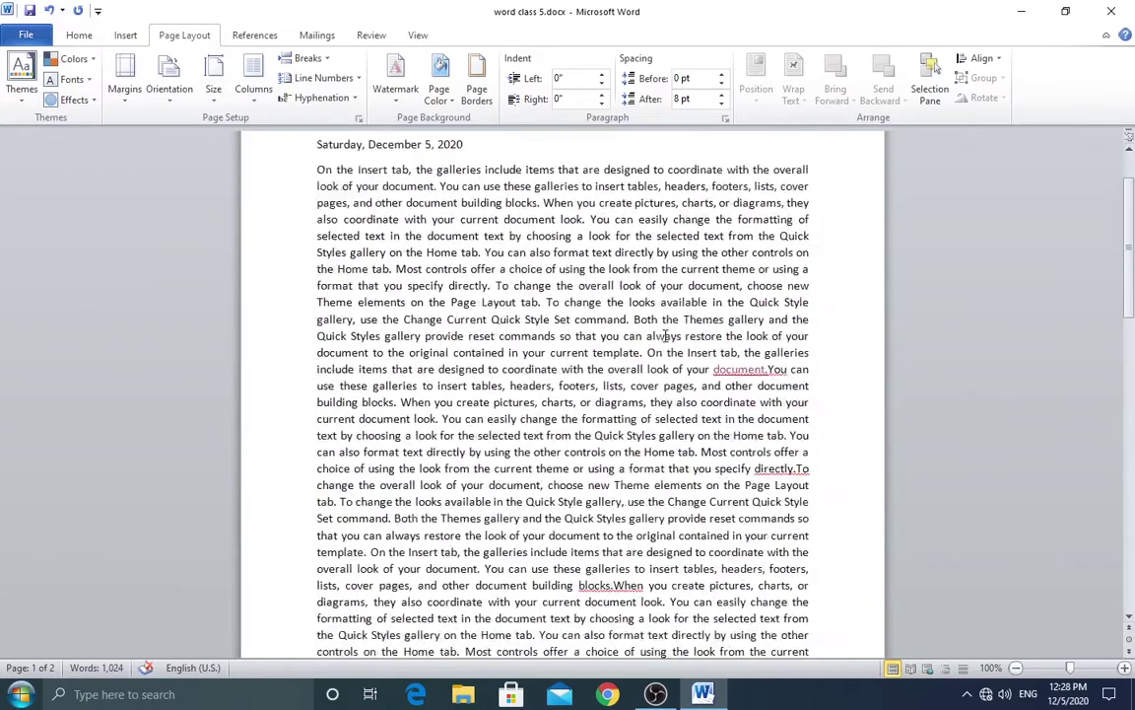
pyautogui.scroll(-3, 665, 338)
pyautogui.scroll(-2, 665, 338)
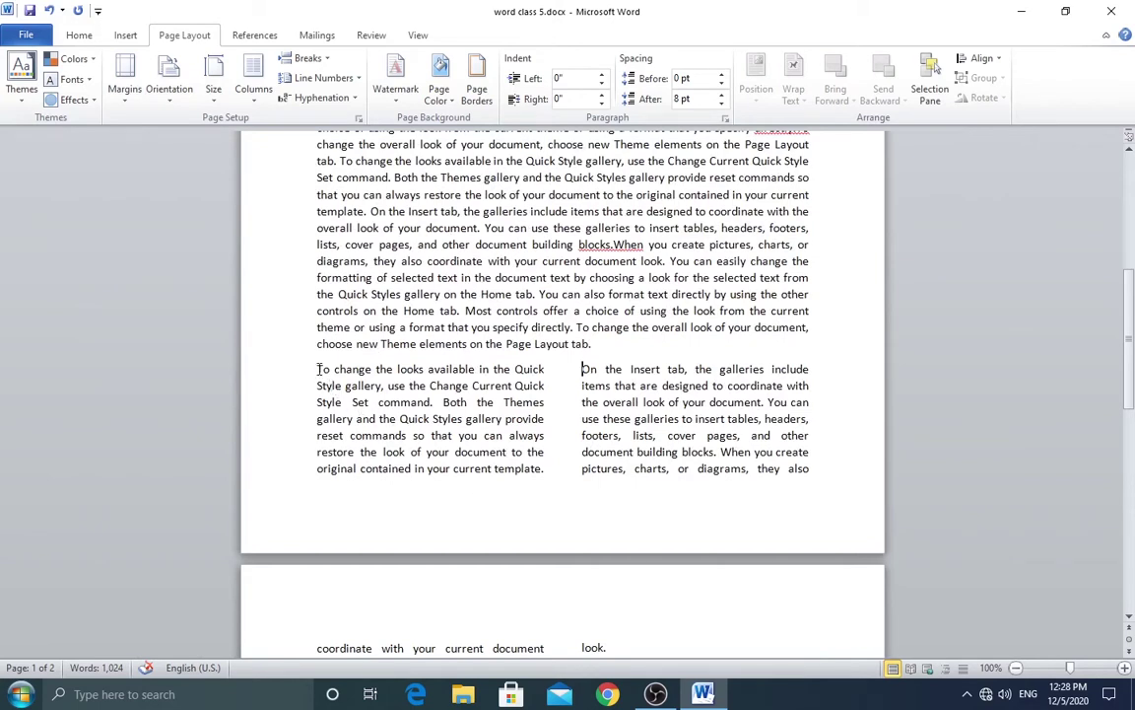
# Try the Three, Left and Right column layouts on the section, then settle on One
pyautogui.moveTo(317, 369)
pyautogui.mouseDown()
pyautogui.moveTo(819, 475)
pyautogui.moveTo(710, 580)
pyautogui.mouseUp()
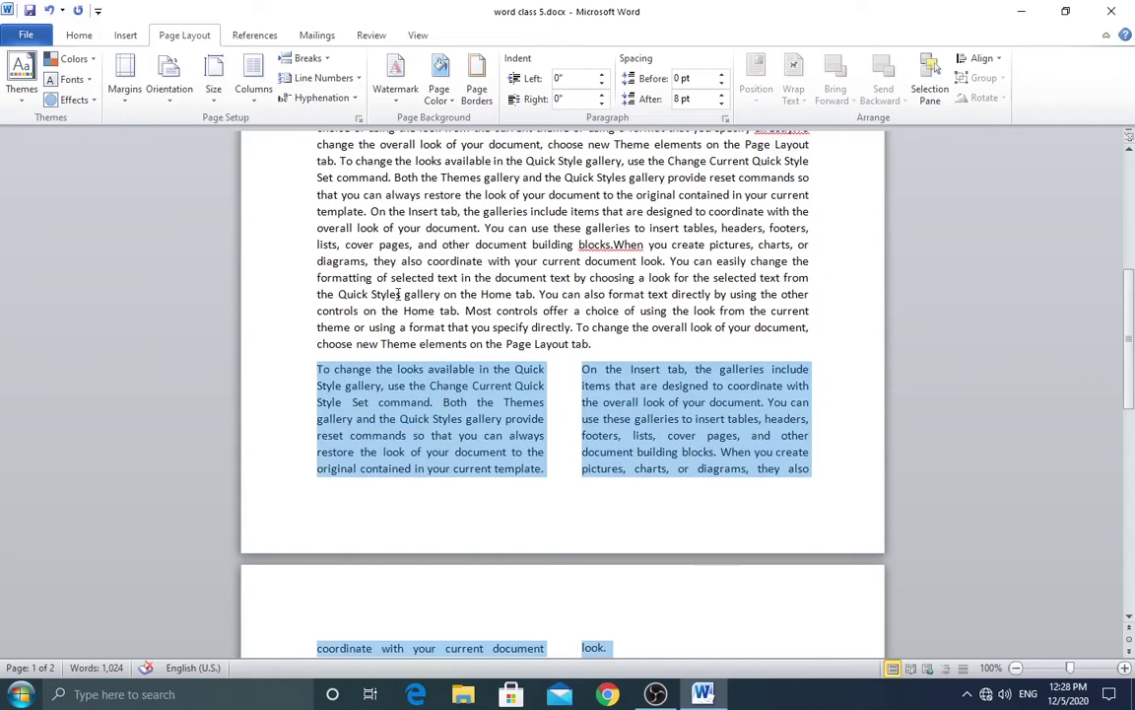
pyautogui.click(213, 94)
pyautogui.click(254, 103)
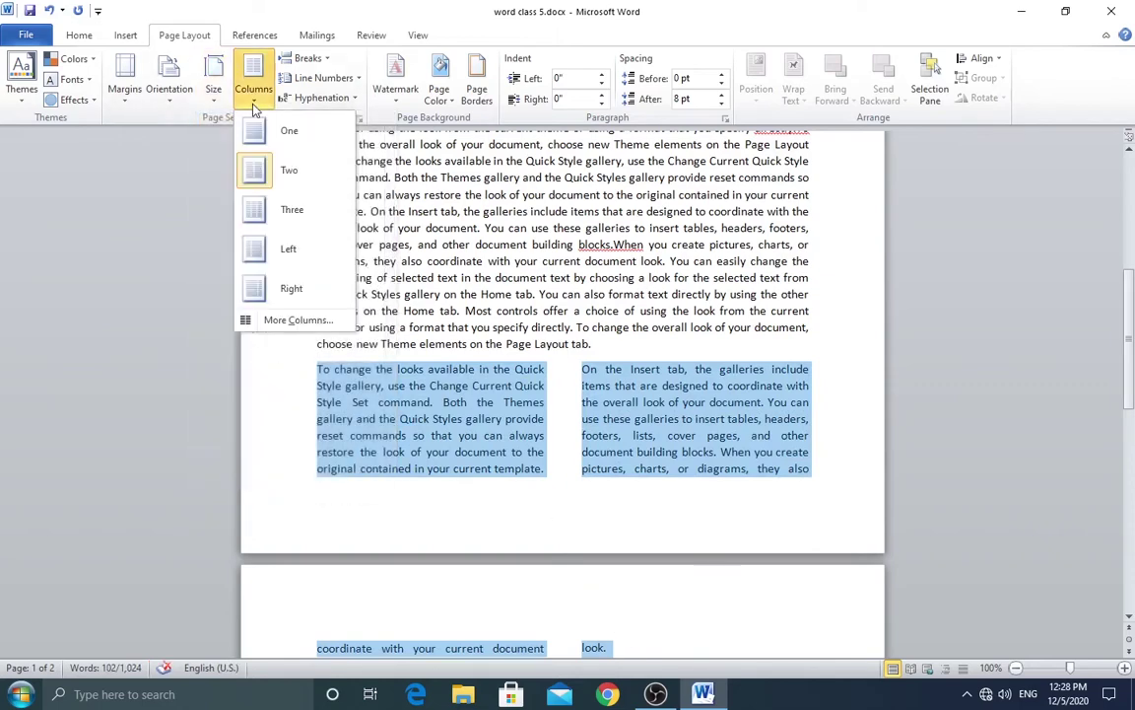
pyautogui.click(266, 210)
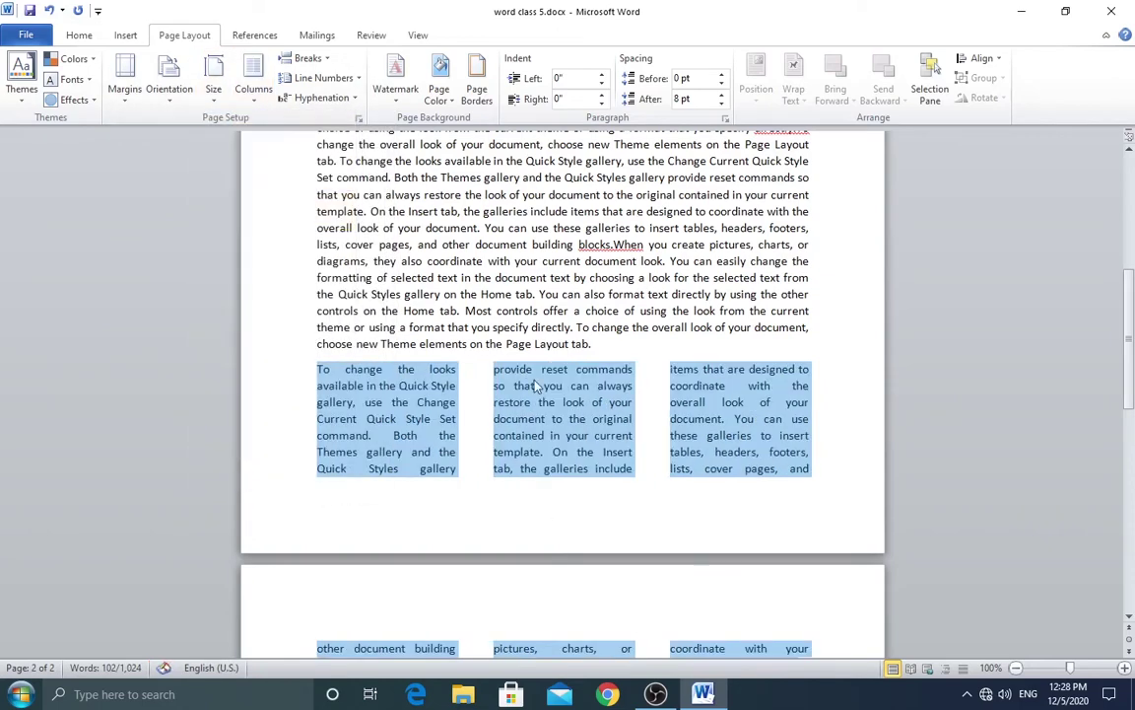
pyautogui.click(238, 95)
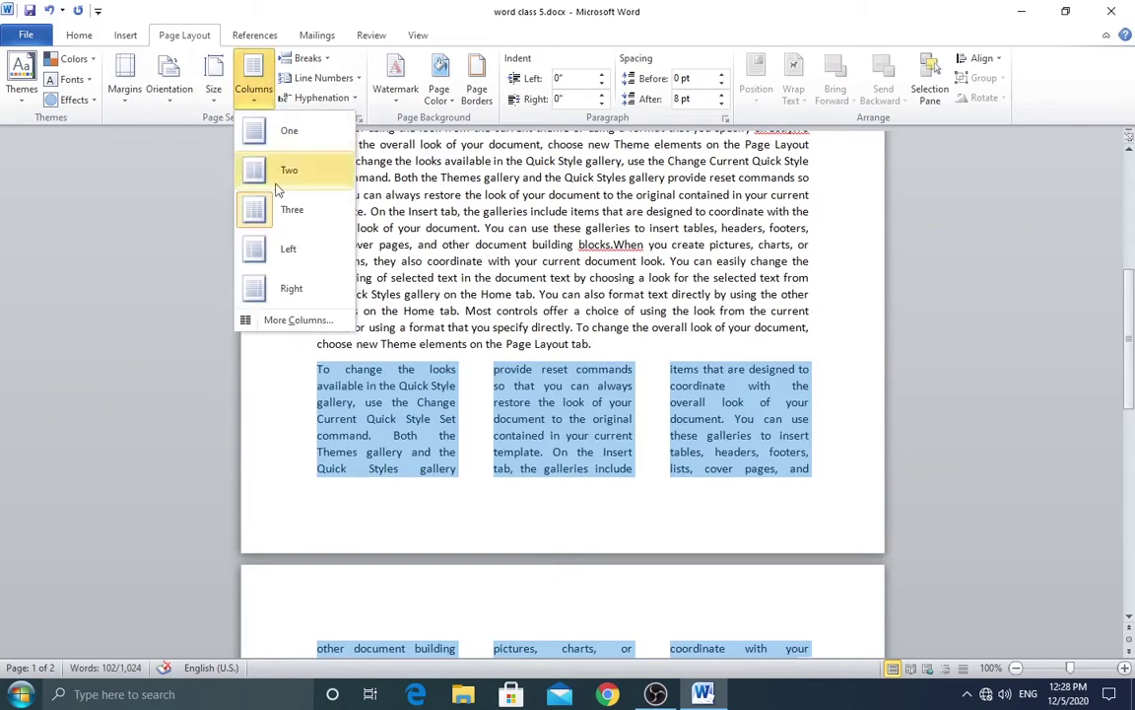
pyautogui.click(286, 252)
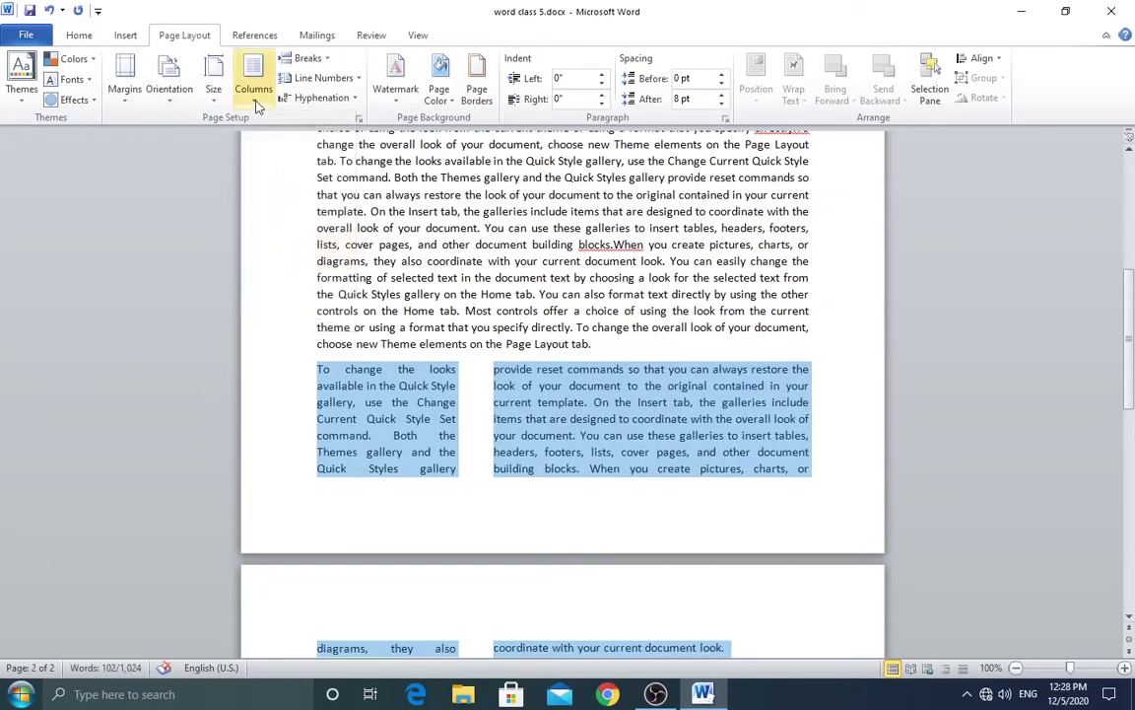
pyautogui.click(254, 99)
pyautogui.click(271, 285)
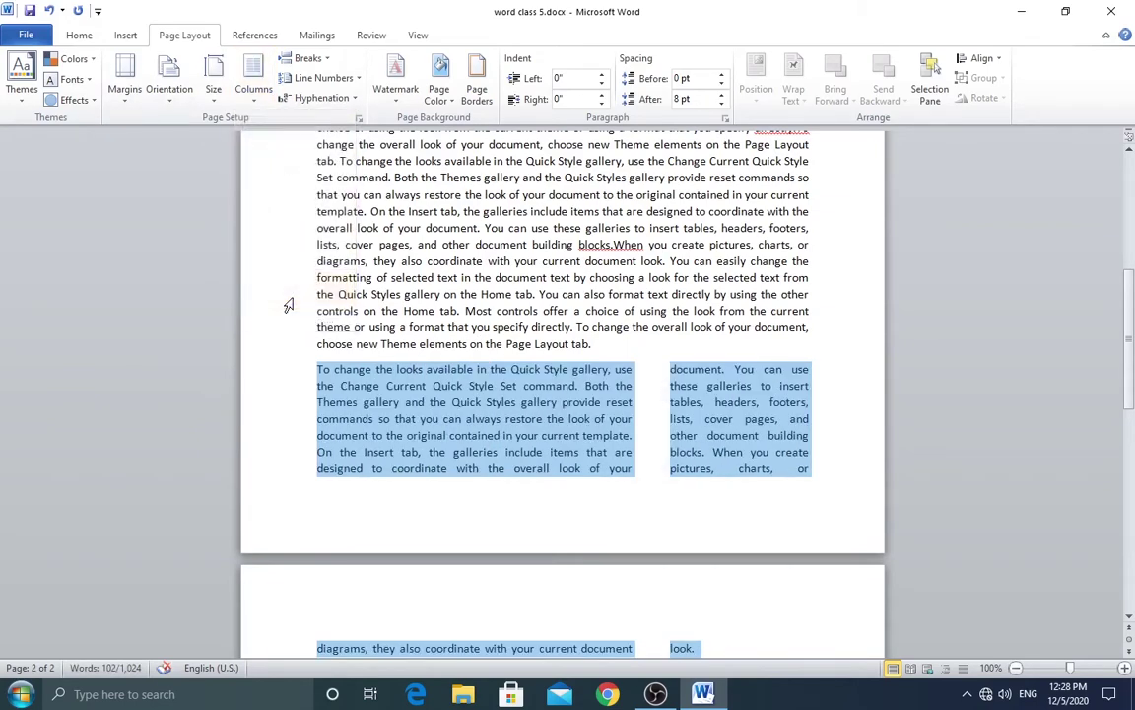
pyautogui.click(252, 110)
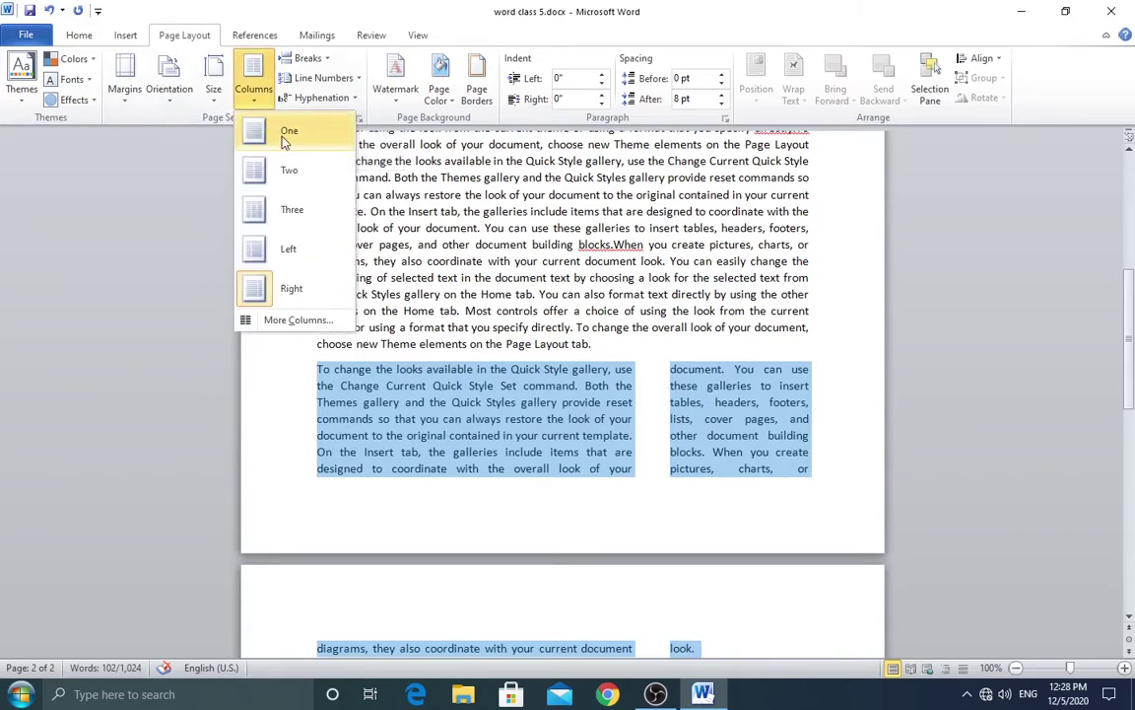
pyautogui.click(285, 143)
pyautogui.scroll(-2, 692, 419)
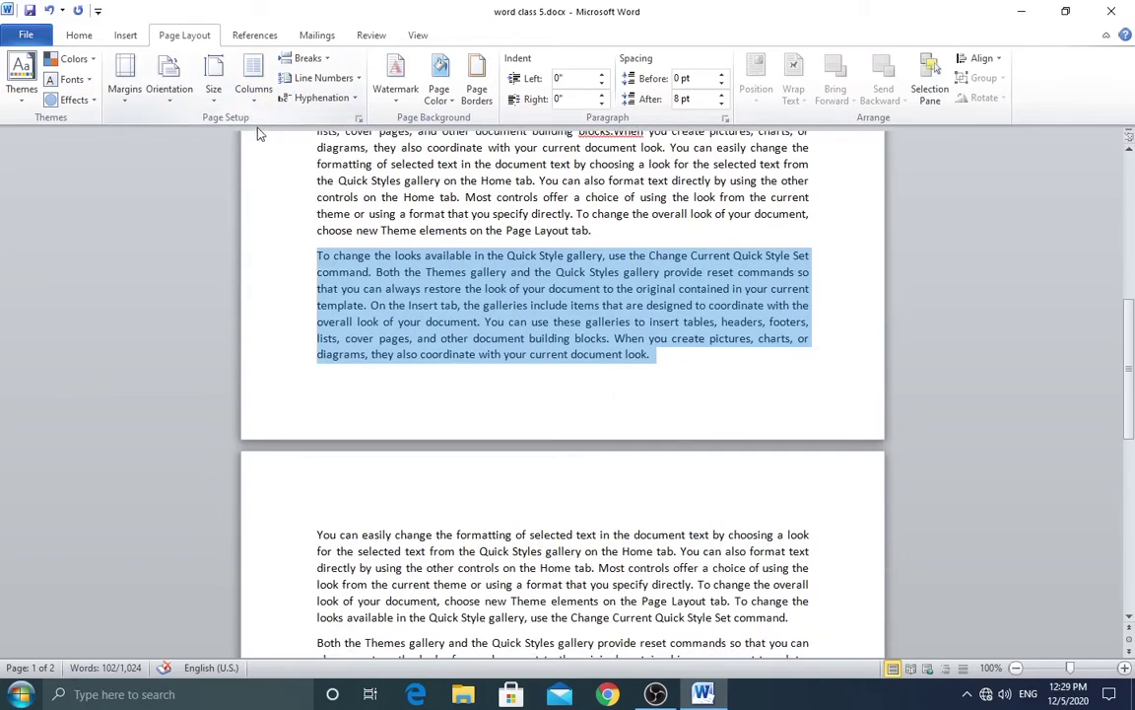
# Deselect the paragraph and open More Columns, showing 1 column at 6.5" width
pyautogui.moveTo(258, 138)
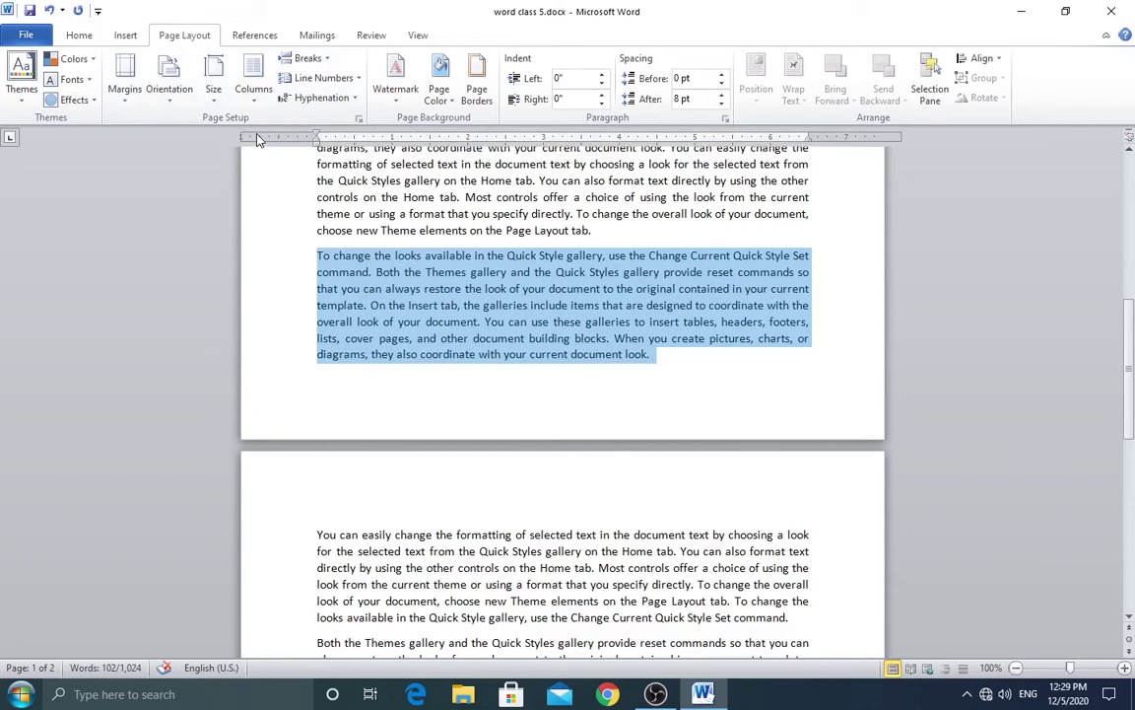
pyautogui.click(653, 357)
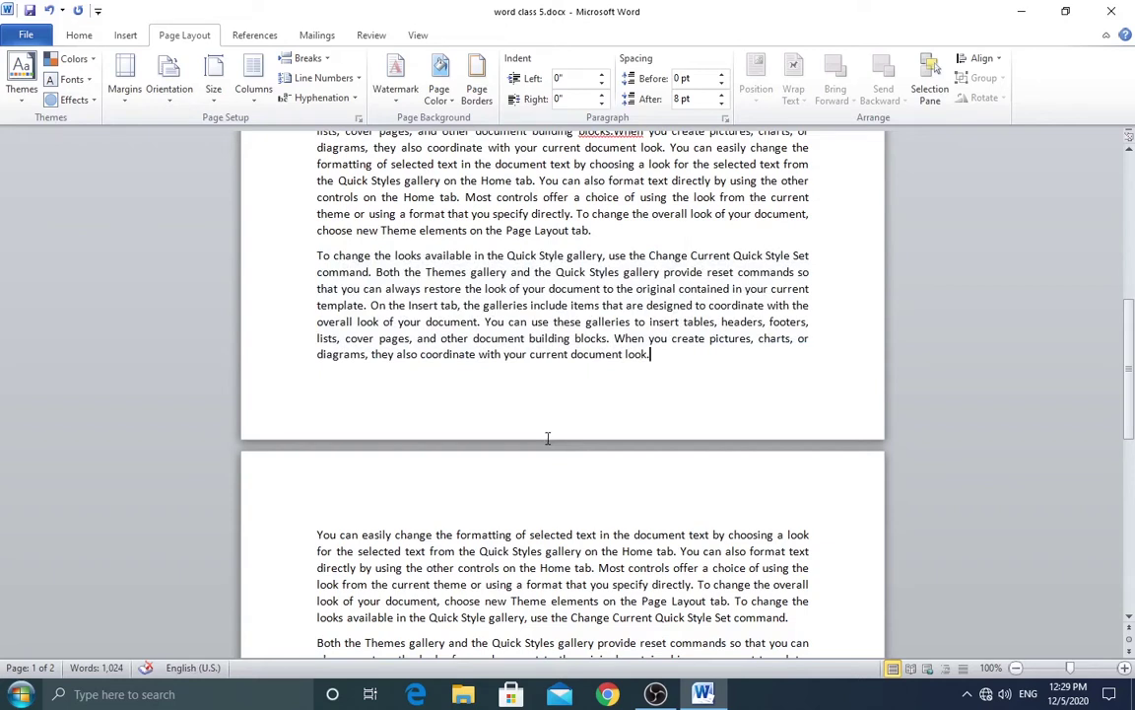
pyautogui.click(258, 102)
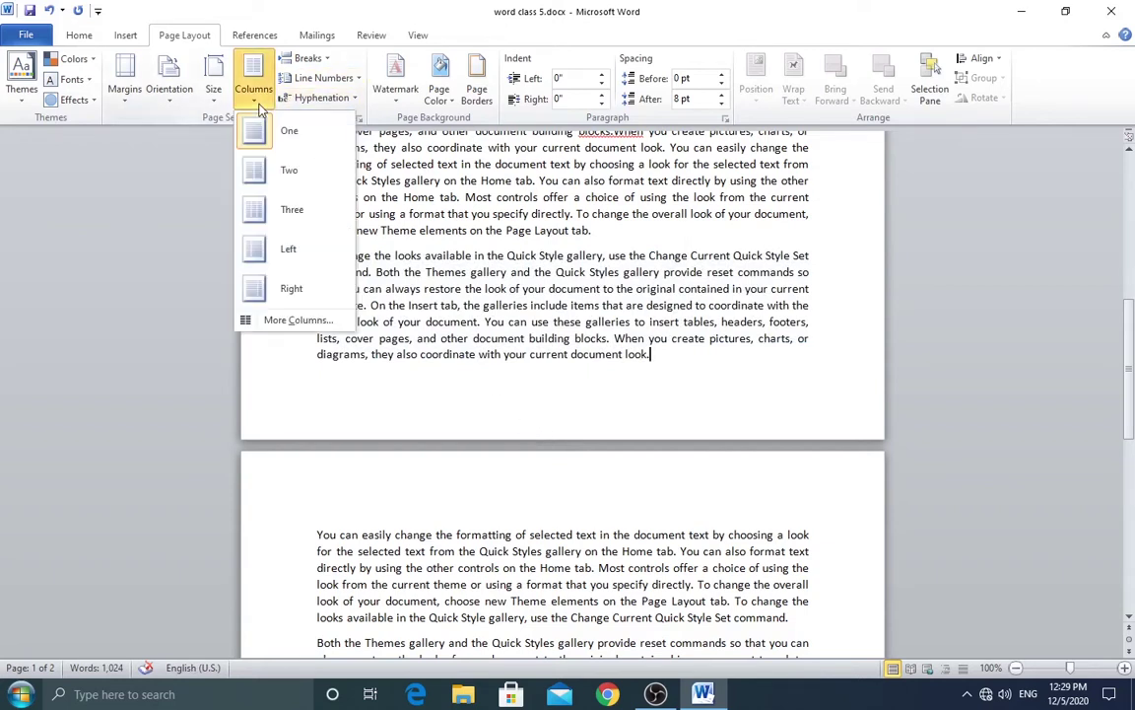
pyautogui.click(286, 320)
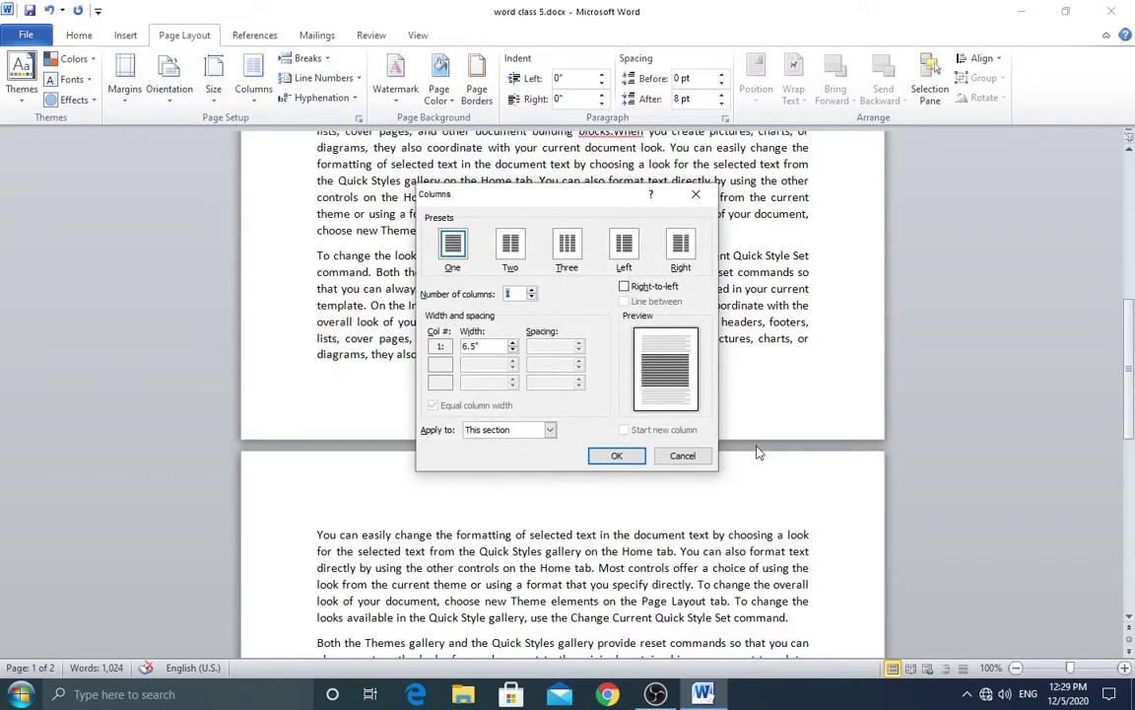
# Close the Columns dialog and turn on Continuous line numbering for the first section
pyautogui.click(683, 456)
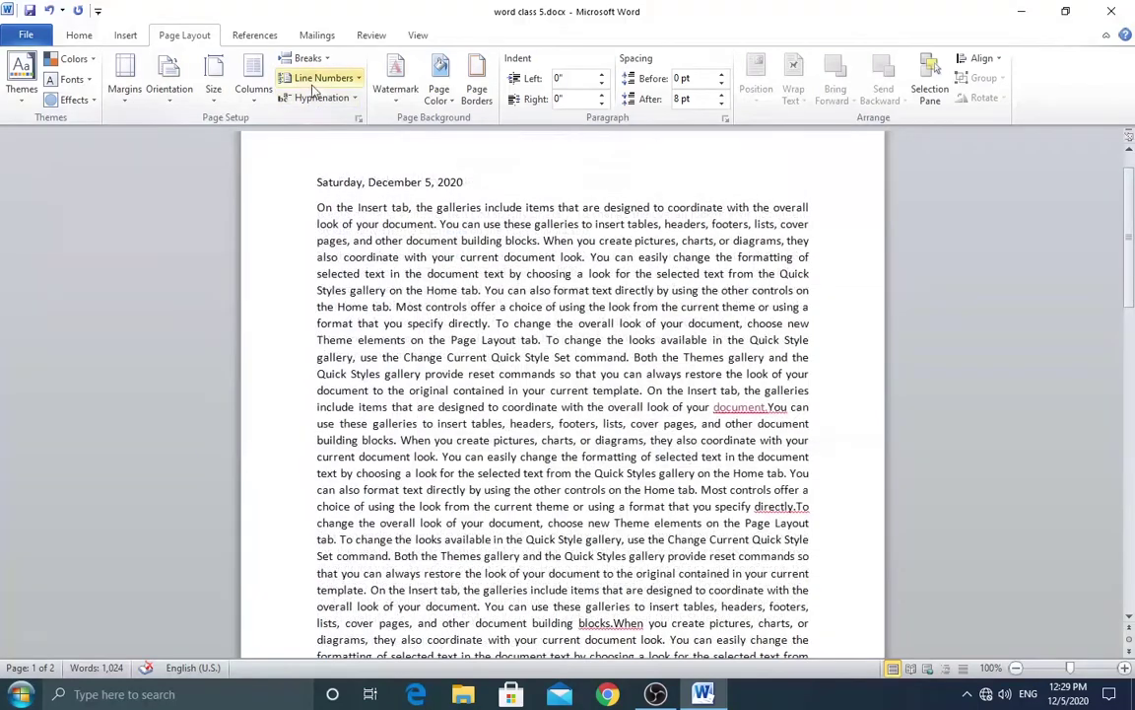
pyautogui.scroll(1, 361, 253)
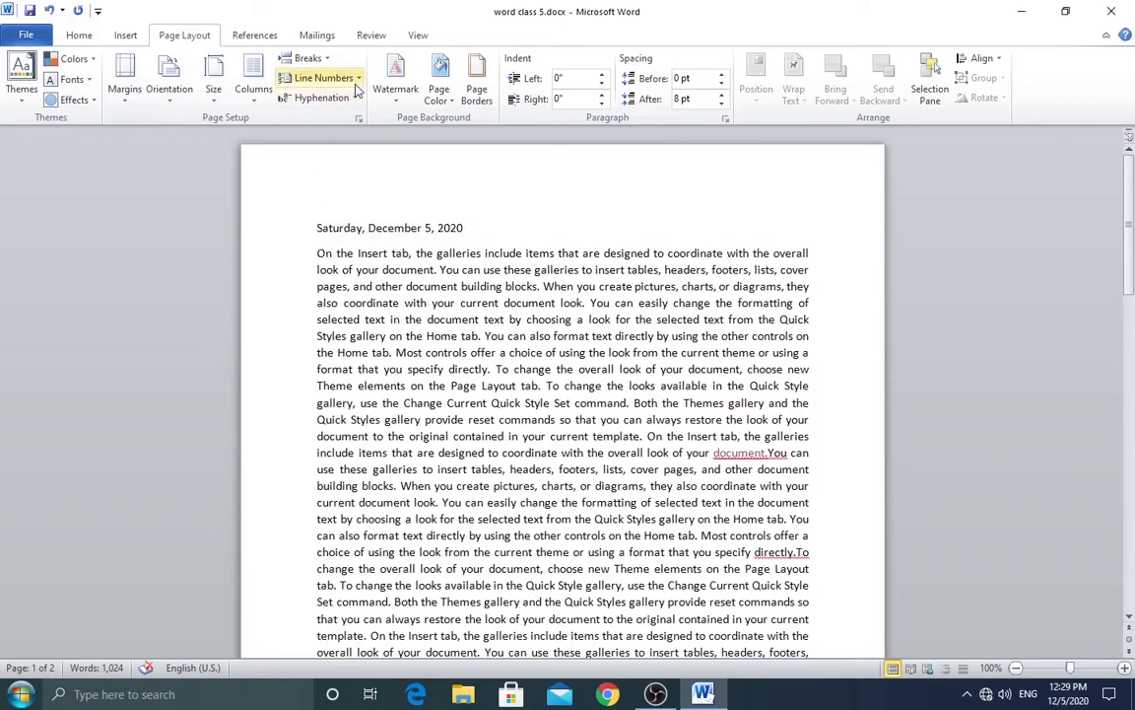
pyautogui.click(324, 78)
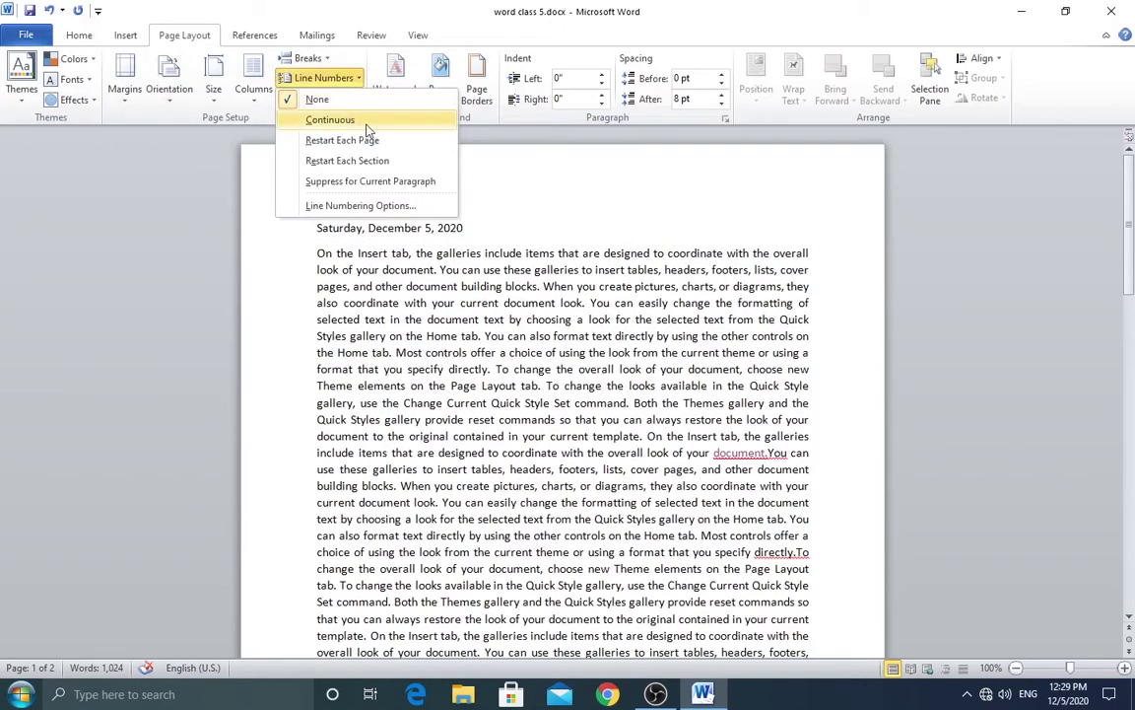
pyautogui.click(367, 124)
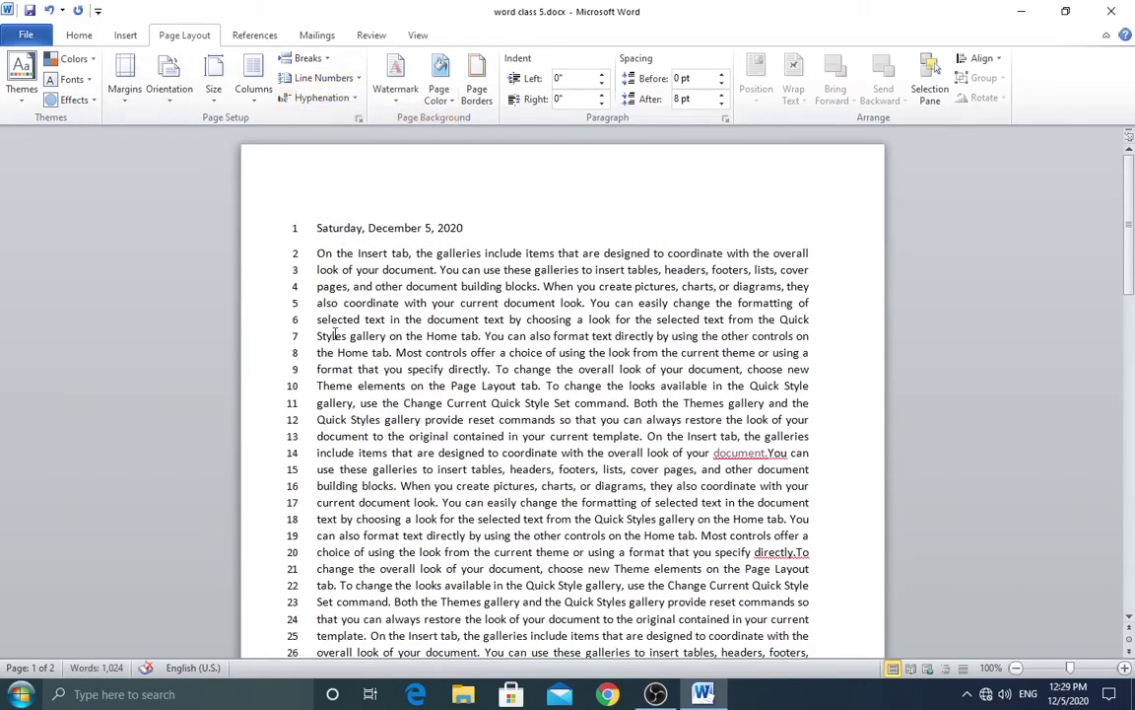
# Apply Continuous line numbering to the next section as well, numbering page 1 from 1 to 40
pyautogui.scroll(-2, 335, 318)
pyautogui.scroll(-4, 335, 318)
pyautogui.scroll(-2, 335, 321)
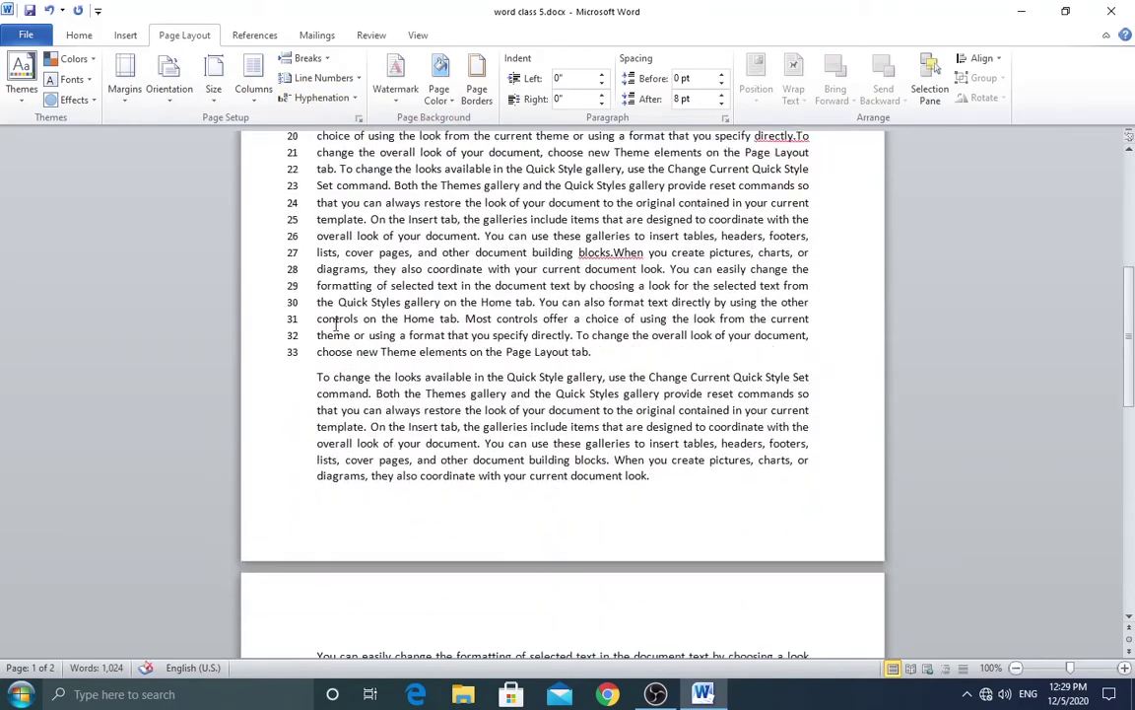
pyautogui.scroll(2, 336, 321)
pyautogui.scroll(3, 335, 321)
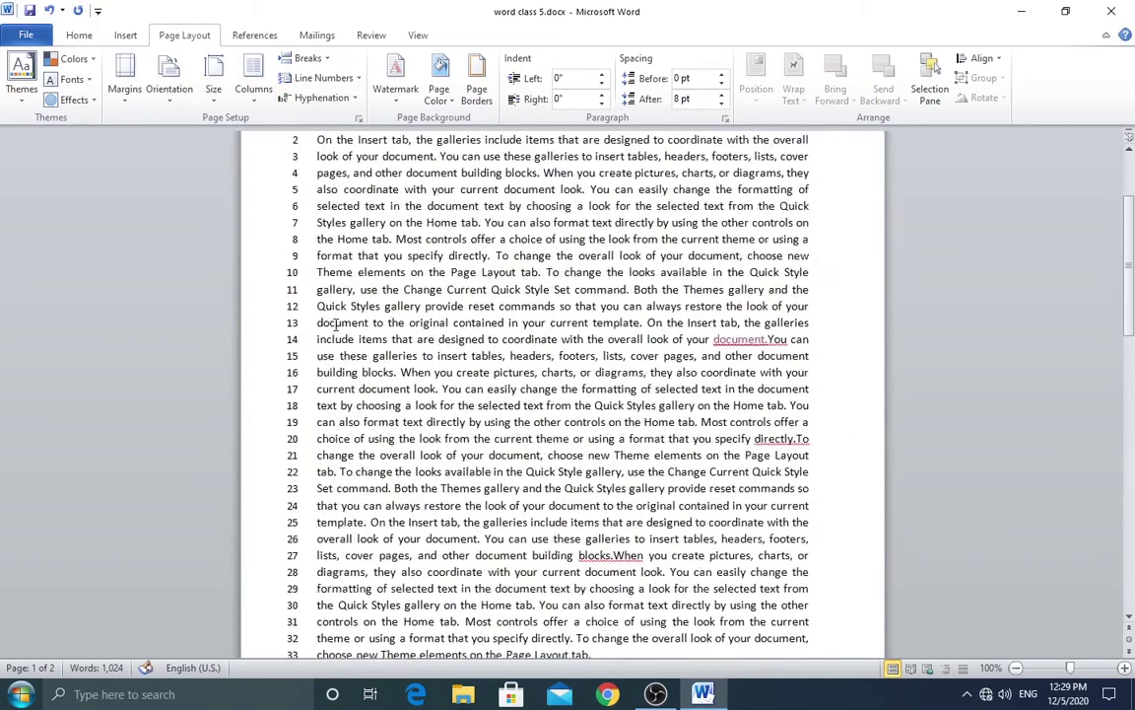
pyautogui.scroll(3, 335, 321)
pyautogui.scroll(-4, 335, 325)
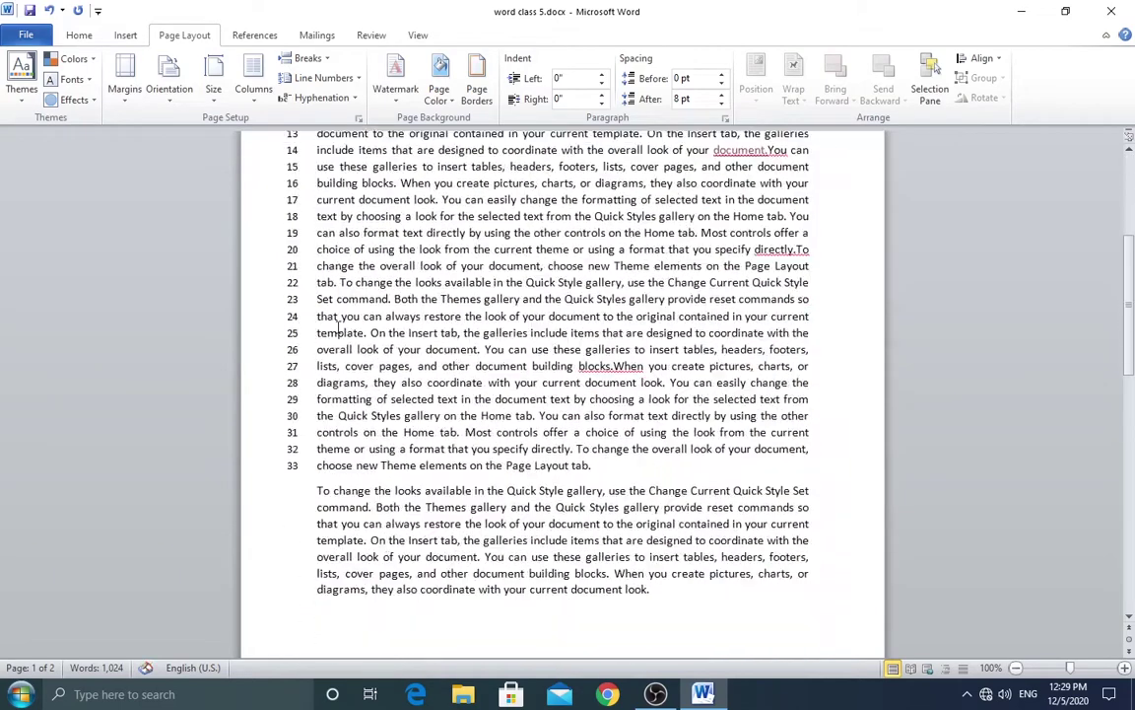
pyautogui.scroll(-4, 336, 325)
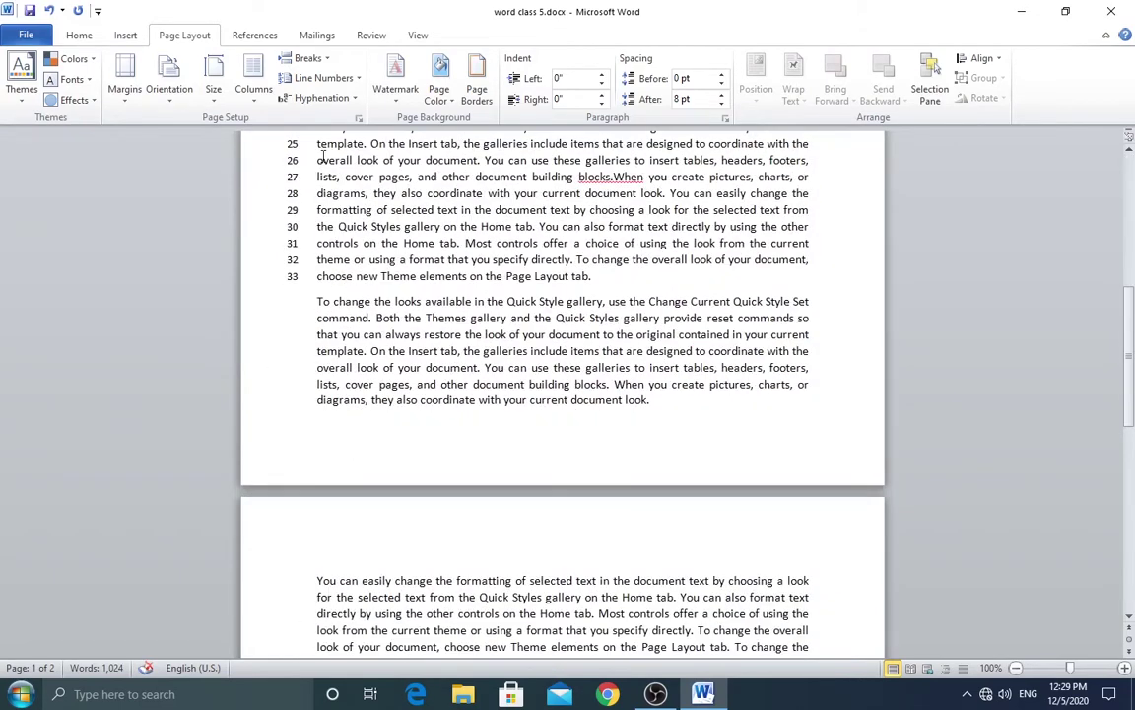
pyautogui.click(324, 78)
pyautogui.click(335, 120)
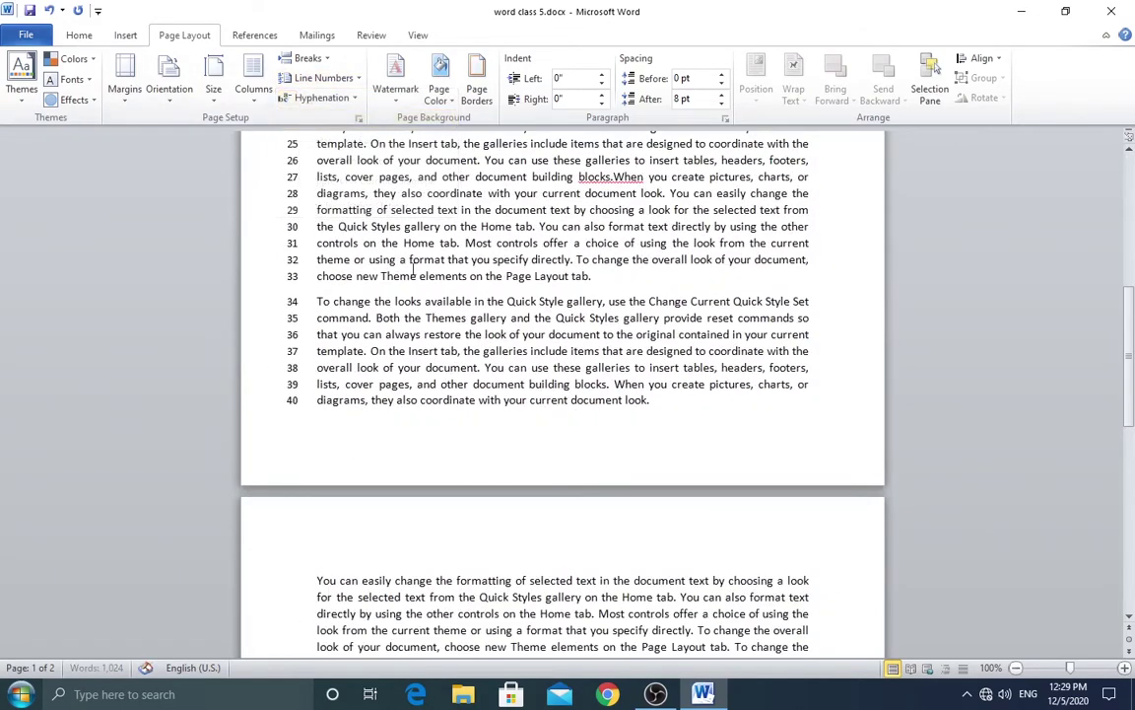
pyautogui.scroll(-2, 461, 350)
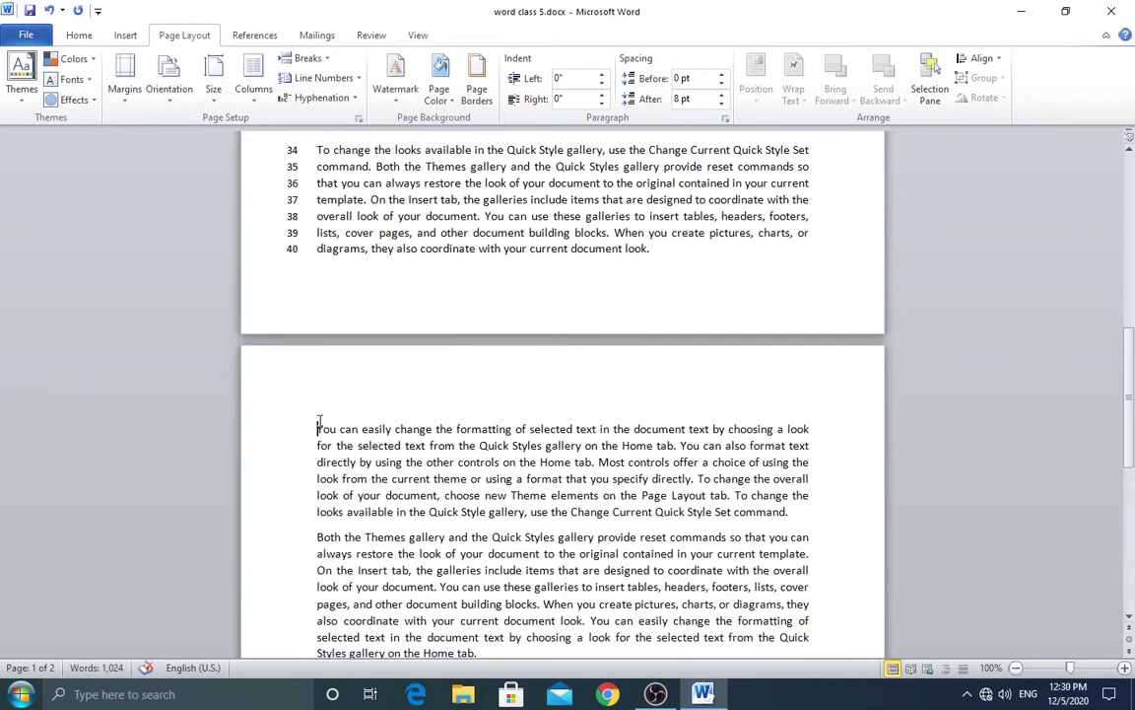
# Extend Continuous line numbering onto page 2 so it starts at 41
pyautogui.click(331, 79)
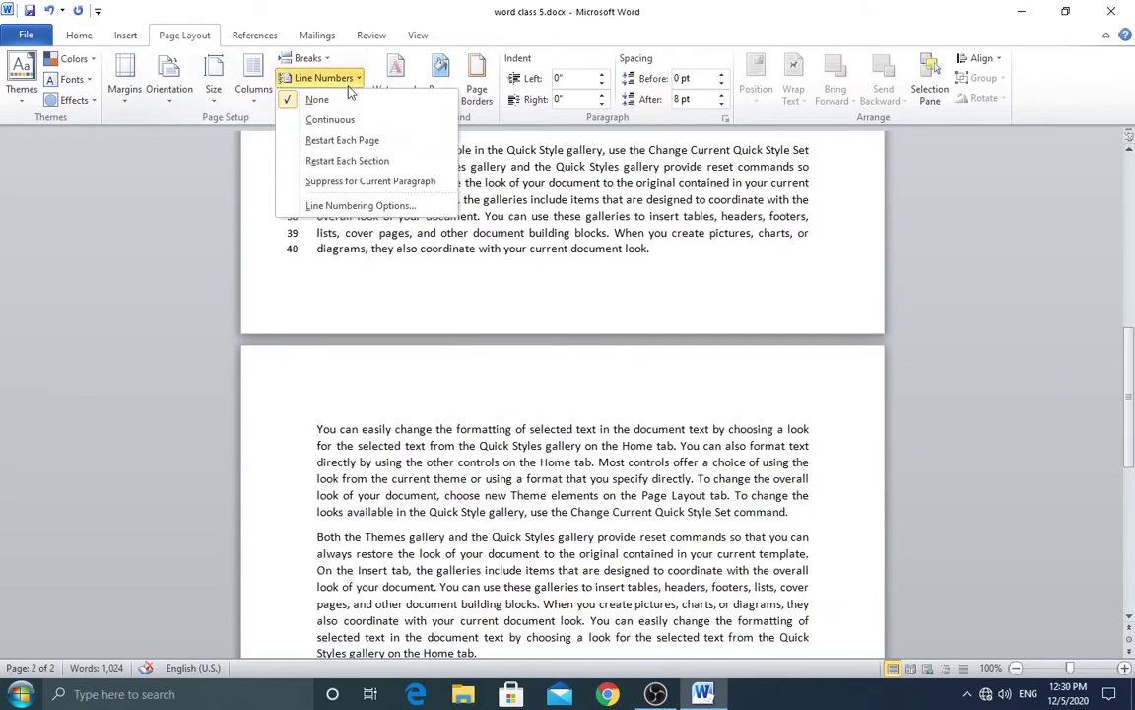
pyautogui.click(331, 119)
pyautogui.scroll(-4, 391, 362)
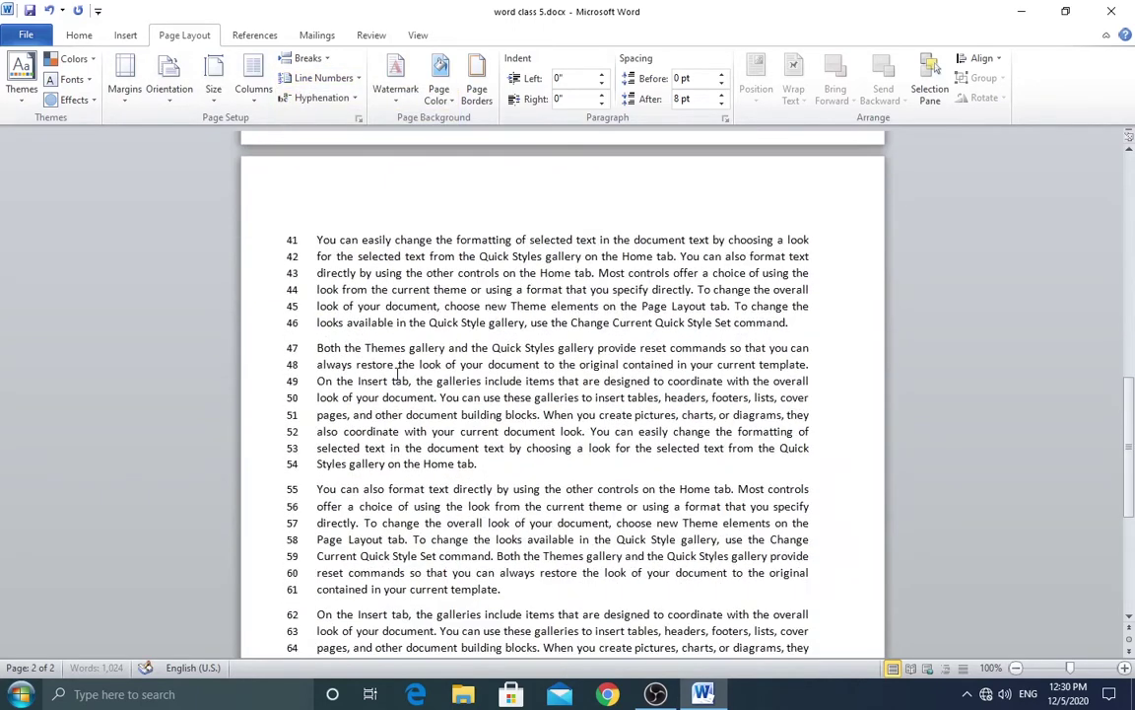
pyautogui.scroll(-2, 394, 373)
pyautogui.scroll(-4, 396, 372)
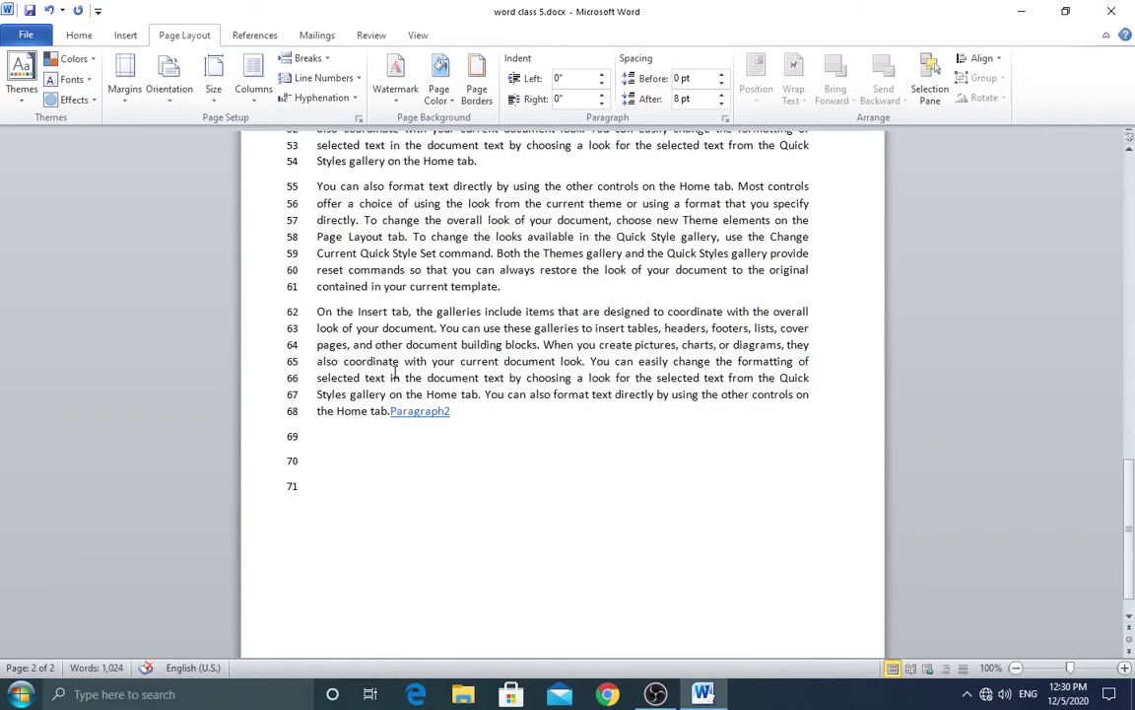
# Scroll through both pages to check the numbered lines, then return to the top
pyautogui.scroll(4, 395, 372)
pyautogui.scroll(4, 394, 370)
pyautogui.scroll(4, 393, 367)
pyautogui.scroll(4, 396, 363)
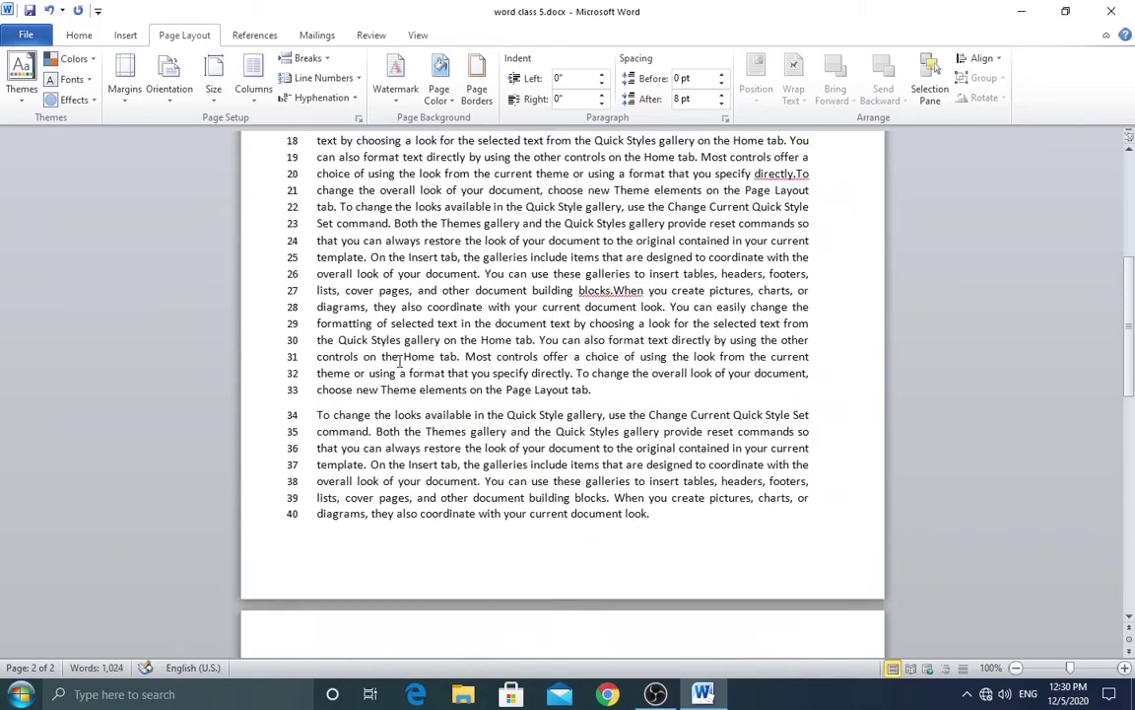
pyautogui.scroll(5, 400, 360)
pyautogui.scroll(1, 399, 361)
pyautogui.scroll(-6, 399, 361)
pyautogui.scroll(-1, 399, 361)
pyautogui.scroll(-3, 403, 361)
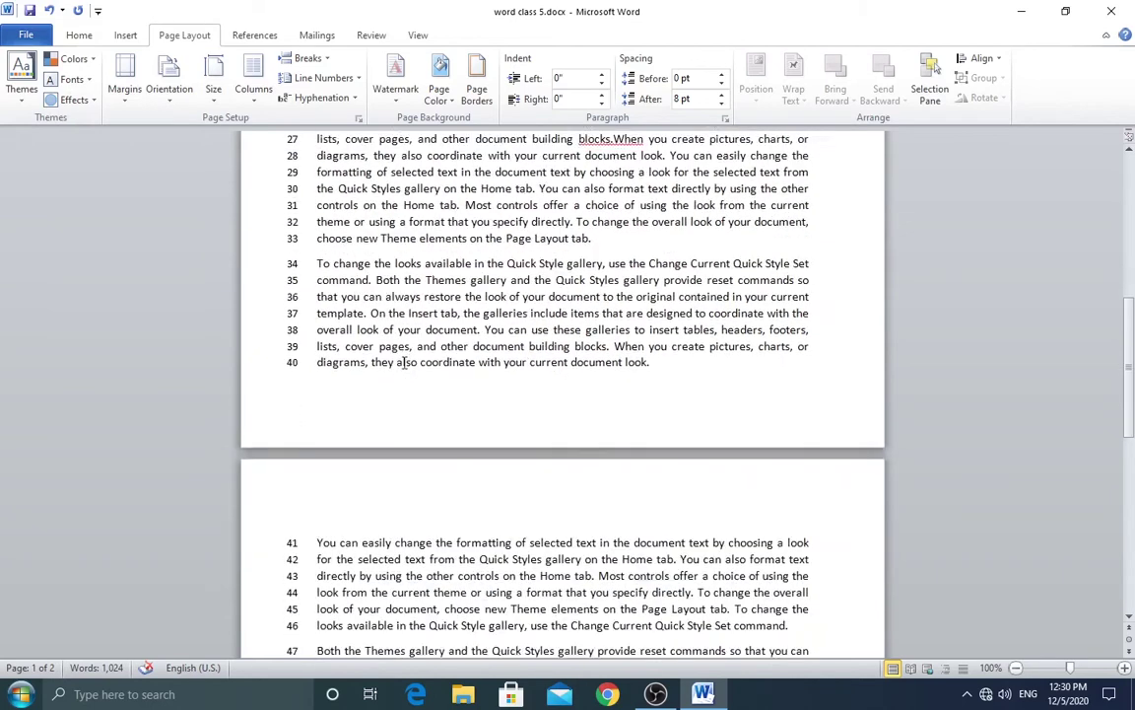
pyautogui.scroll(-2, 404, 362)
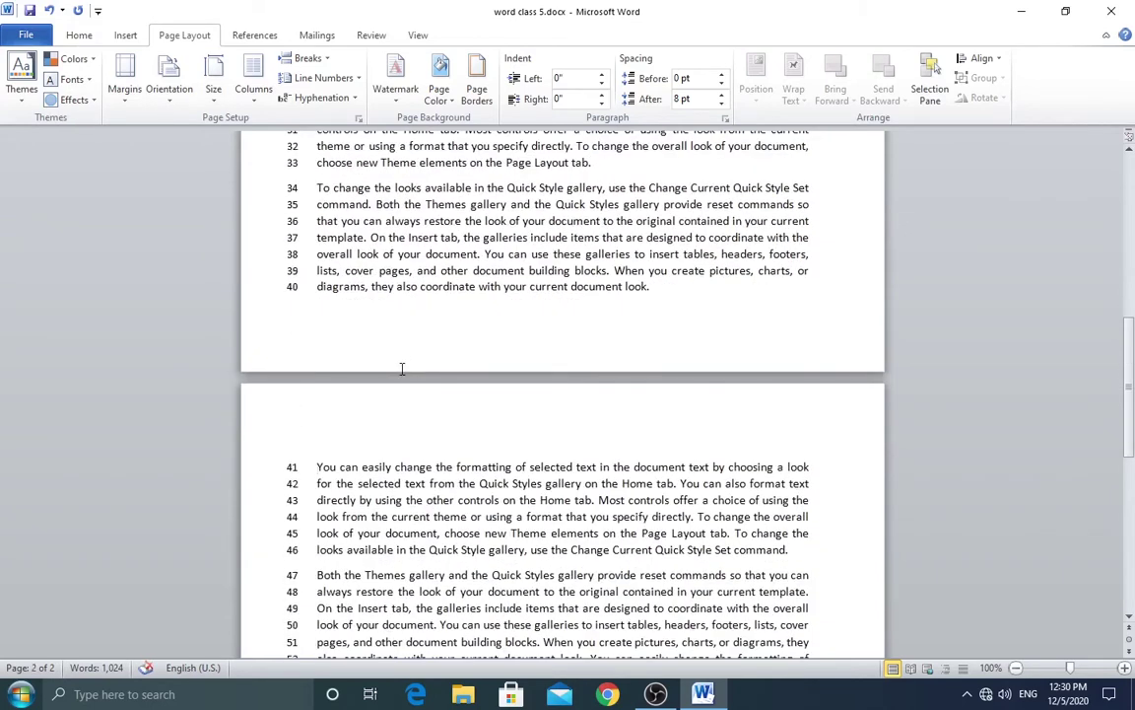
pyautogui.scroll(-2, 401, 368)
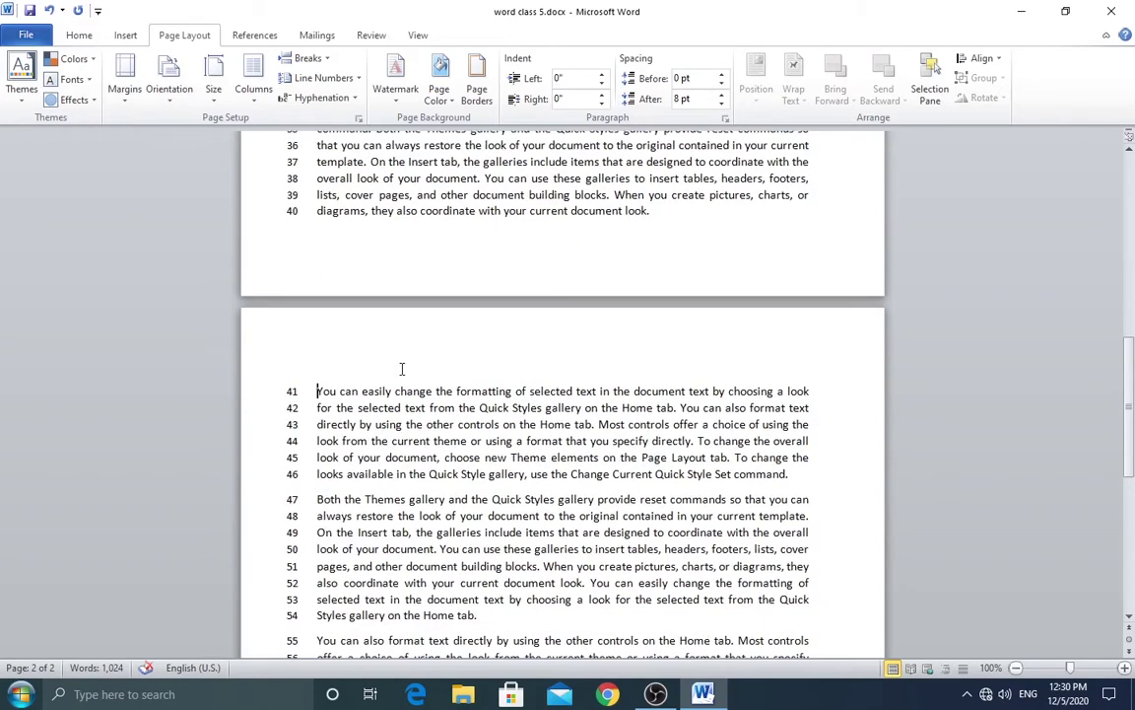
pyautogui.scroll(-1, 401, 369)
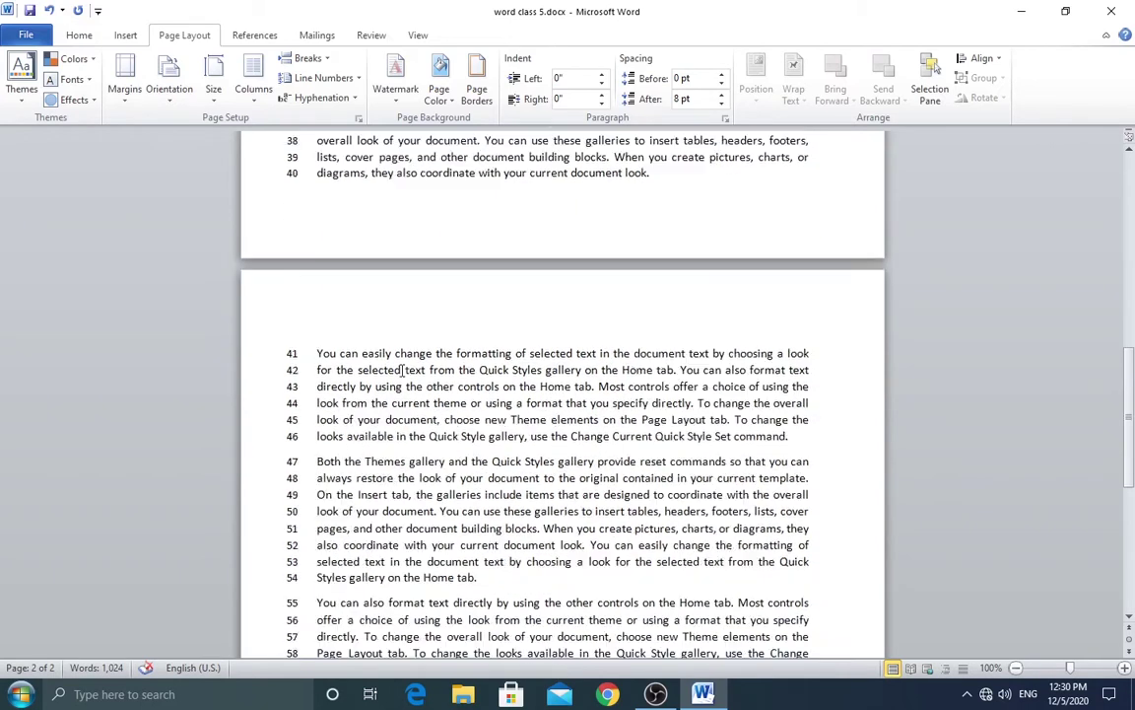
pyautogui.scroll(5, 401, 368)
pyautogui.scroll(8, 401, 369)
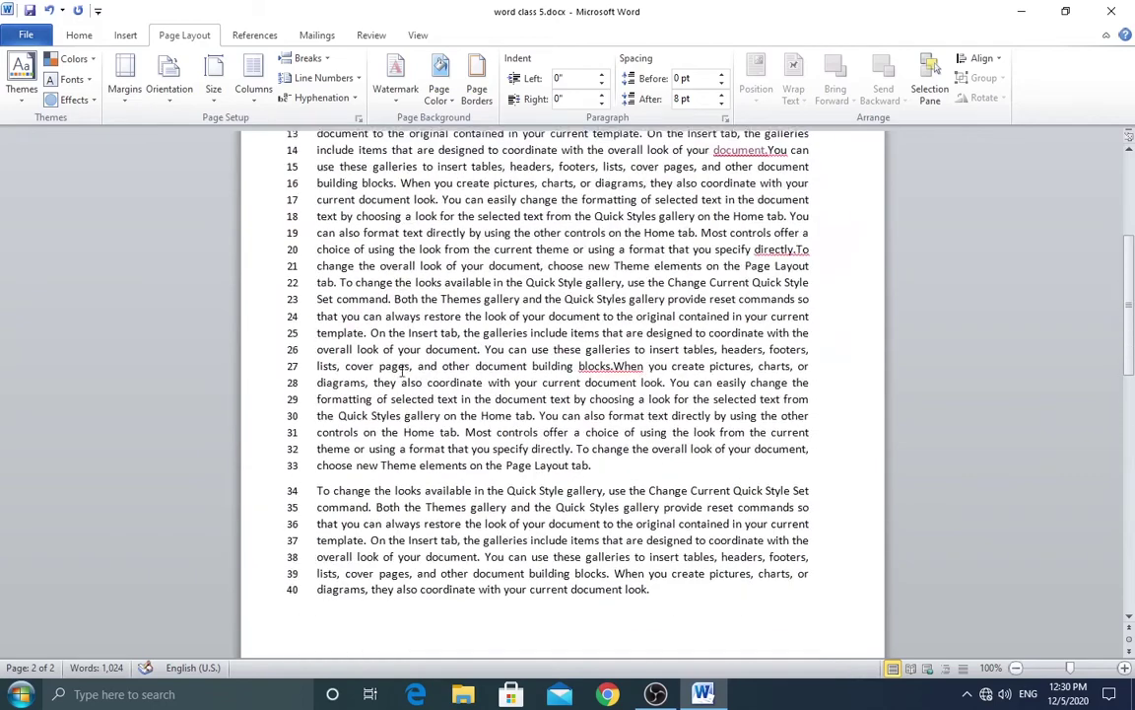
pyautogui.scroll(5, 401, 369)
pyautogui.scroll(5, 401, 369)
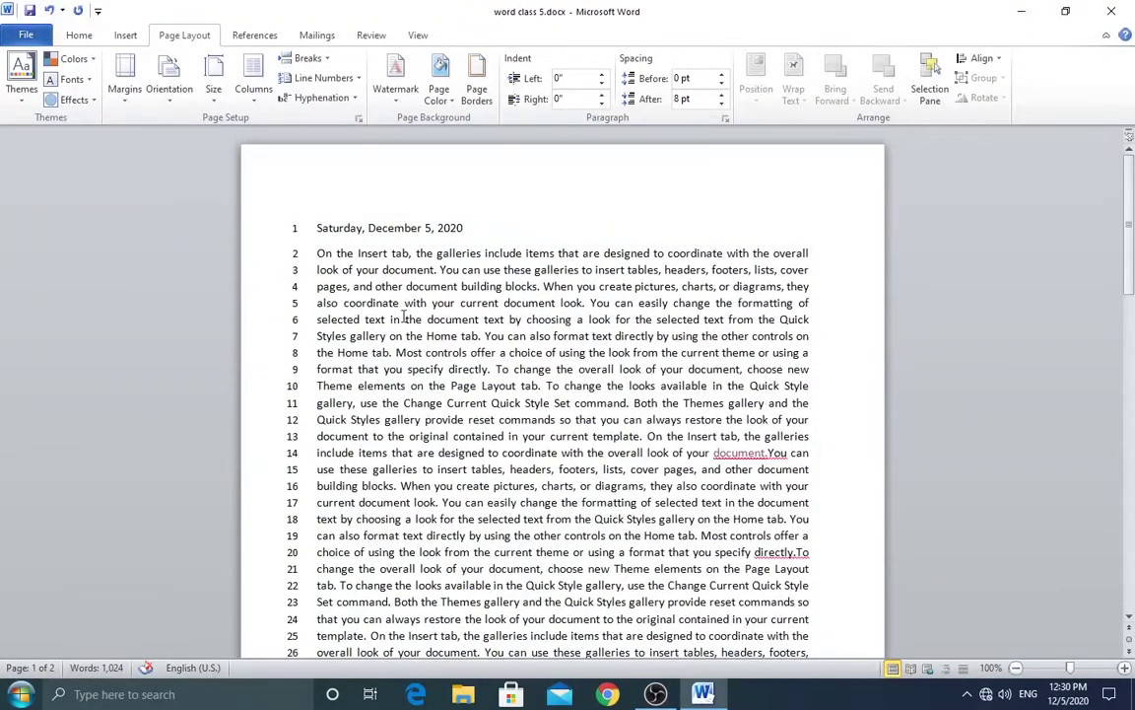
# Suppress line numbering for the paragraph at the top of page 2
pyautogui.click(324, 77)
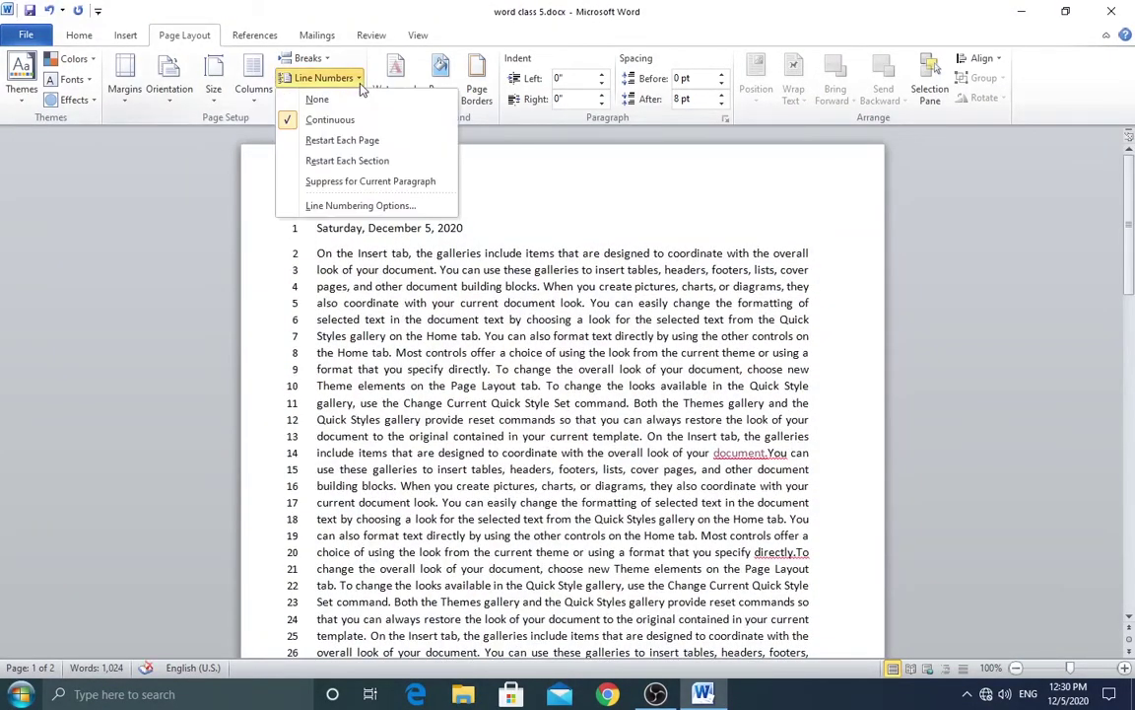
pyautogui.click(370, 181)
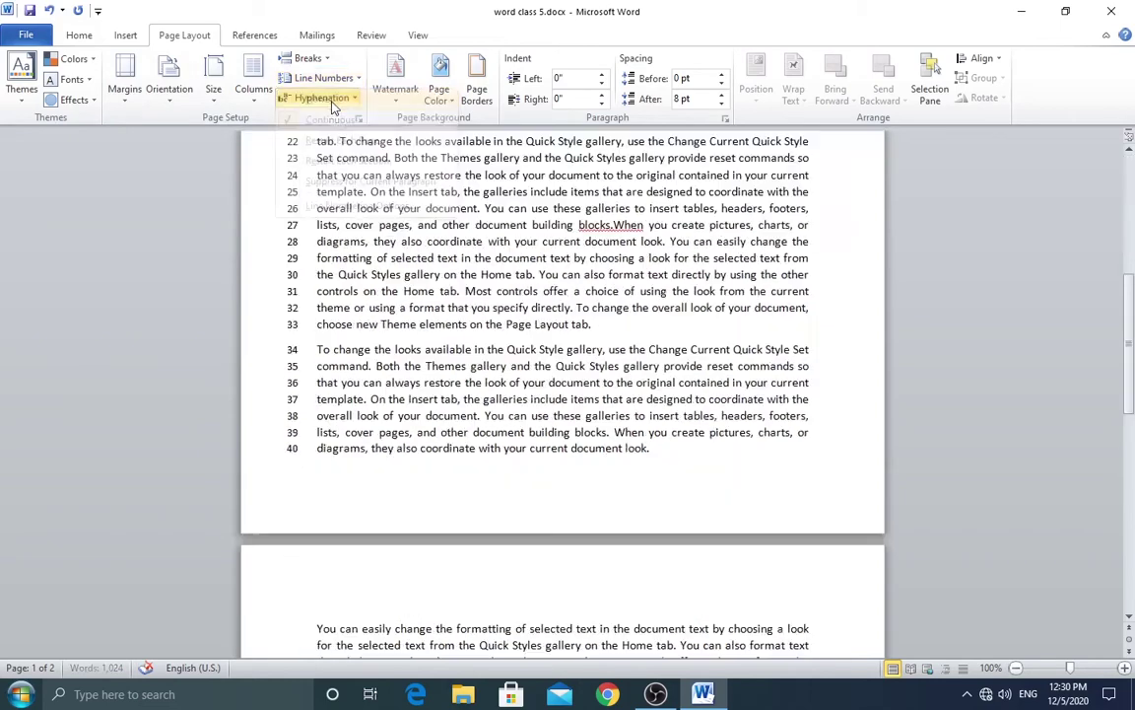
pyautogui.scroll(5, 460, 257)
pyautogui.scroll(5, 459, 257)
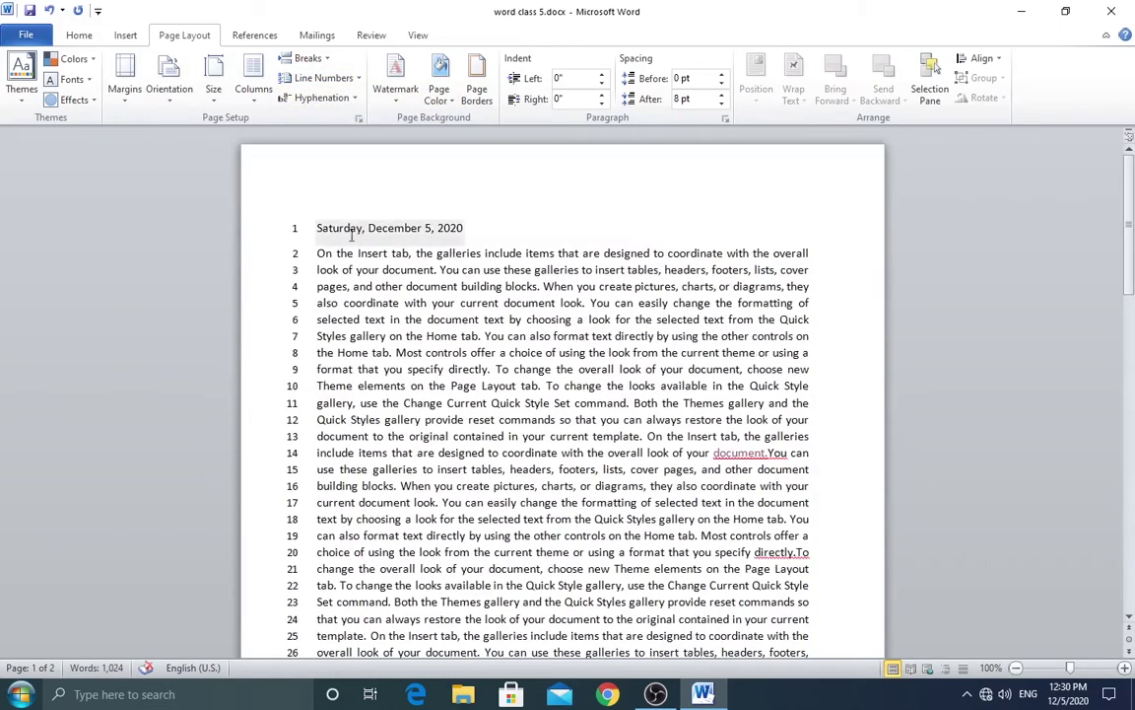
# Set line numbers to None for the first section and check the pages
pyautogui.click(325, 79)
pyautogui.click(323, 99)
pyautogui.scroll(-4, 342, 310)
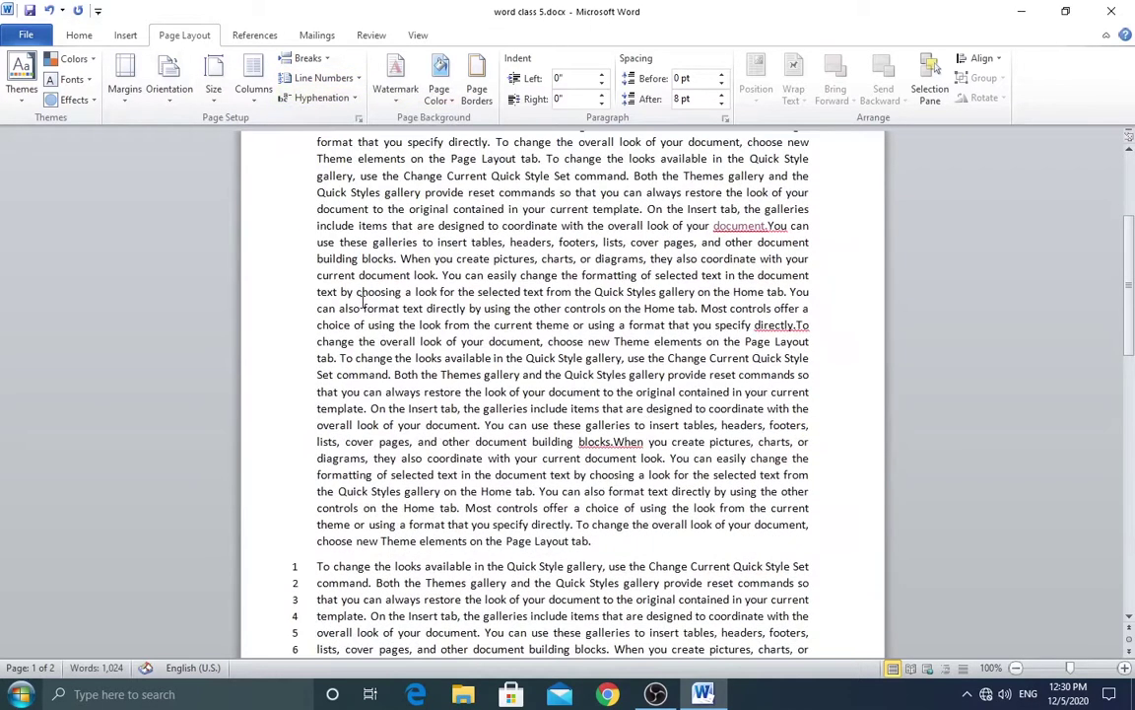
pyautogui.scroll(-3, 343, 310)
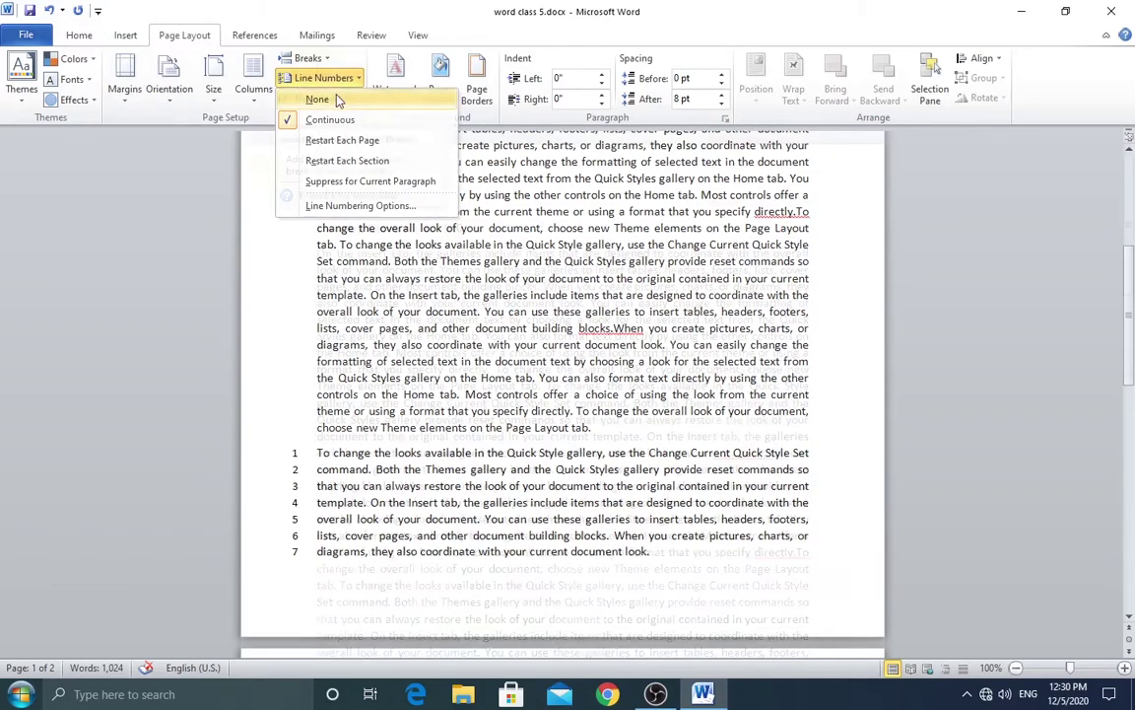
pyautogui.scroll(7, 340, 81)
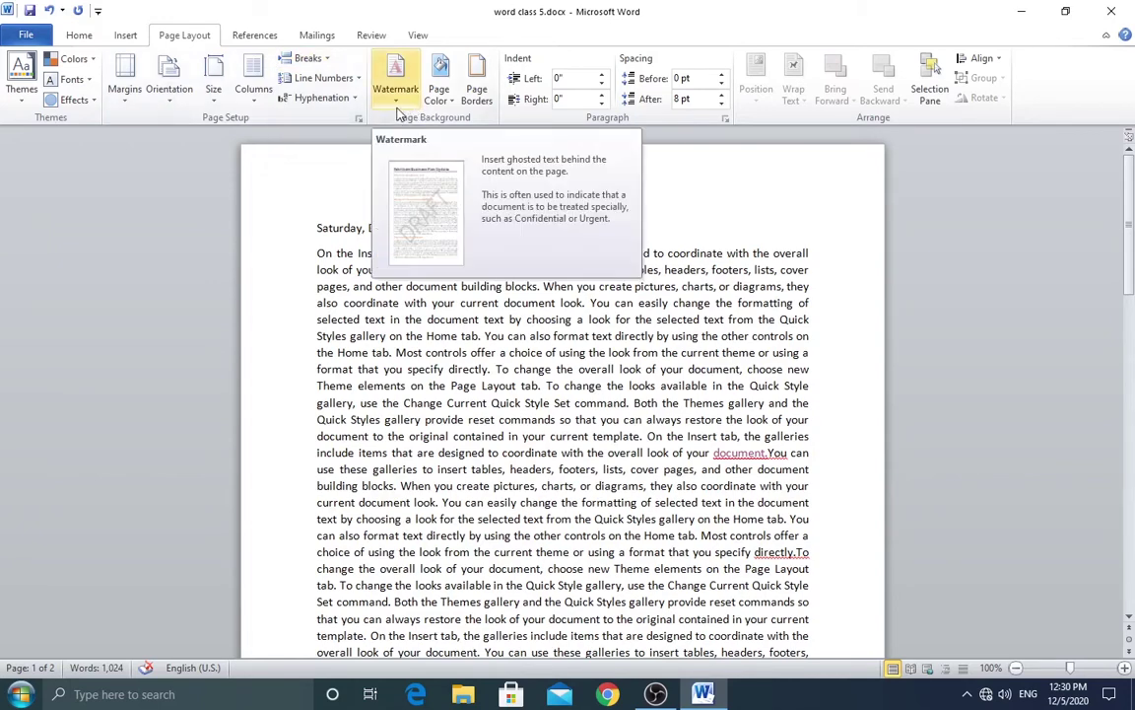
# Apply the DO NOT COPY watermark preset, then reopen the watermark gallery
pyautogui.click(397, 102)
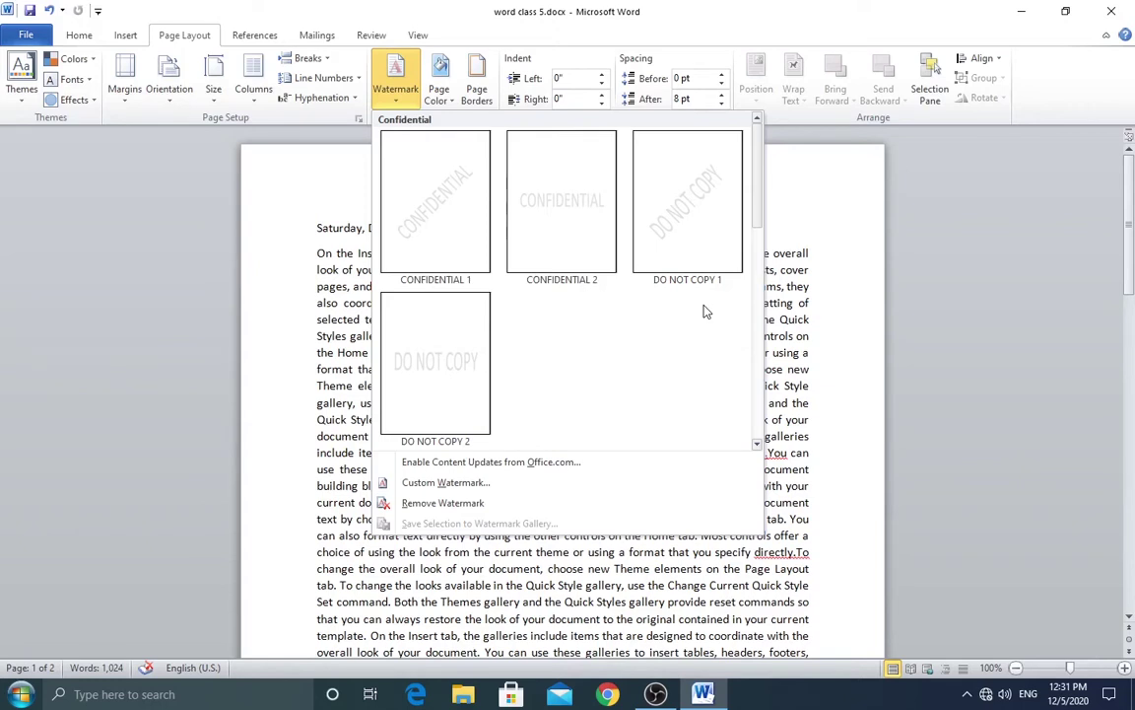
pyautogui.click(705, 204)
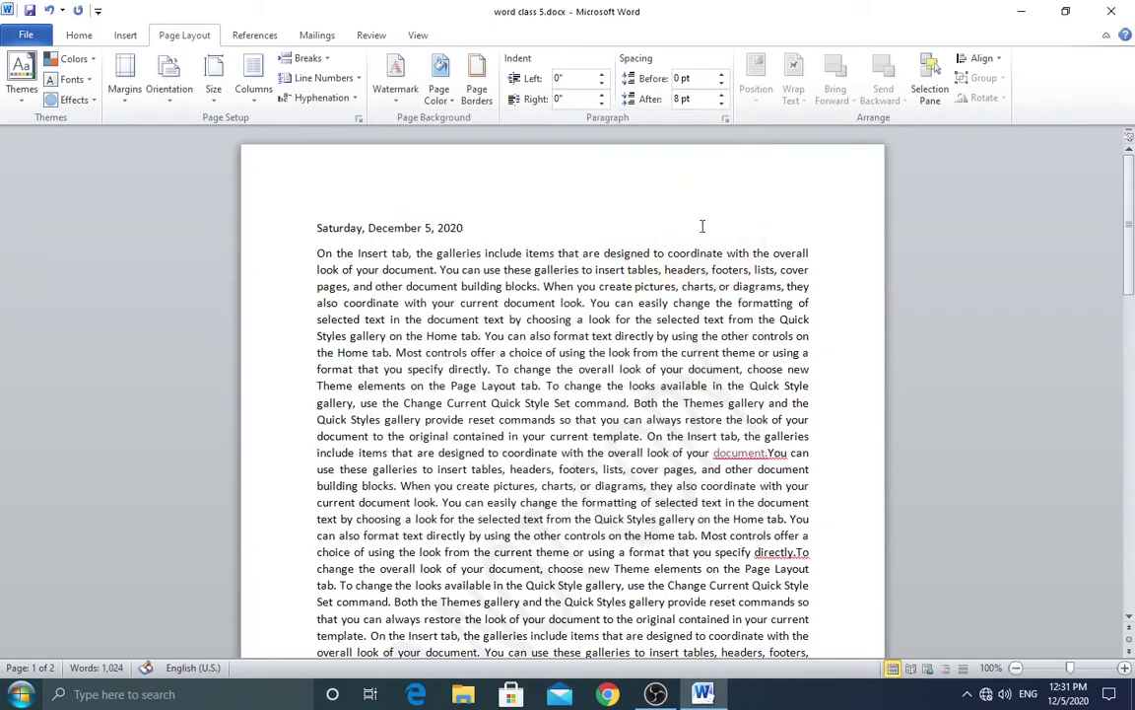
pyautogui.scroll(-1, 690, 338)
pyautogui.scroll(-1, 690, 338)
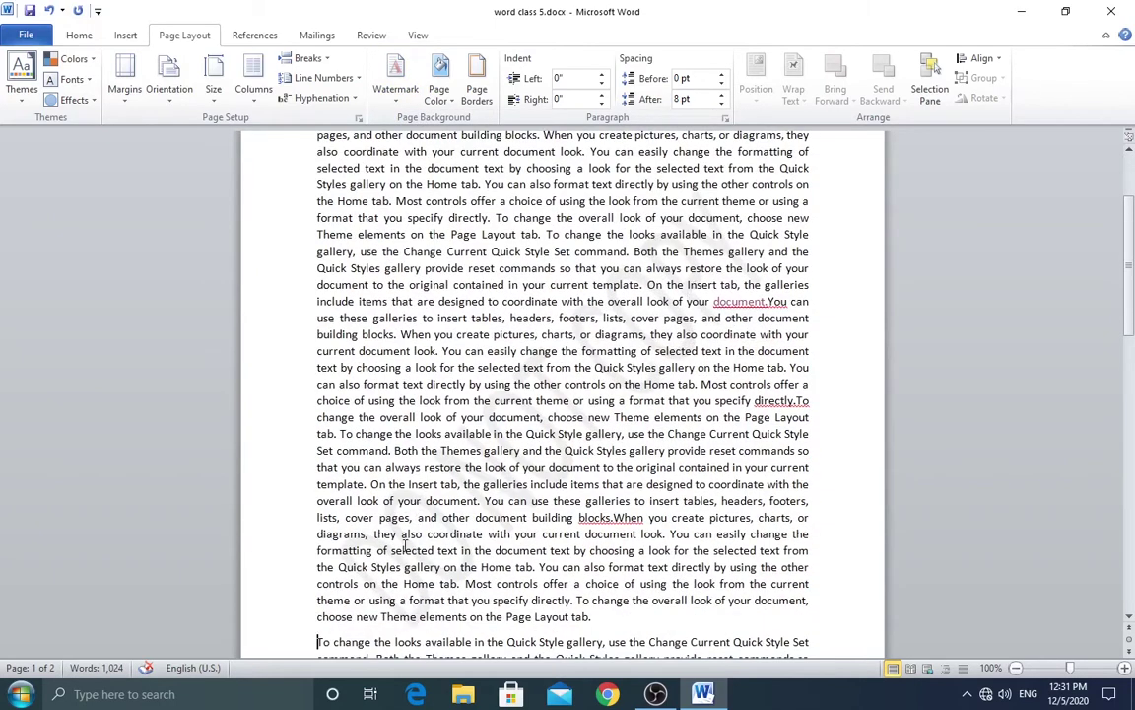
pyautogui.scroll(2, 590, 355)
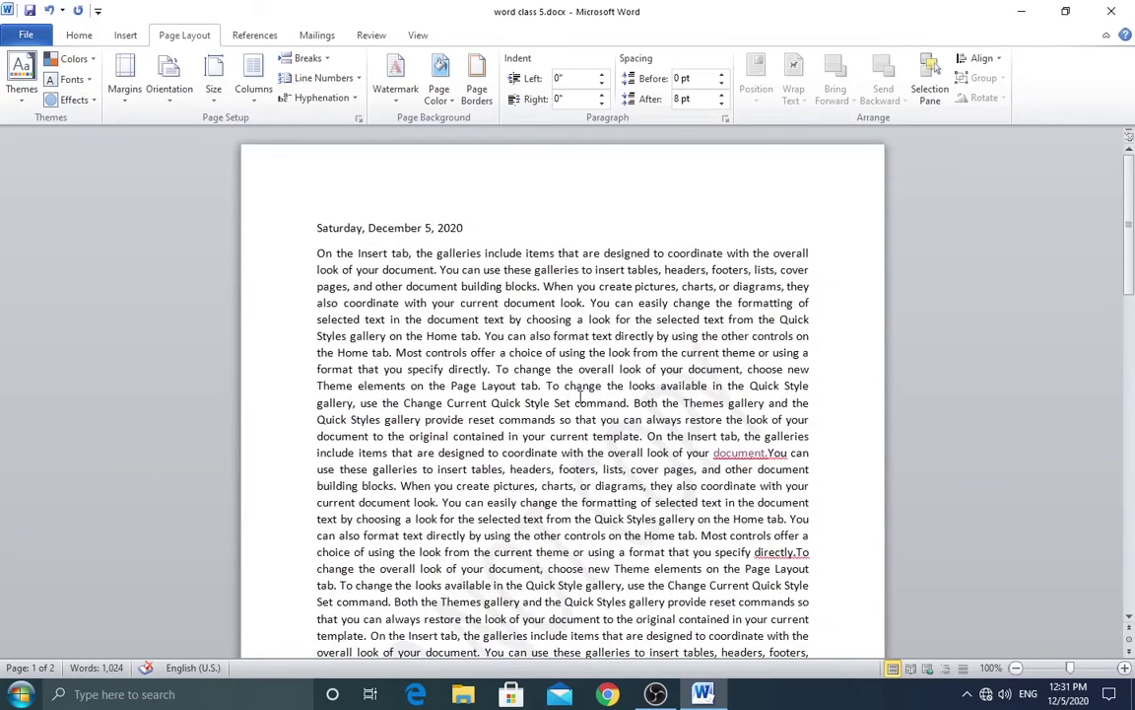
pyautogui.click(398, 105)
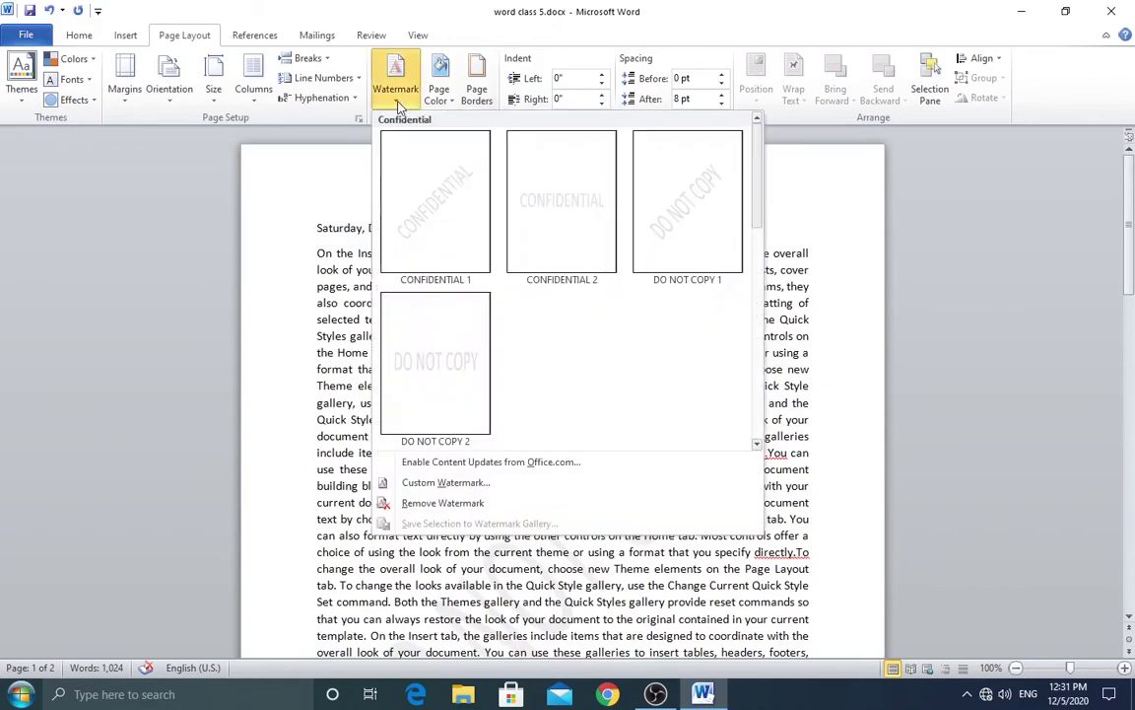
# Switch to a text watermark and replace ASAP with 'Sindh Pakistan'
pyautogui.click(468, 485)
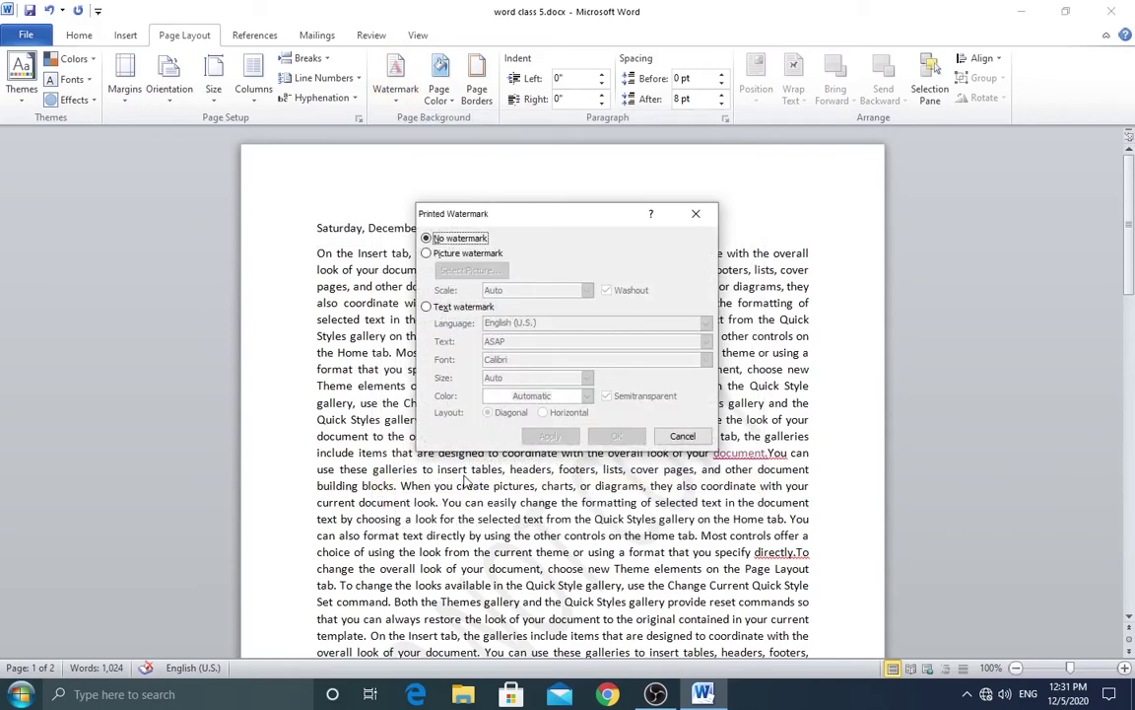
pyautogui.click(428, 308)
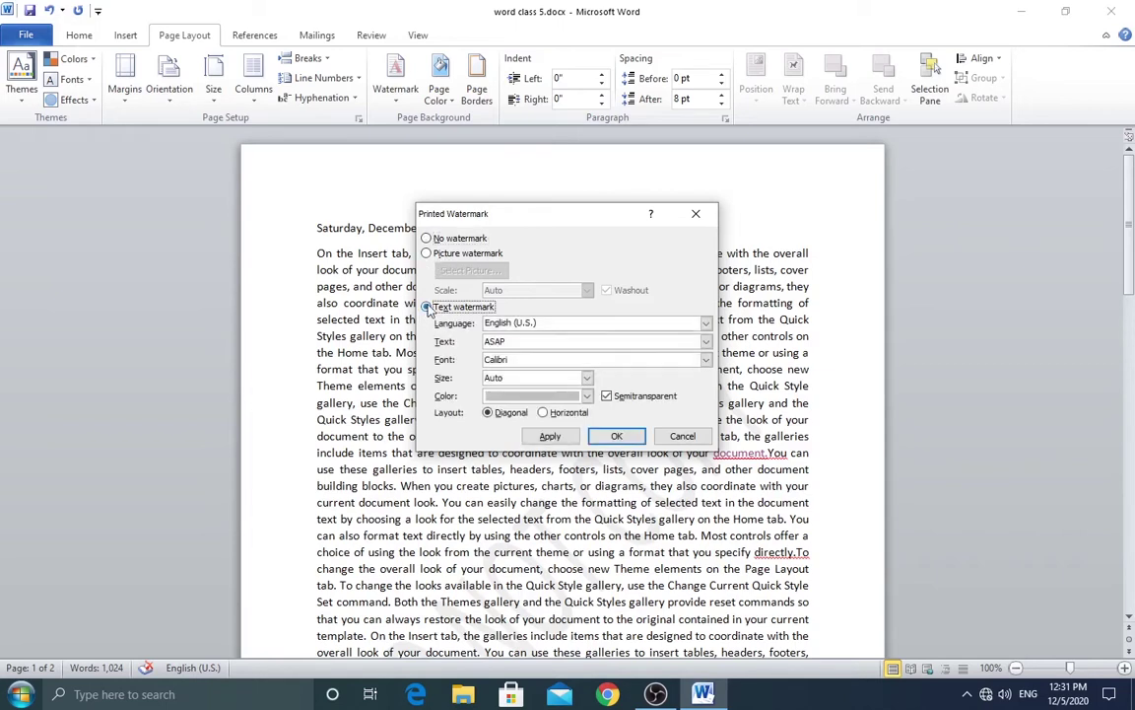
pyautogui.doubleClick(510, 343)
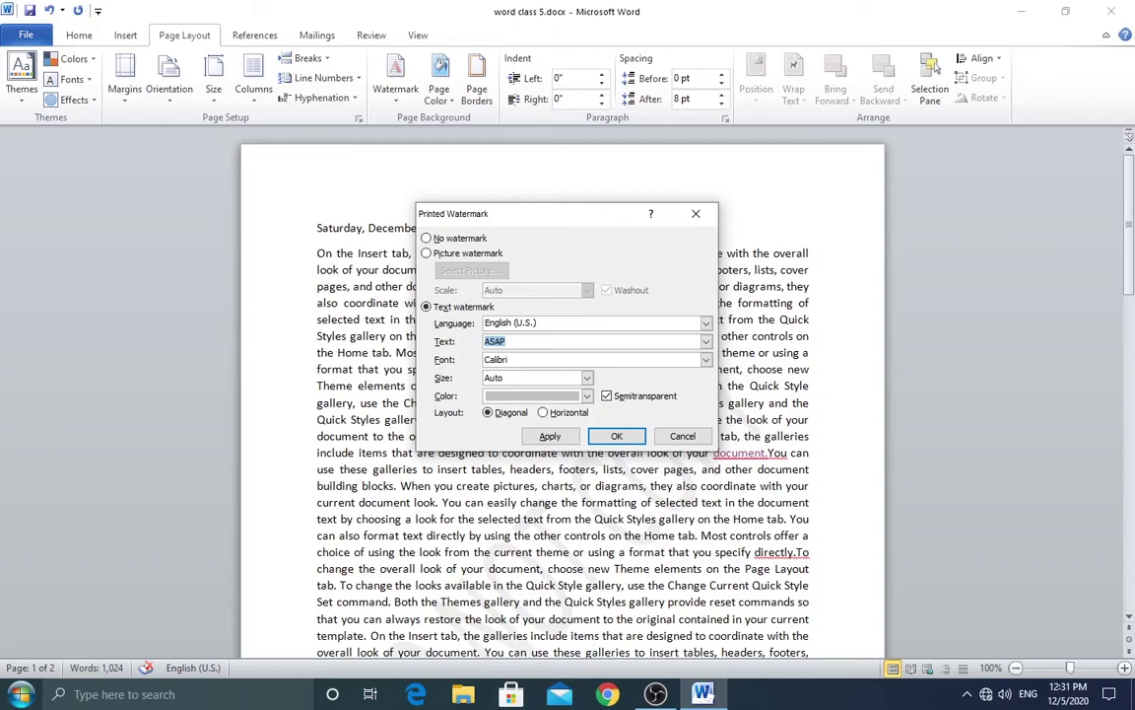
pyautogui.write('Sindh Pakistan')
# Keep the default colour and Calibri font, and apply the diagonal semitransparent watermark
pyautogui.click(587, 397)
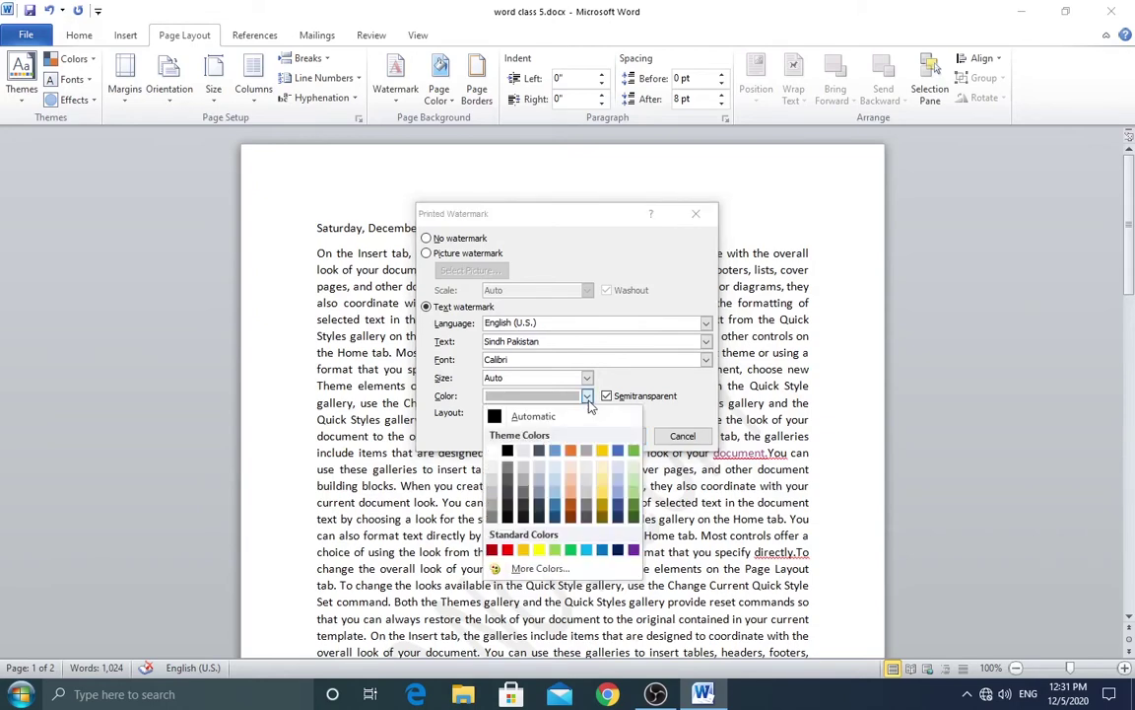
pyautogui.click(589, 404)
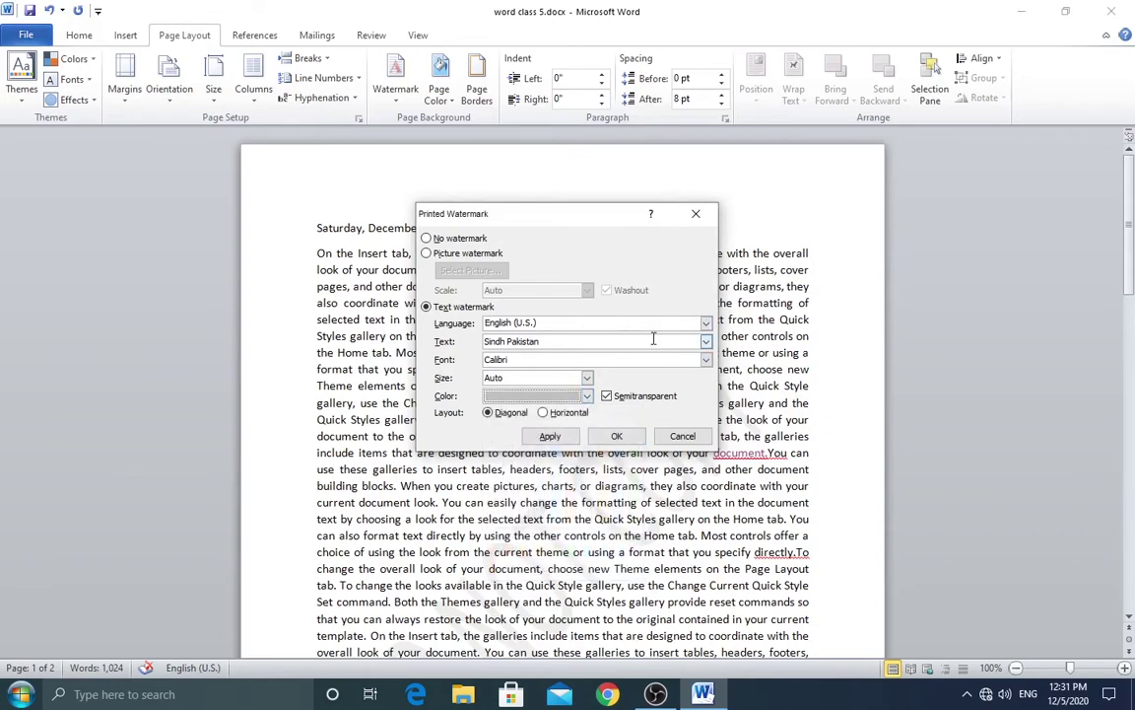
pyautogui.click(708, 361)
pyautogui.scroll(-3, 707, 394)
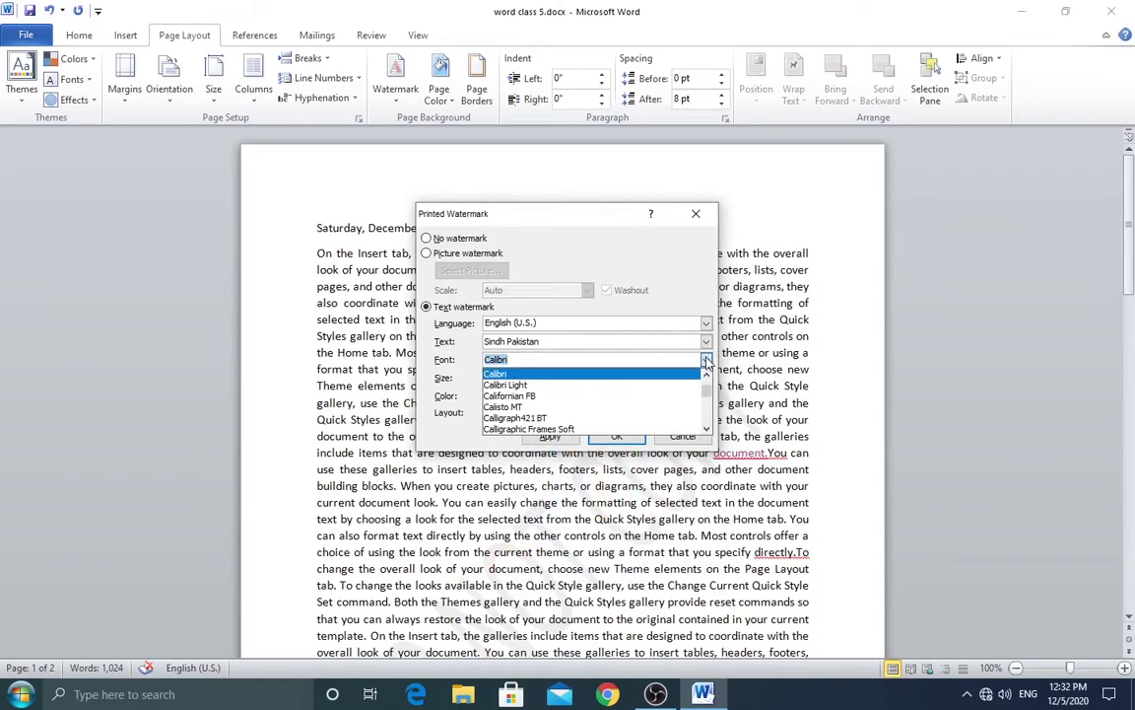
pyautogui.scroll(-2, 710, 394)
pyautogui.scroll(-15, 709, 394)
pyautogui.scroll(-15, 710, 389)
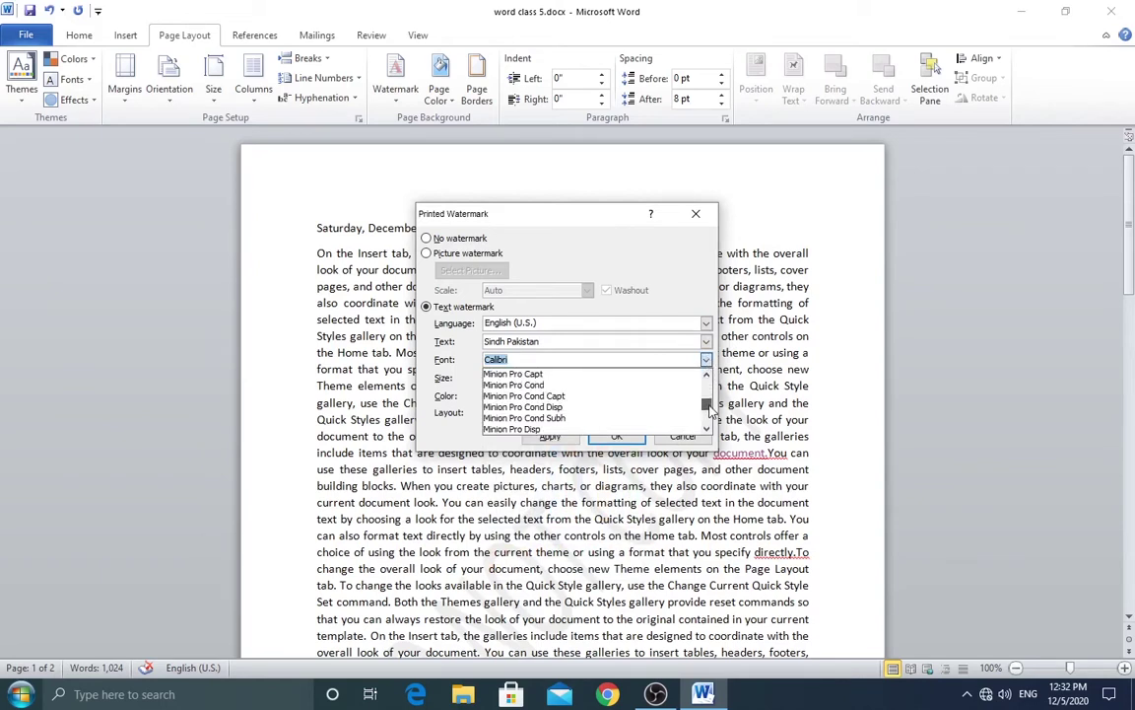
pyautogui.scroll(-6, 709, 380)
pyautogui.click(706, 362)
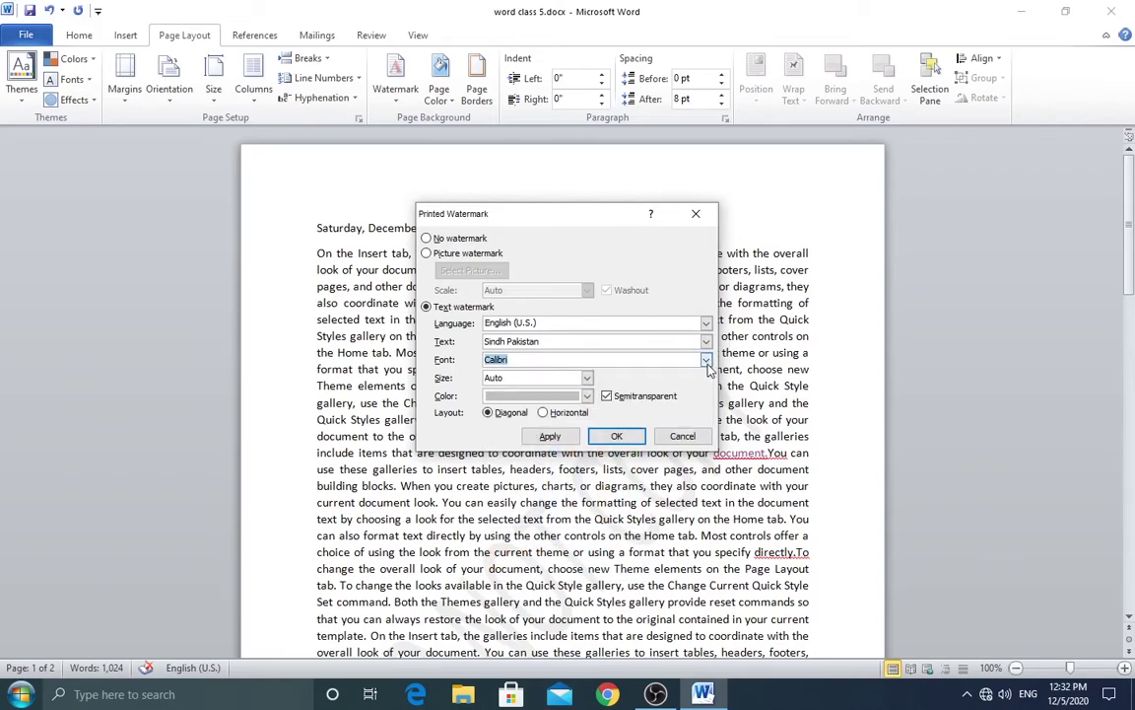
pyautogui.click(610, 439)
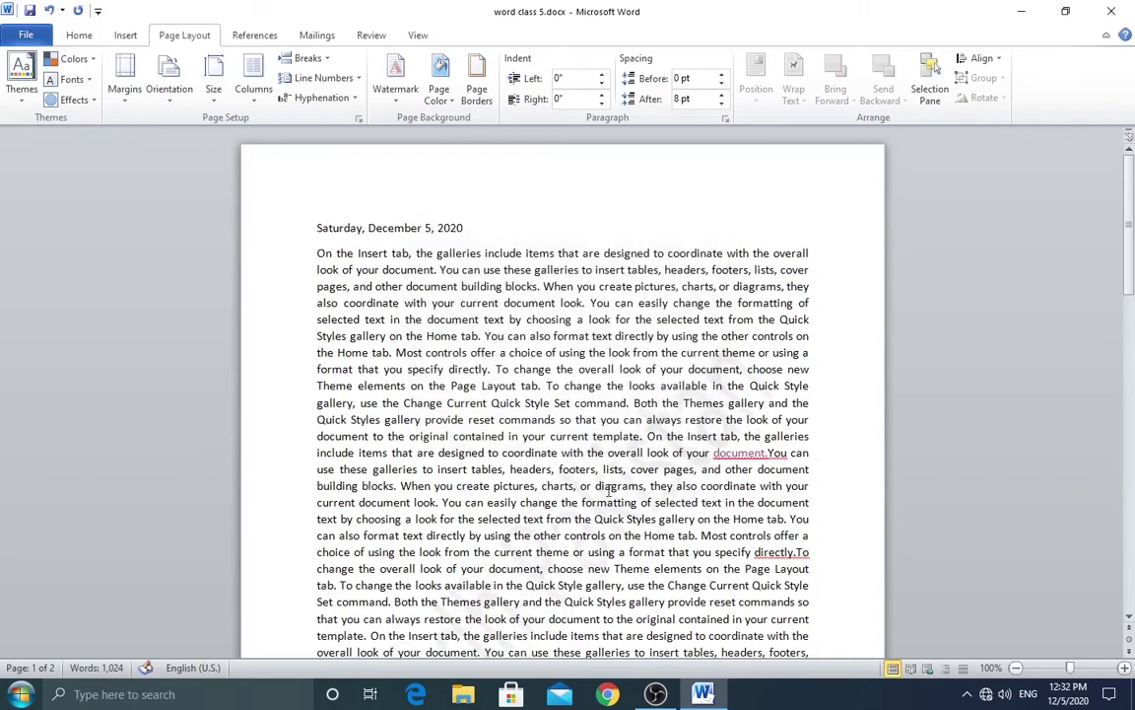
pyautogui.scroll(-3, 532, 423)
pyautogui.scroll(-5, 495, 514)
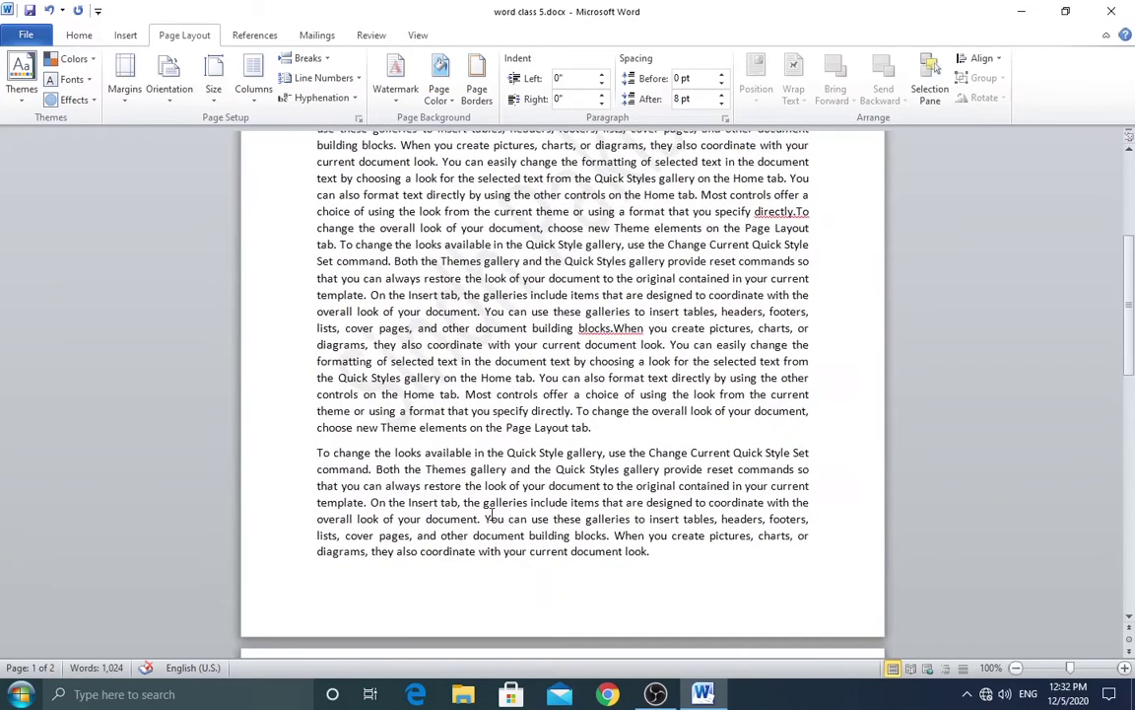
pyautogui.scroll(-5, 493, 516)
pyautogui.scroll(-2, 493, 516)
pyautogui.scroll(-3, 495, 507)
pyautogui.scroll(-3, 494, 507)
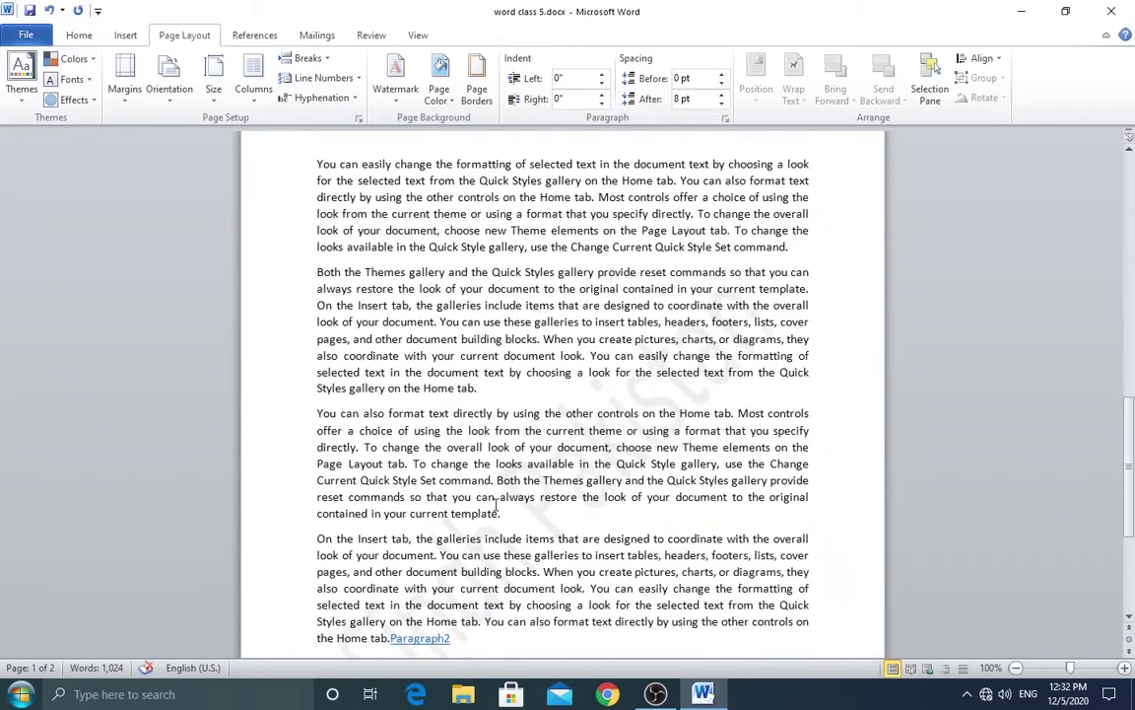
pyautogui.scroll(-5, 500, 478)
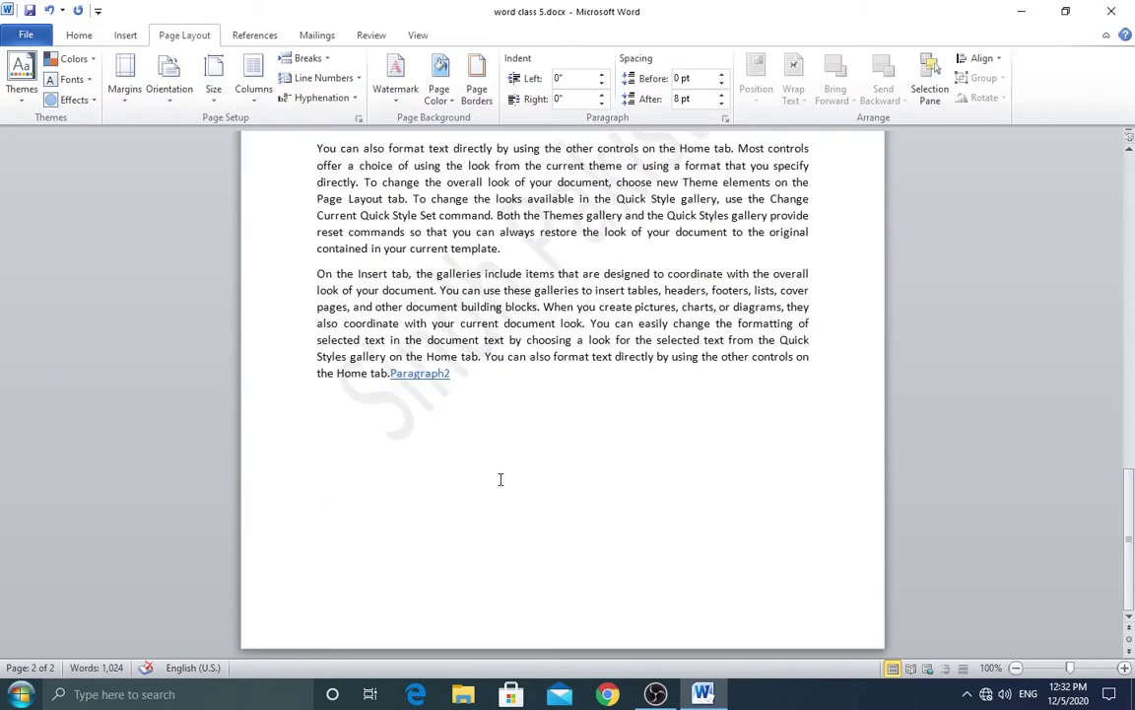
pyautogui.scroll(5, 500, 478)
pyautogui.scroll(5, 499, 478)
pyautogui.scroll(9, 500, 480)
pyautogui.scroll(6, 501, 480)
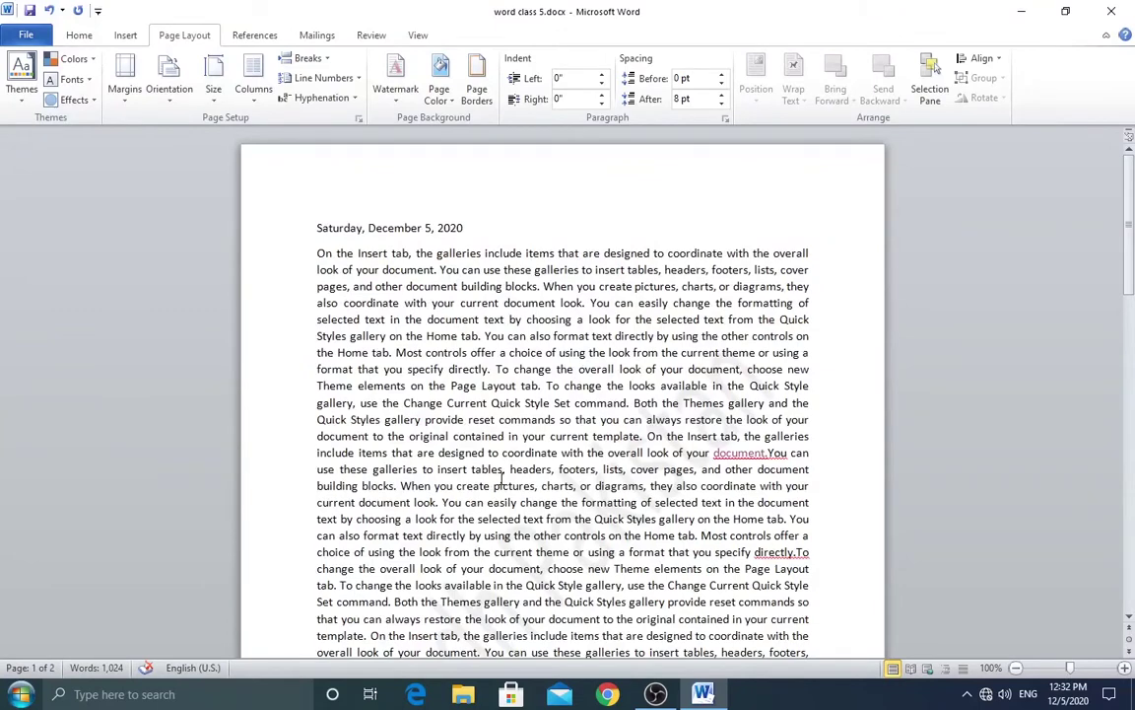
pyautogui.scroll(-3, 501, 478)
pyautogui.scroll(3, 502, 473)
# Remove the 'Sindh Pakistan' watermark and scroll through both pages to confirm
pyautogui.click(396, 103)
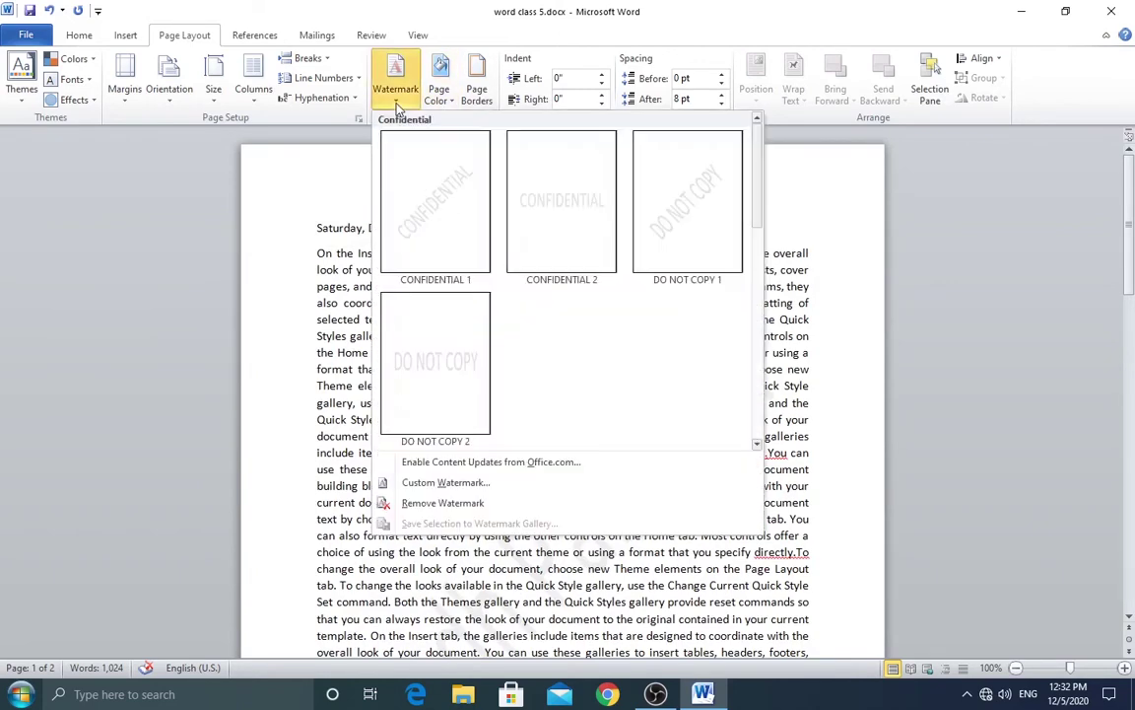
pyautogui.click(460, 504)
pyautogui.scroll(-15, 551, 517)
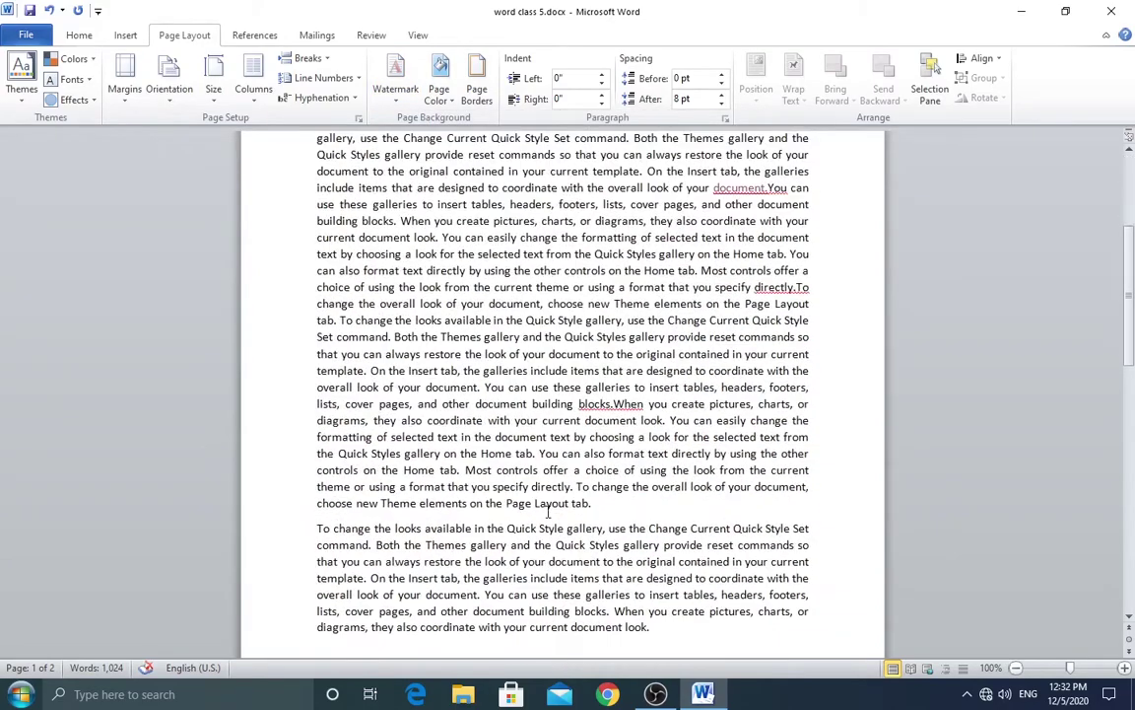
pyautogui.scroll(-6, 551, 516)
pyautogui.scroll(-3, 557, 511)
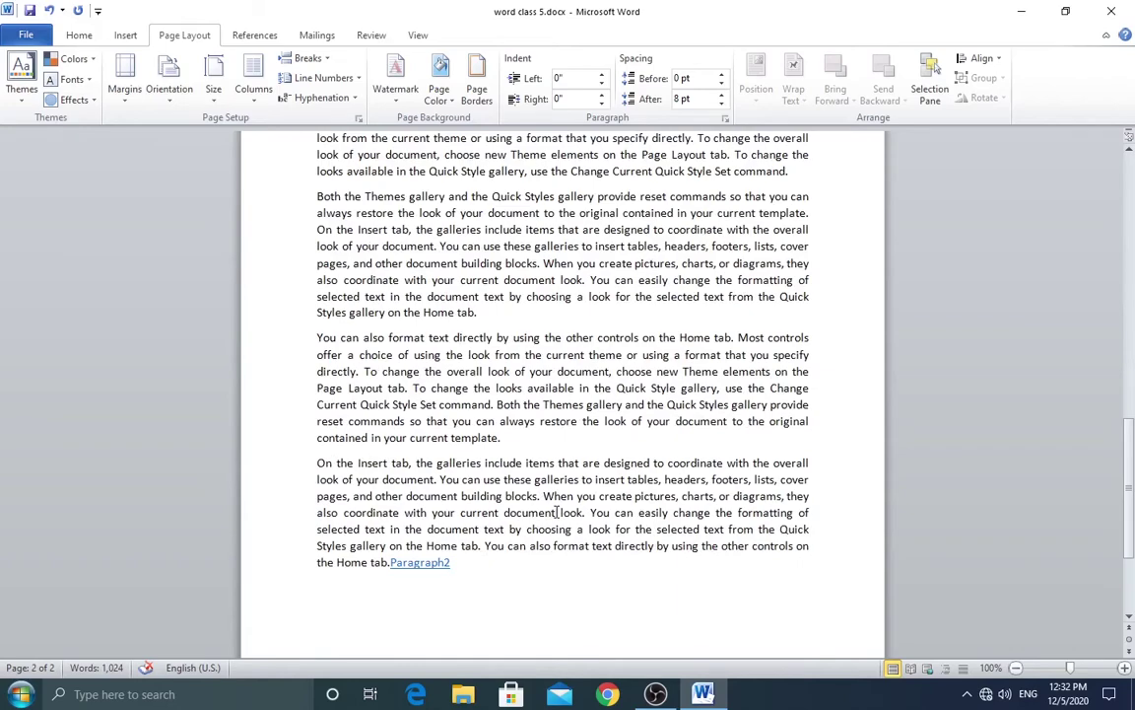
pyautogui.scroll(5, 557, 511)
pyautogui.scroll(5, 557, 512)
pyautogui.scroll(5, 405, 293)
pyautogui.scroll(5, 405, 293)
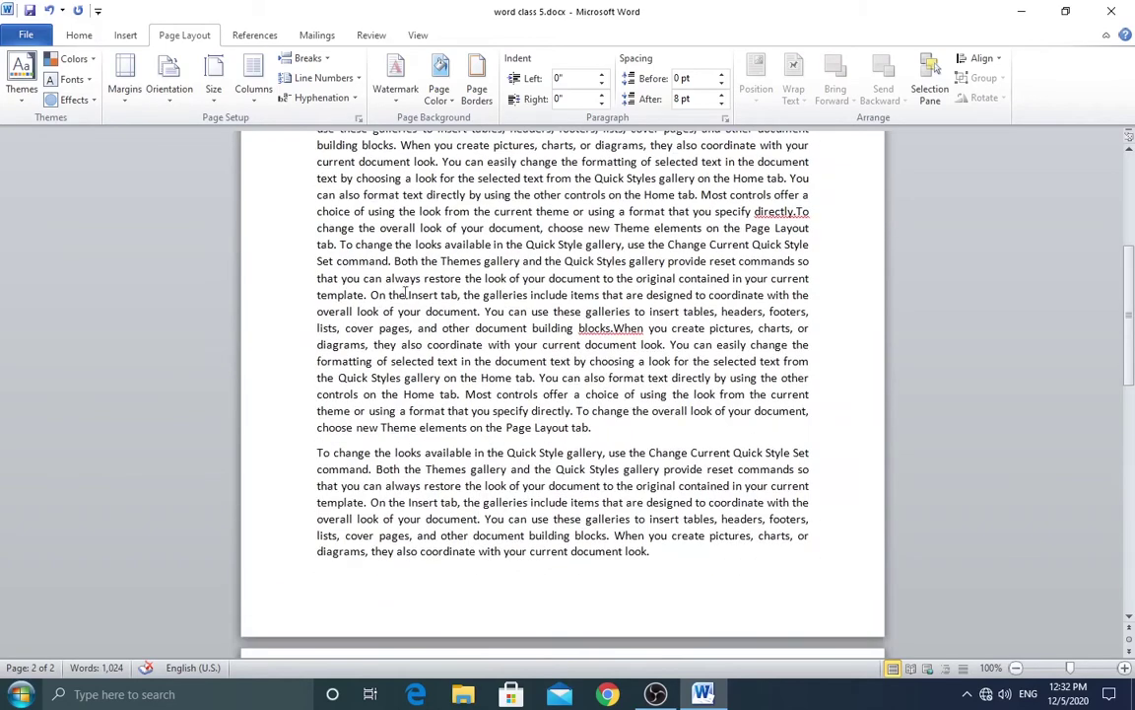
pyautogui.click(395, 78)
pyautogui.click(444, 483)
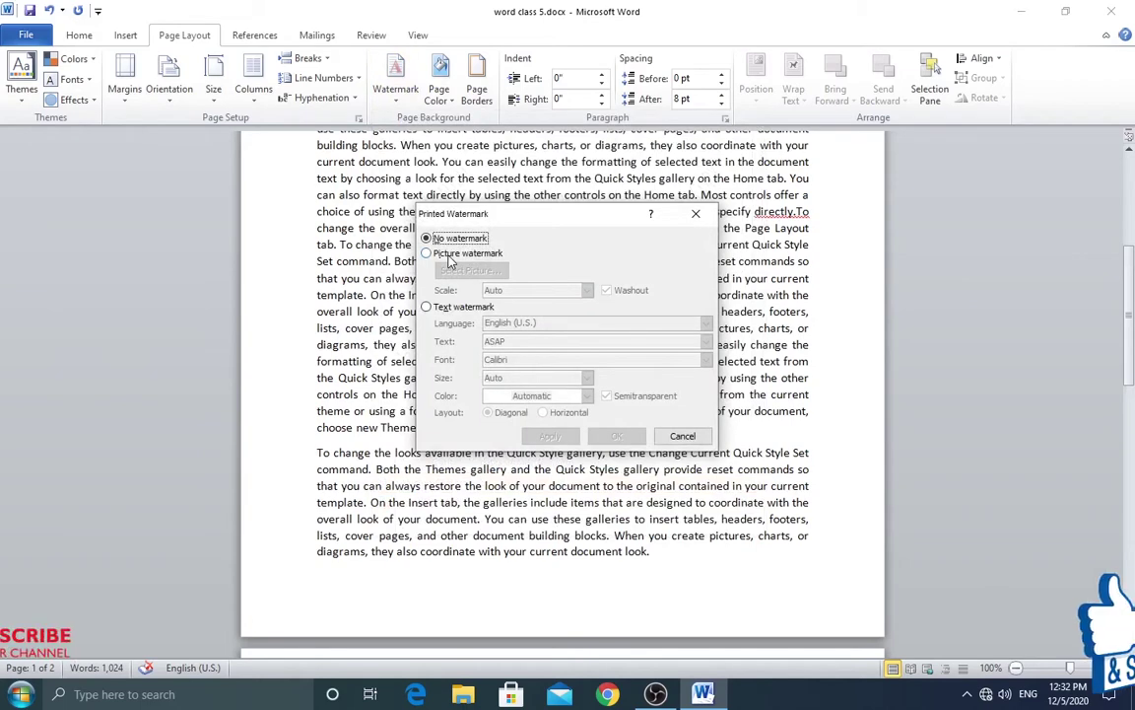
pyautogui.click(453, 253)
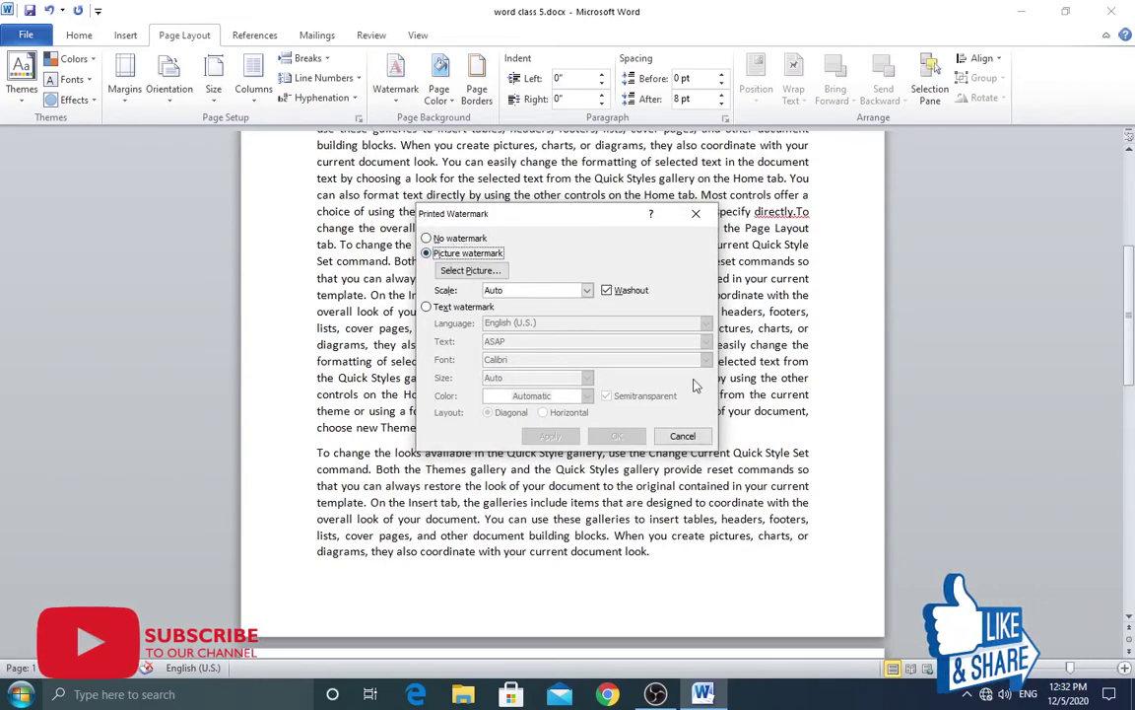
pyautogui.click(470, 270)
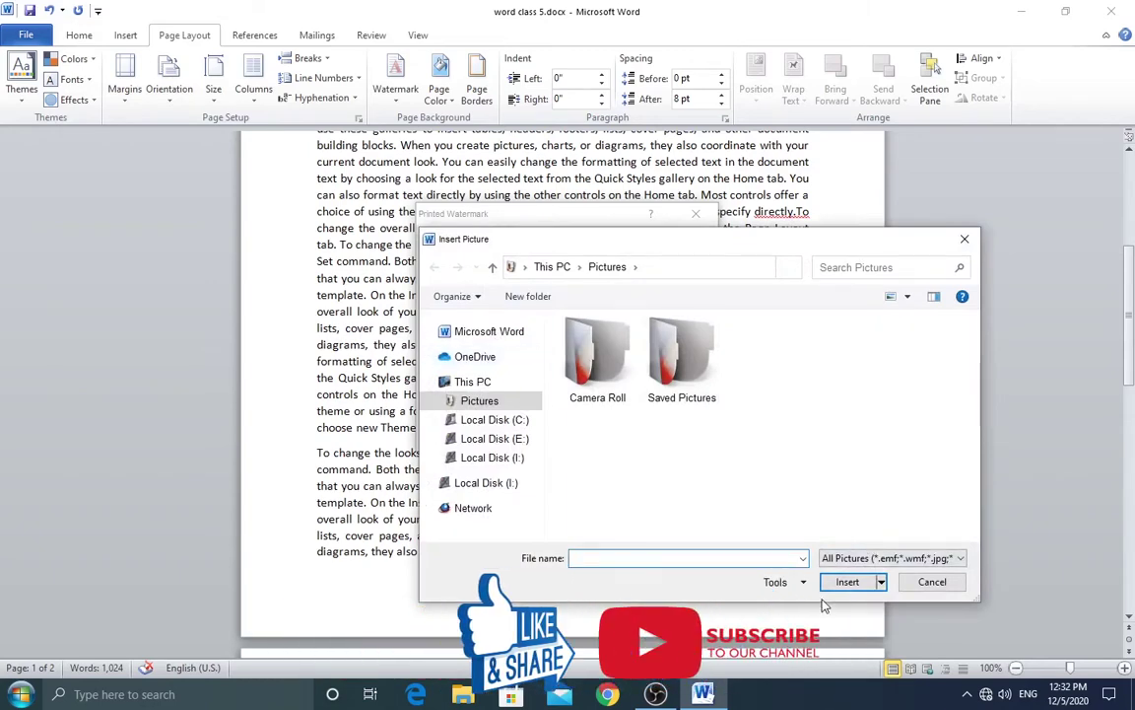
pyautogui.click(933, 582)
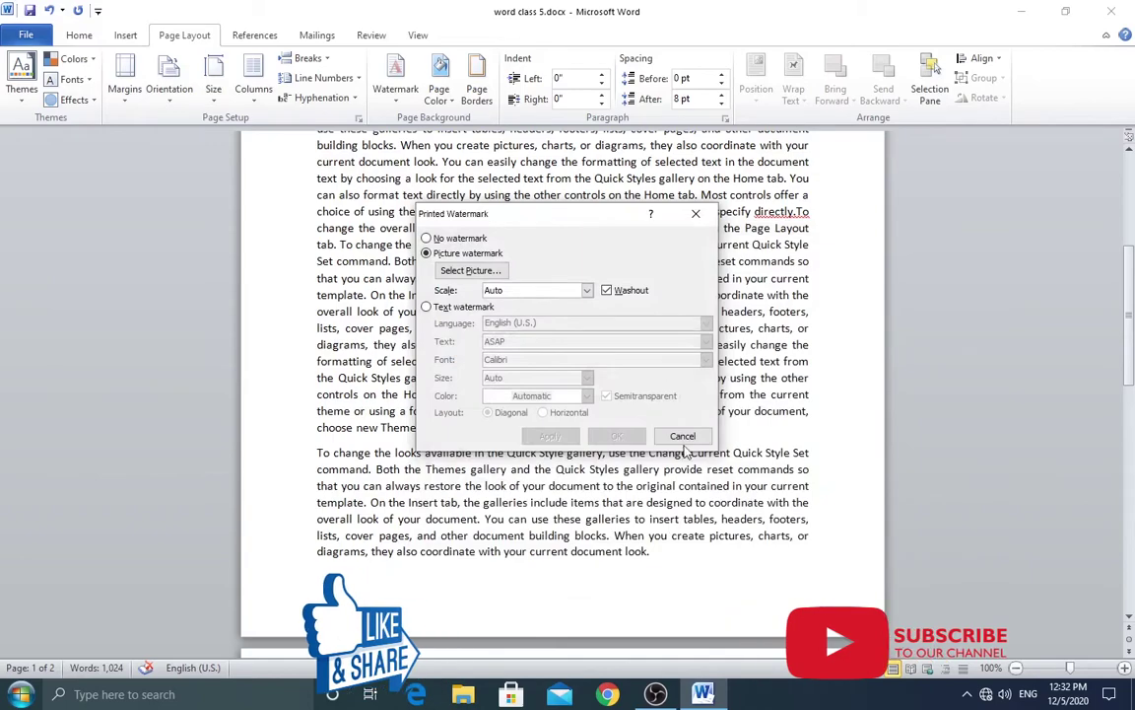
pyautogui.click(682, 437)
pyautogui.scroll(6, 429, 204)
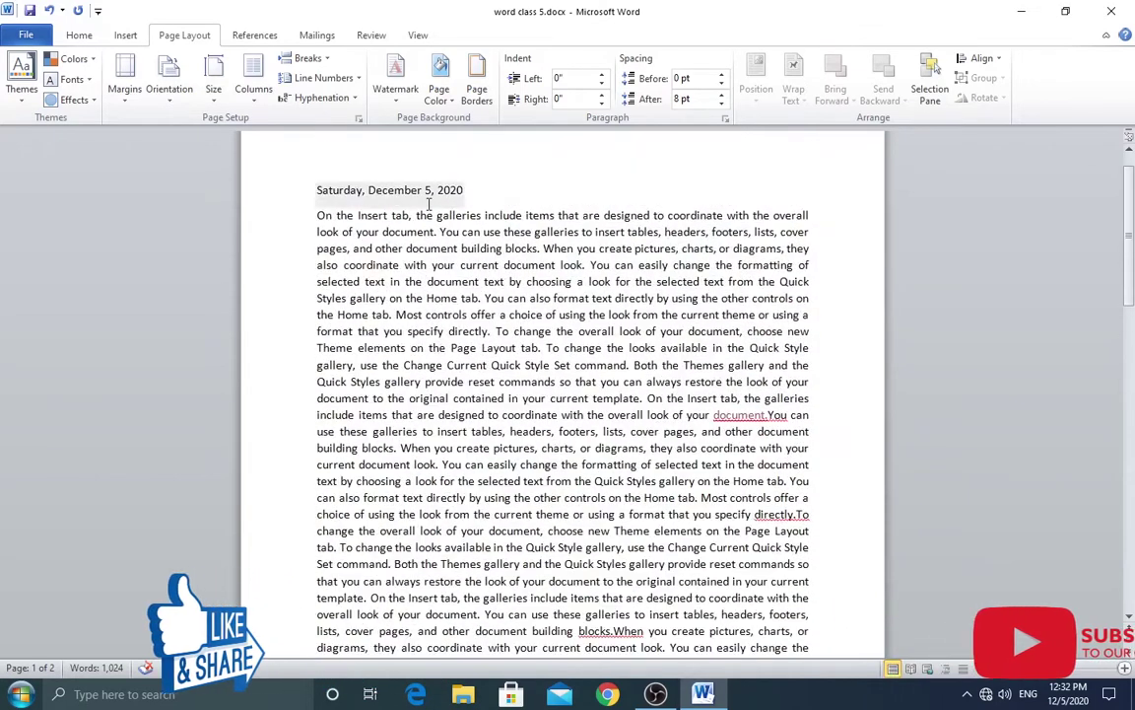
pyautogui.click(438, 90)
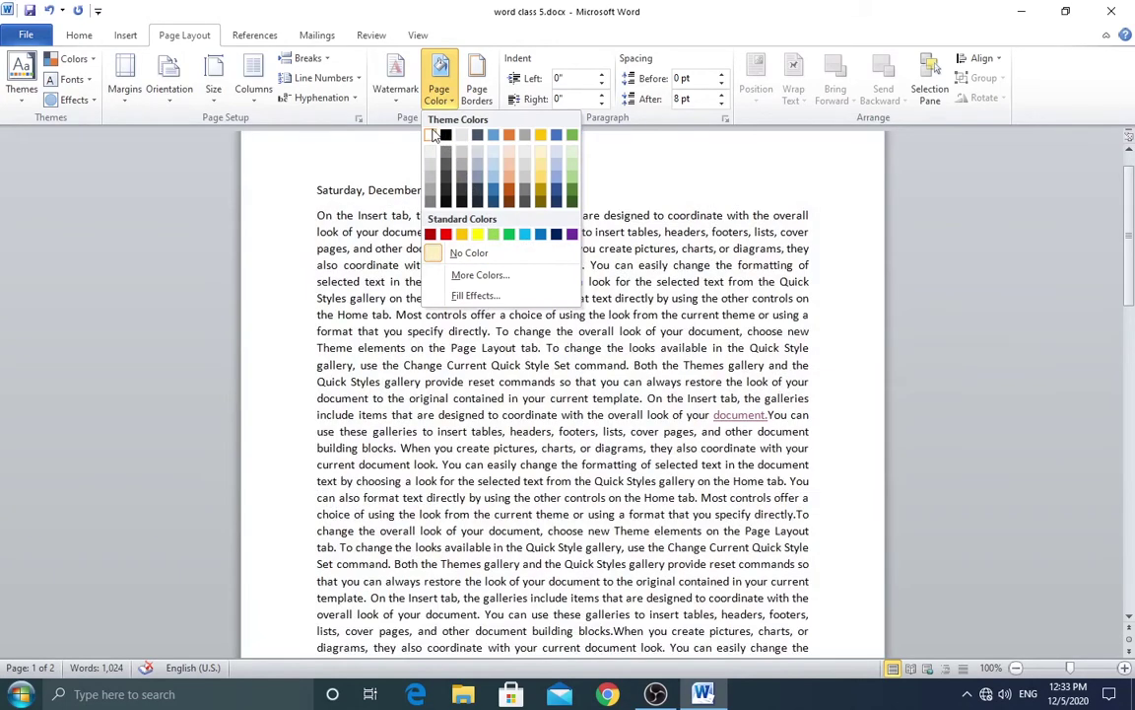
pyautogui.click(435, 135)
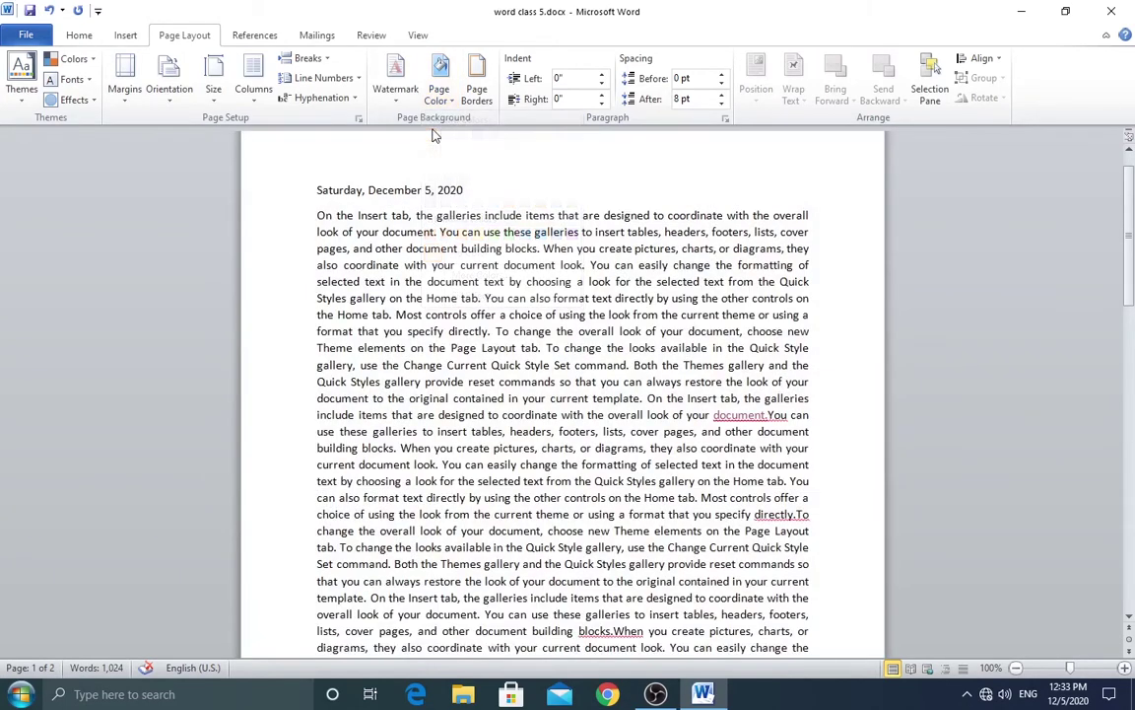
# Choose the black check-mark design from the page border Art list
pyautogui.click(478, 94)
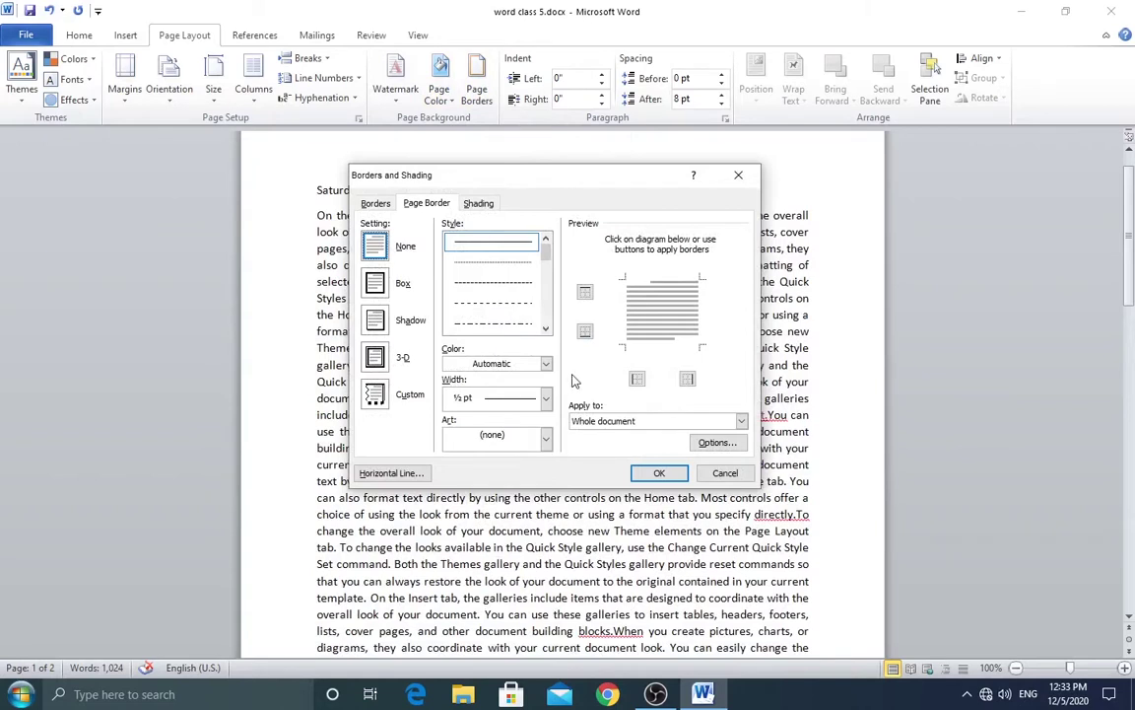
pyautogui.click(546, 439)
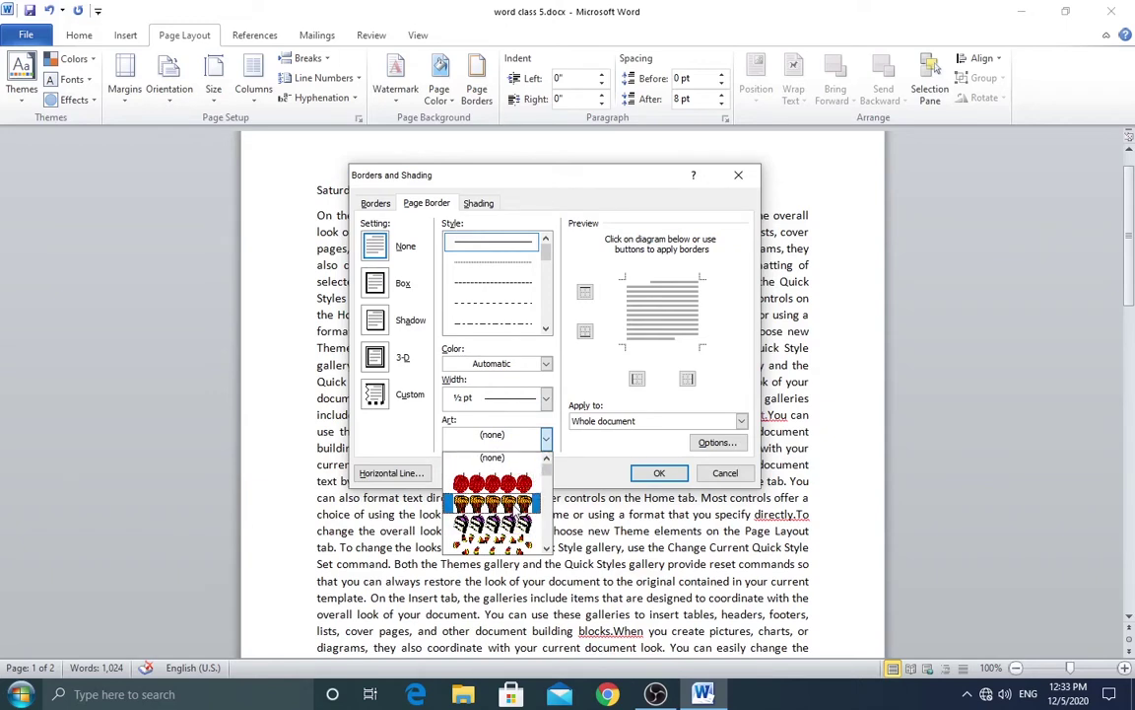
pyautogui.scroll(-1, 493, 503)
pyautogui.scroll(-2, 493, 502)
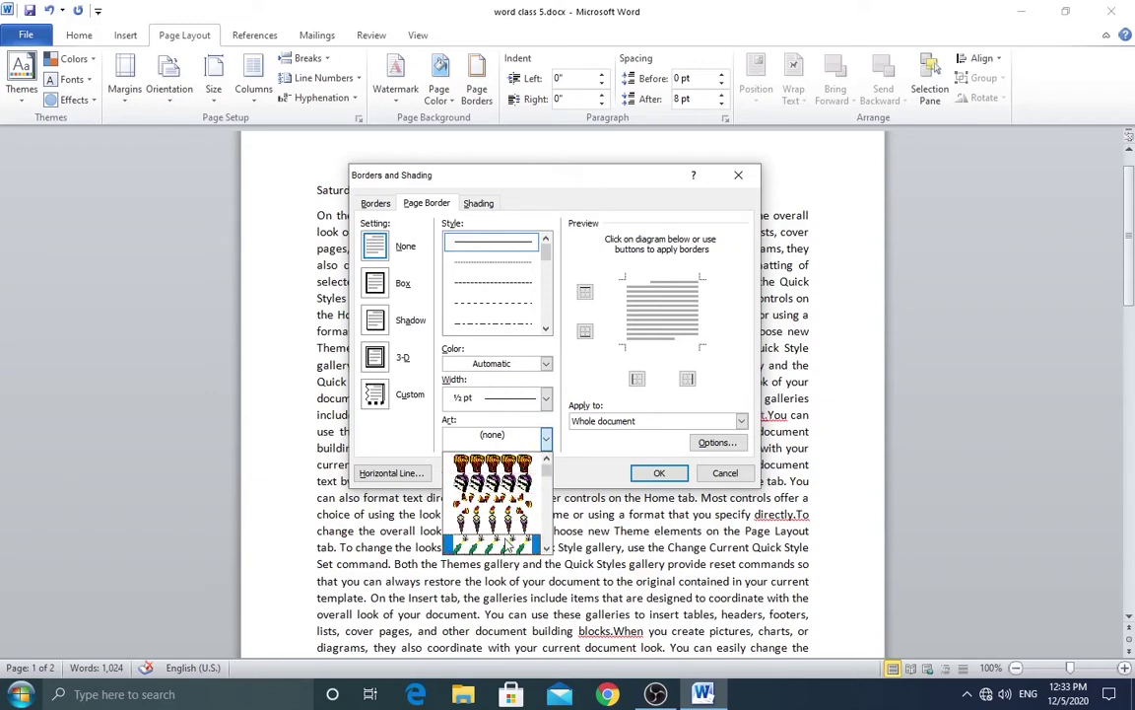
pyautogui.scroll(-2, 493, 503)
pyautogui.scroll(-2, 493, 503)
pyautogui.scroll(-2, 493, 503)
pyautogui.click(509, 532)
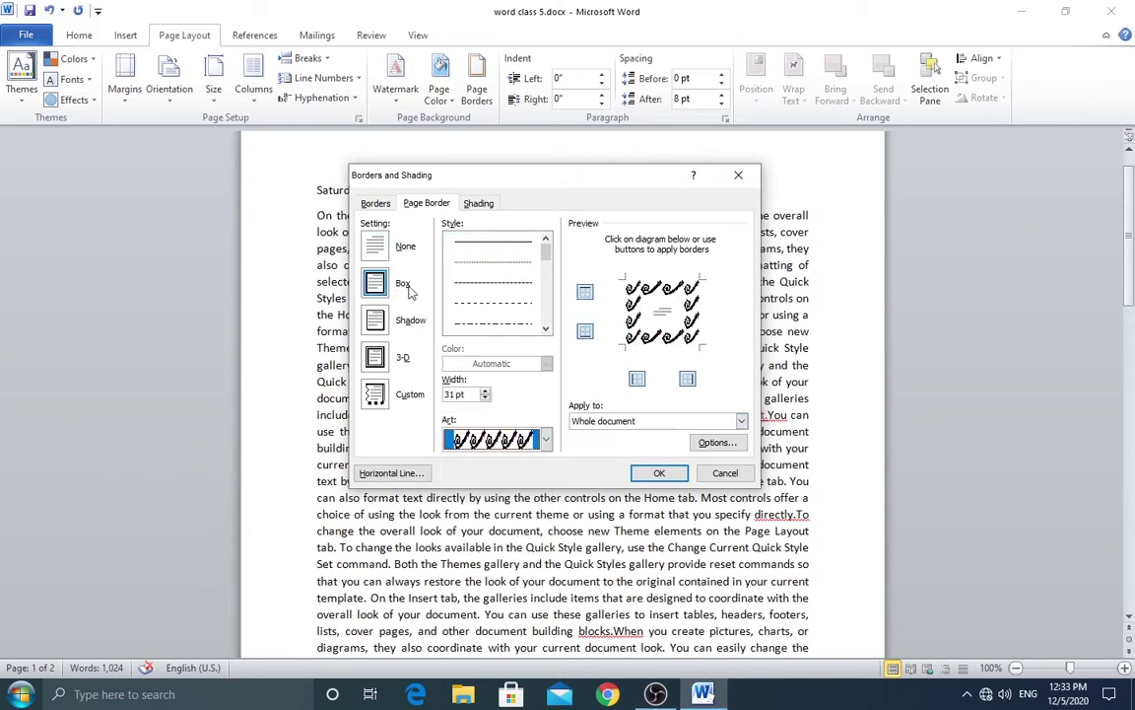
# Reduce the art border width to 13 pt and apply it to the whole document
pyautogui.click(485, 399)
pyautogui.click(484, 398)
pyautogui.click(485, 398)
pyautogui.click(485, 398)
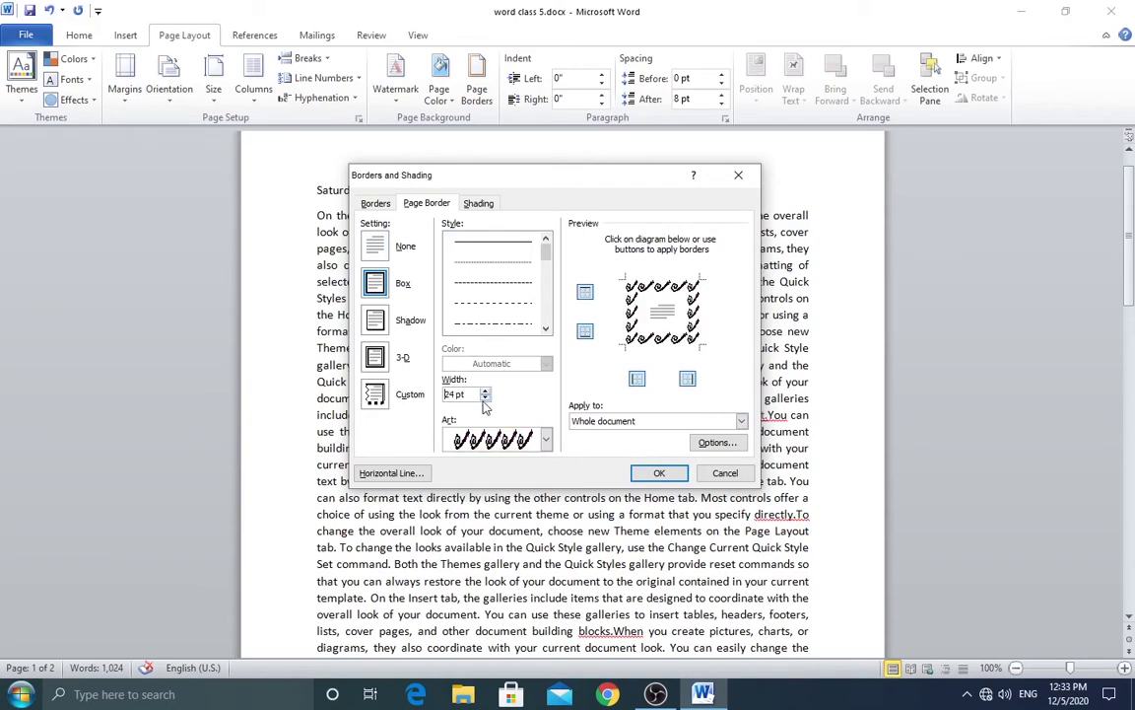
pyautogui.click(485, 398)
pyautogui.click(485, 398)
pyautogui.click(485, 398)
pyautogui.click(485, 398)
pyautogui.click(485, 398)
pyautogui.click(485, 398)
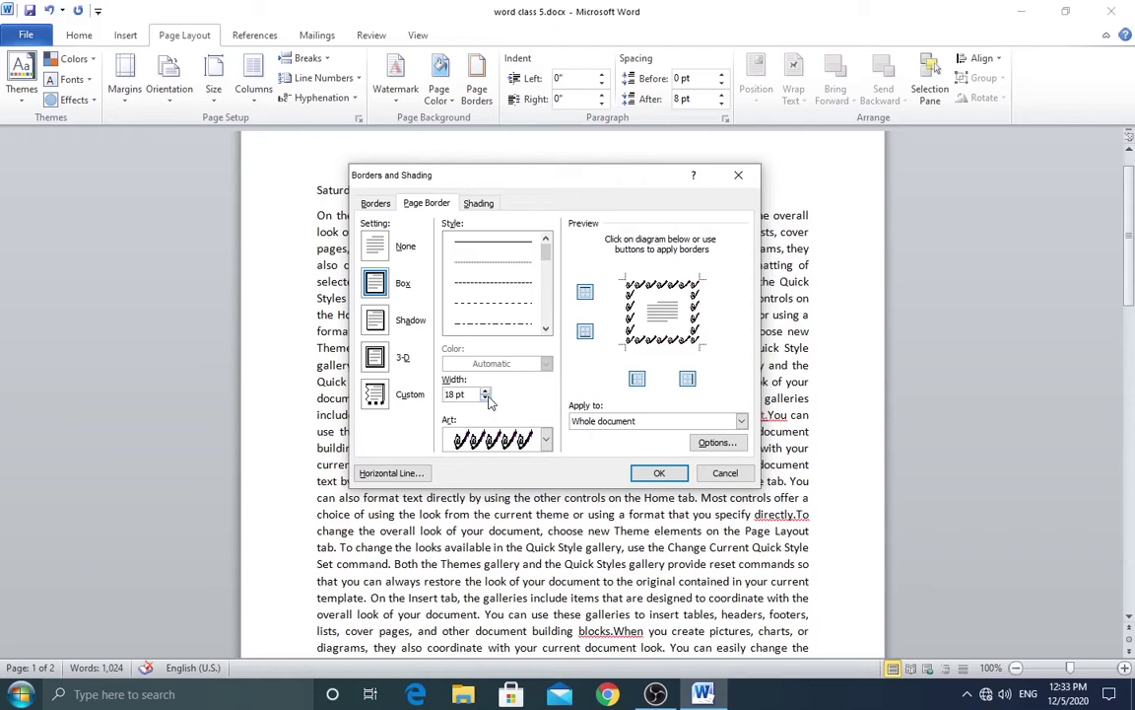
pyautogui.click(484, 398)
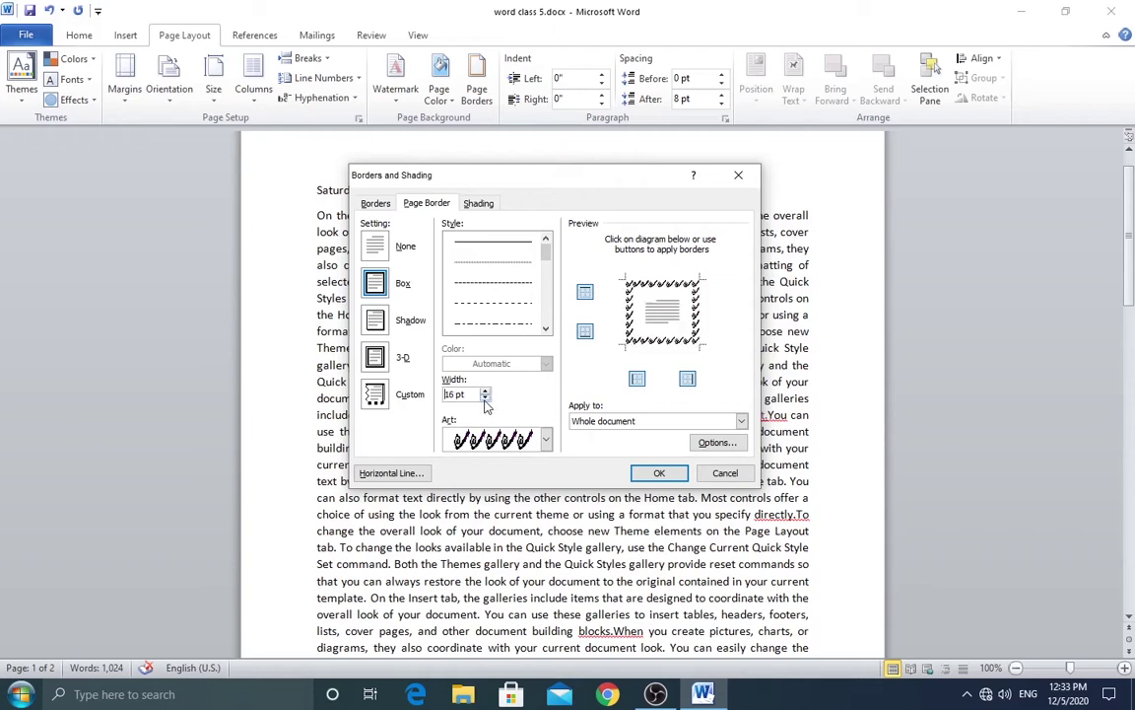
pyautogui.click(484, 398)
pyautogui.click(485, 398)
pyautogui.click(485, 398)
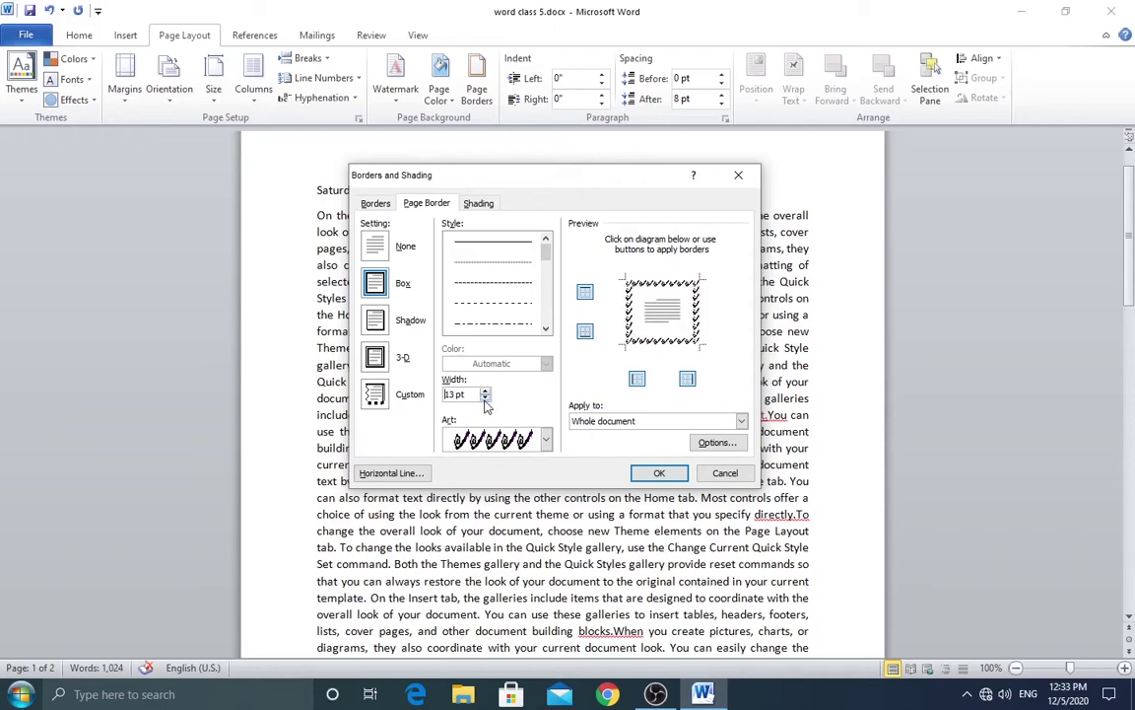
pyautogui.click(659, 473)
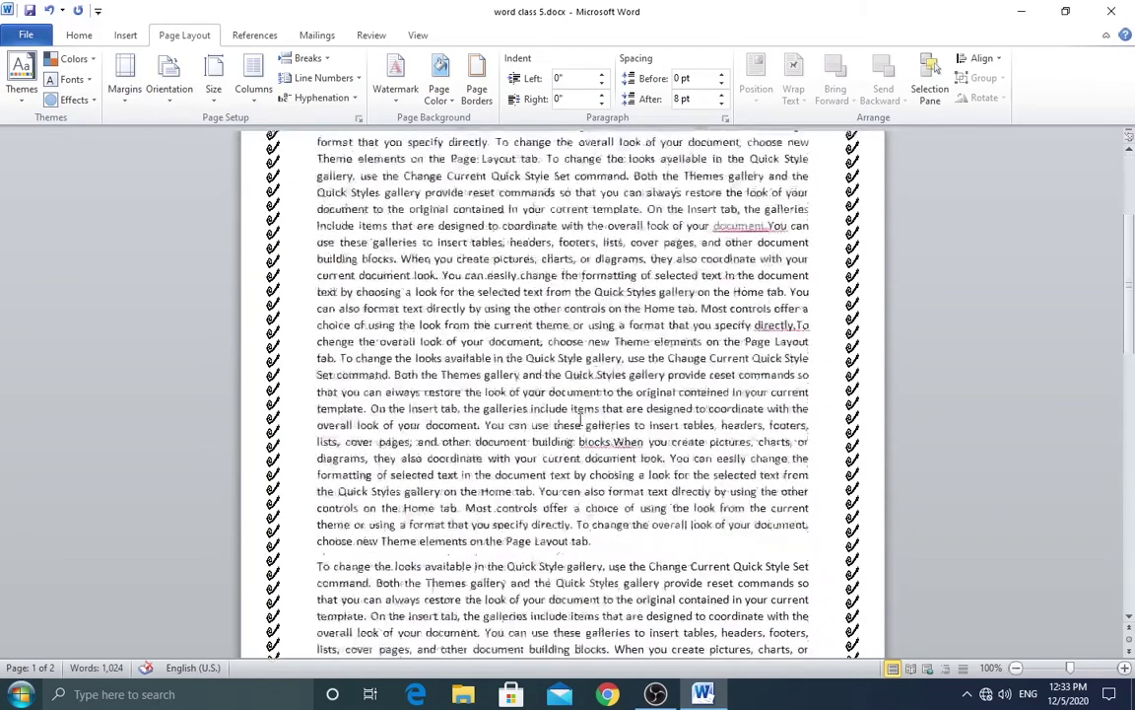
# Try a 20 pt snowflake art page border on the document
pyautogui.scroll(-4, 583, 421)
pyautogui.scroll(-4, 583, 421)
pyautogui.scroll(-6, 583, 421)
pyautogui.scroll(-5, 587, 421)
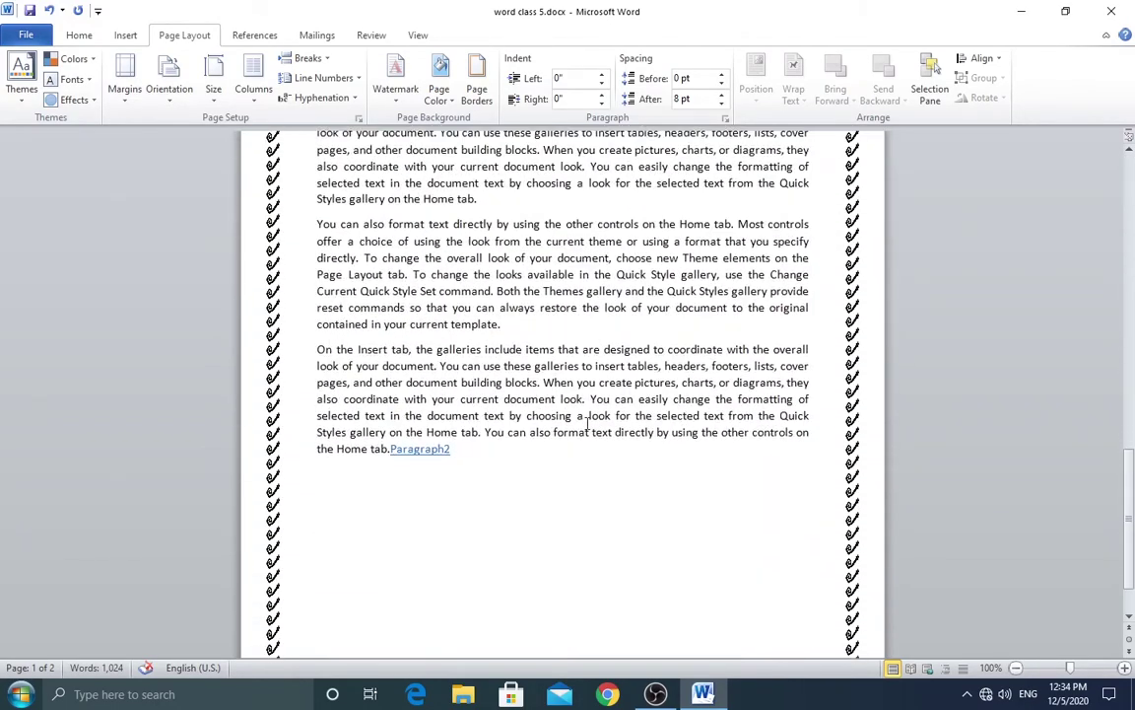
pyautogui.scroll(5, 587, 426)
pyautogui.scroll(5, 588, 426)
pyautogui.scroll(5, 587, 426)
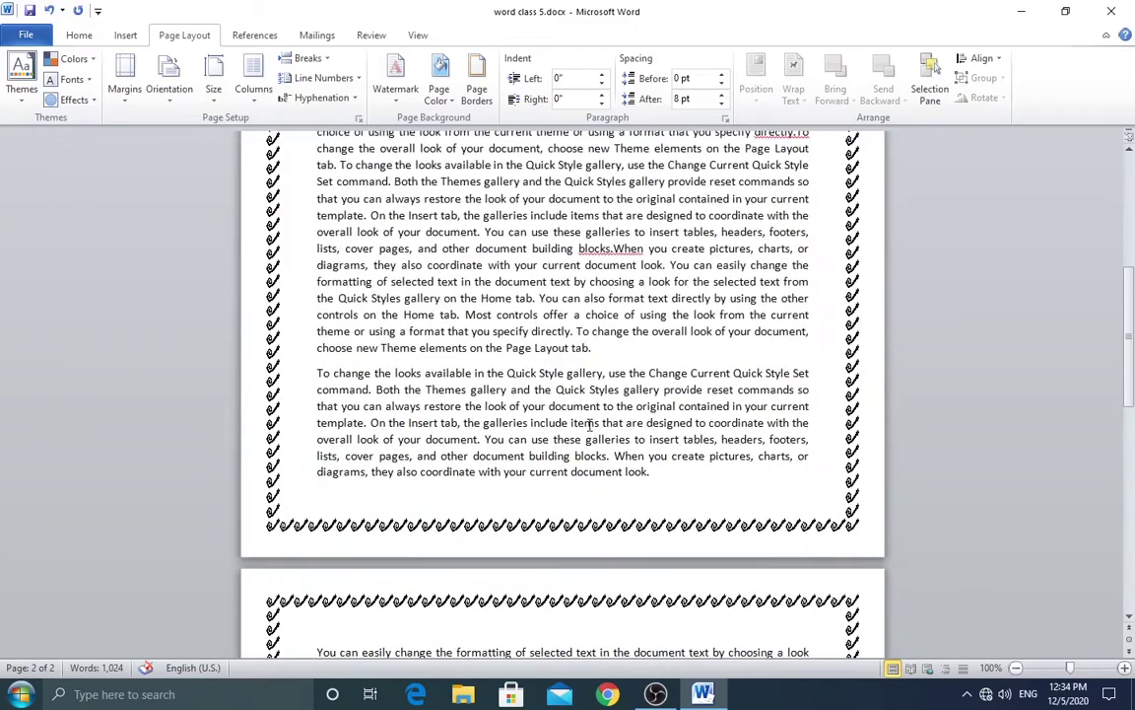
pyautogui.scroll(5, 570, 370)
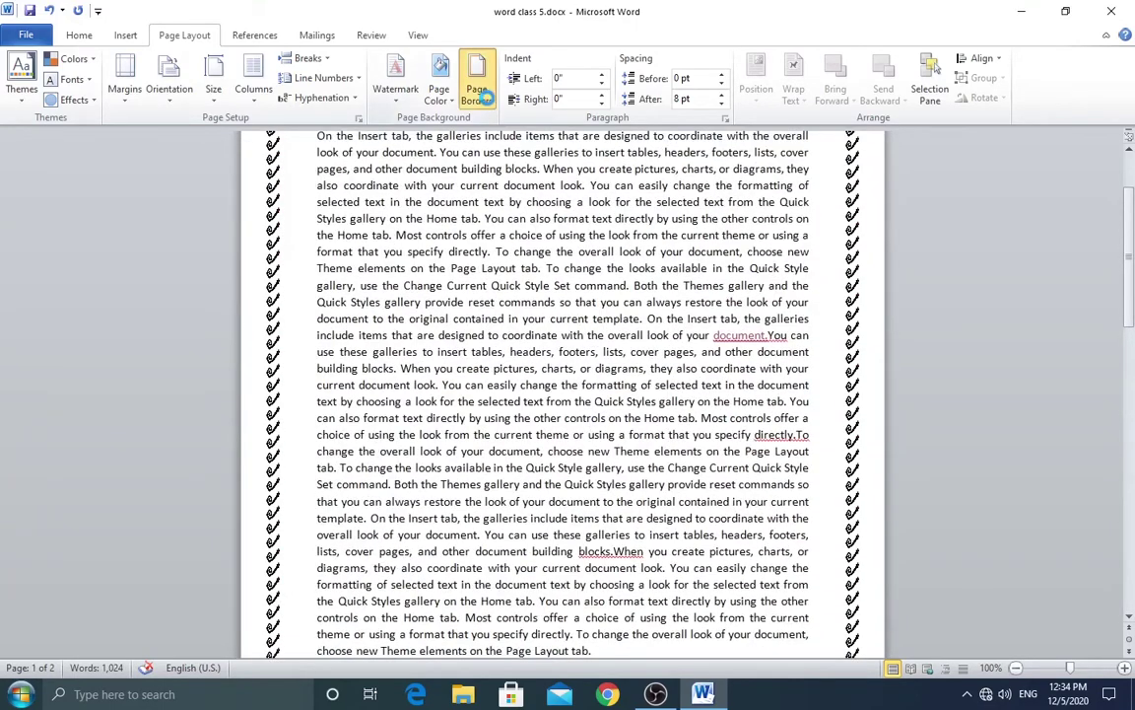
pyautogui.click(487, 102)
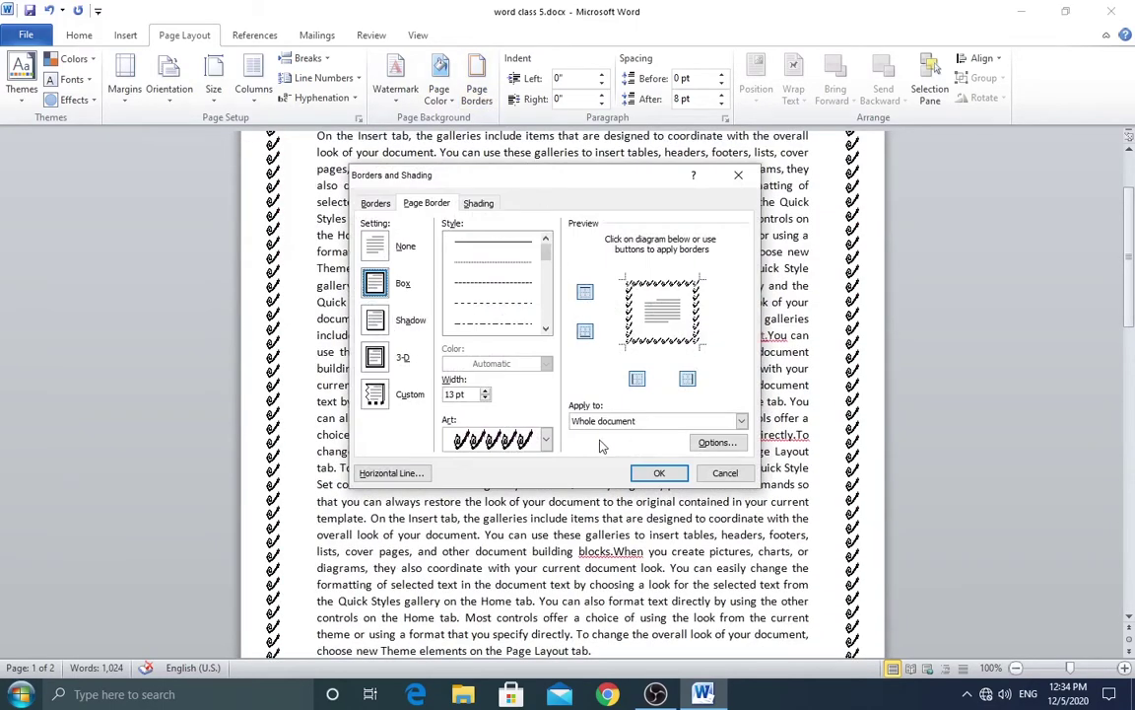
pyautogui.click(547, 445)
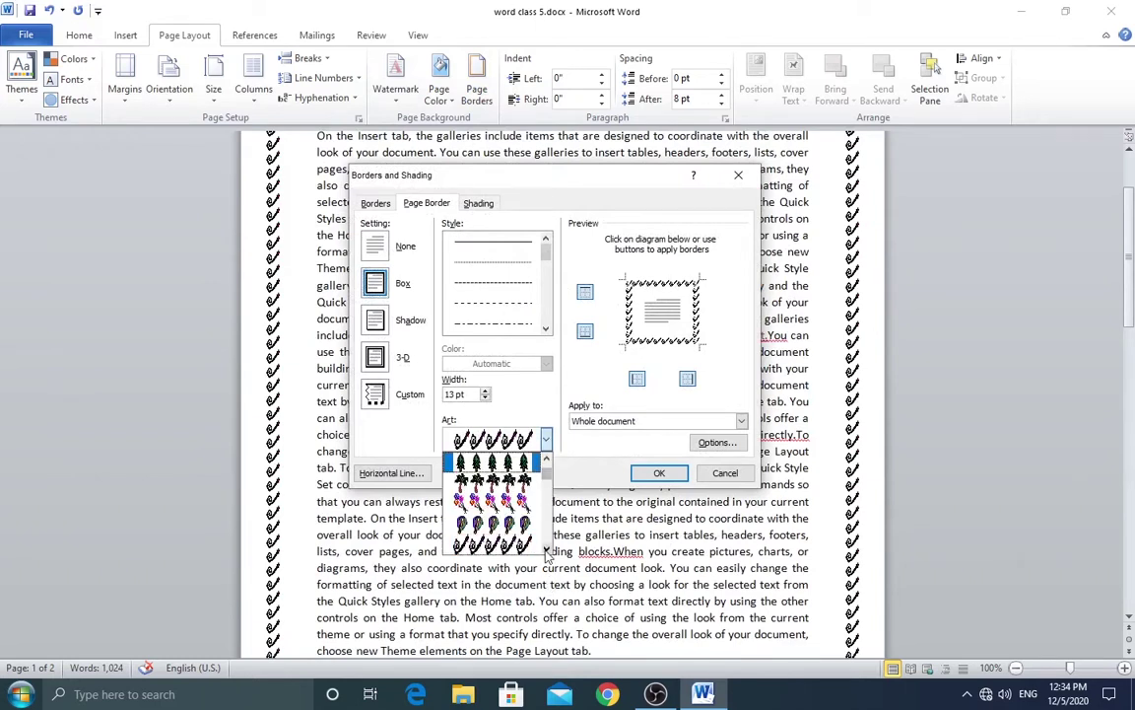
pyautogui.click(547, 550)
pyautogui.click(547, 550)
pyautogui.click(547, 550)
pyautogui.click(547, 550)
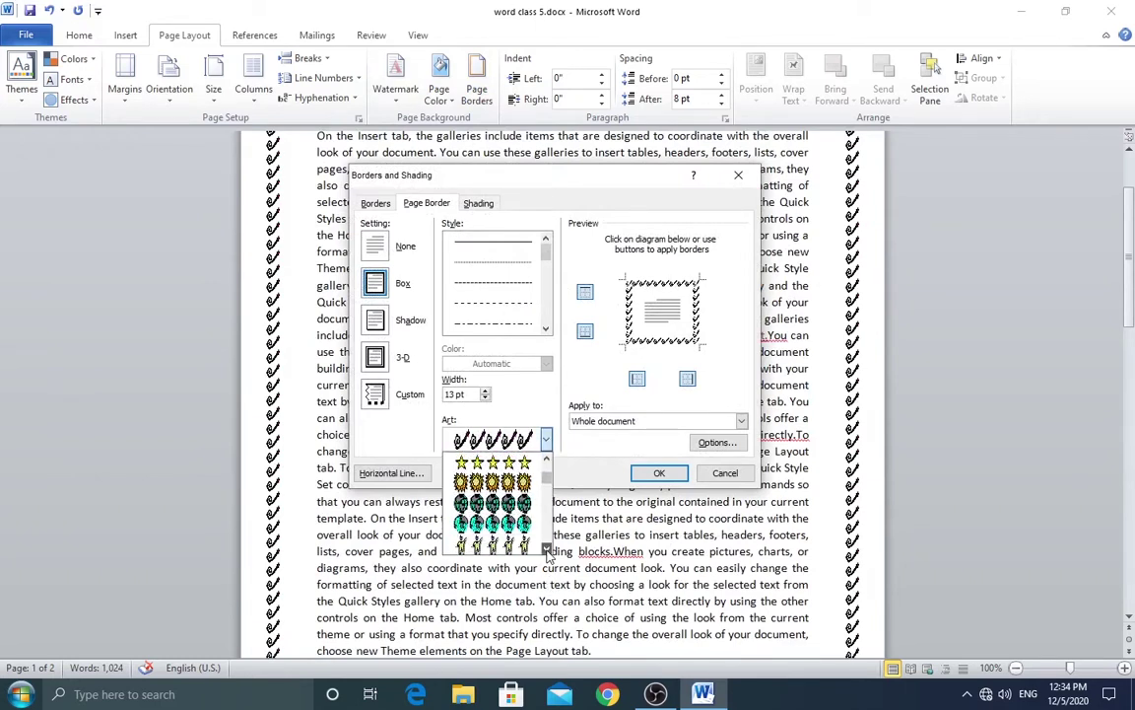
pyautogui.click(548, 550)
pyautogui.click(547, 550)
pyautogui.click(547, 550)
pyautogui.click(547, 550)
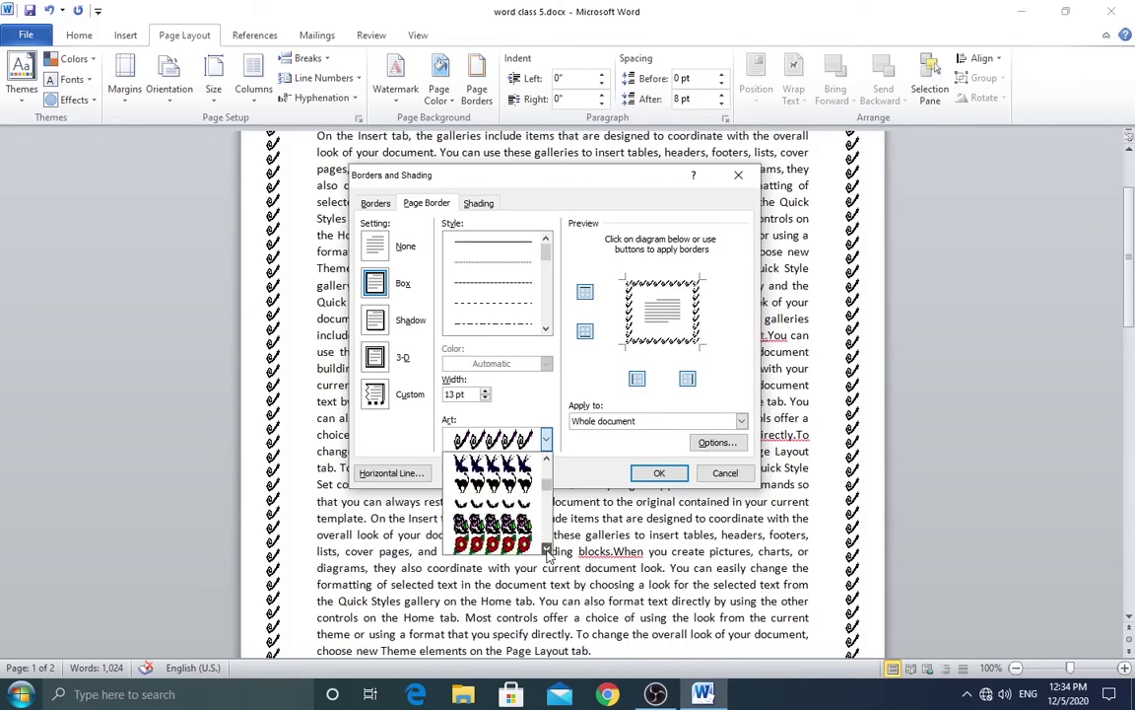
pyautogui.click(547, 550)
pyautogui.click(493, 495)
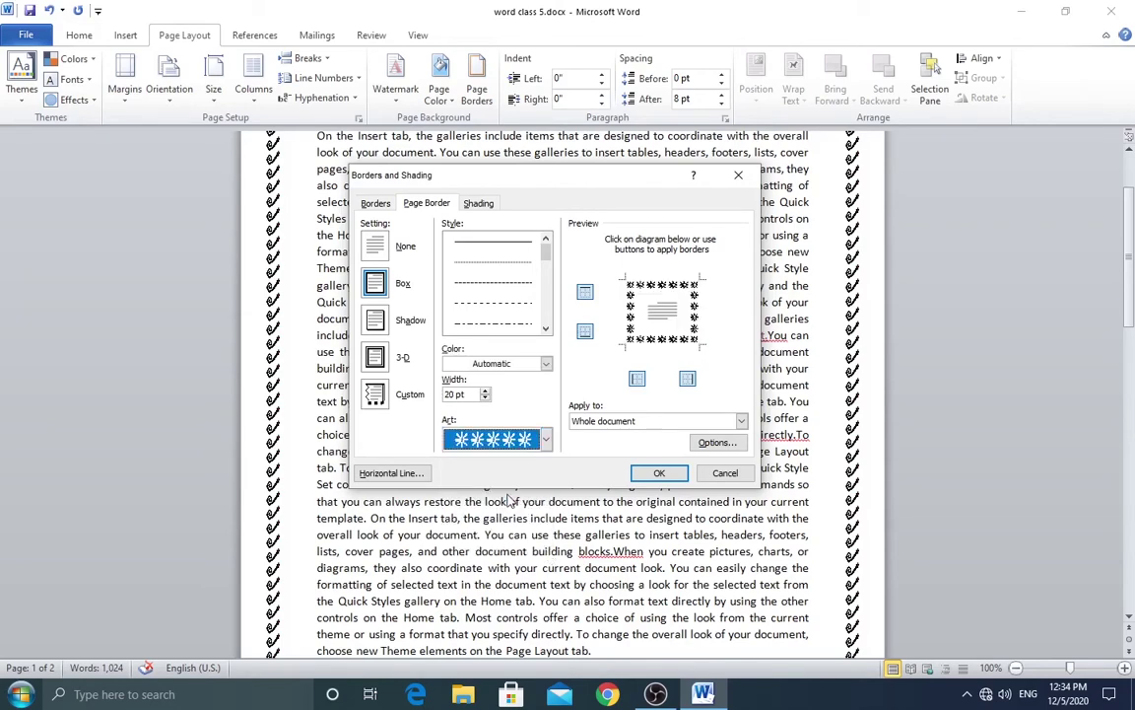
pyautogui.click(658, 475)
# Set the page border to None for the whole document
pyautogui.scroll(5, 674, 460)
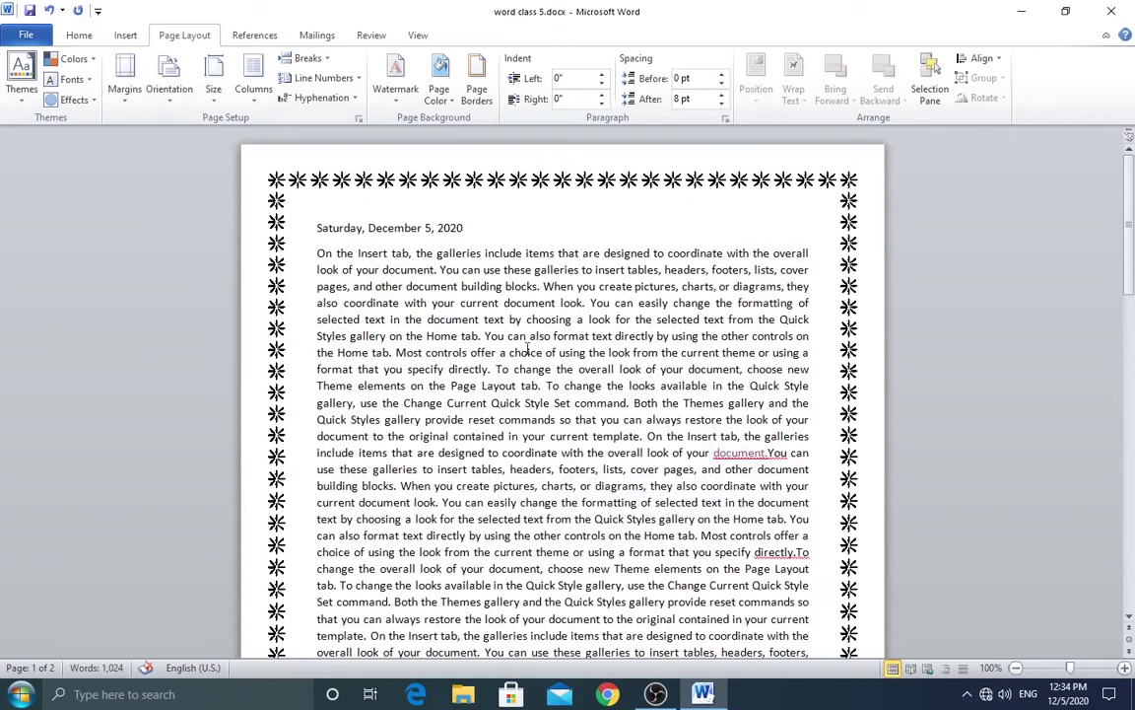
pyautogui.click(477, 88)
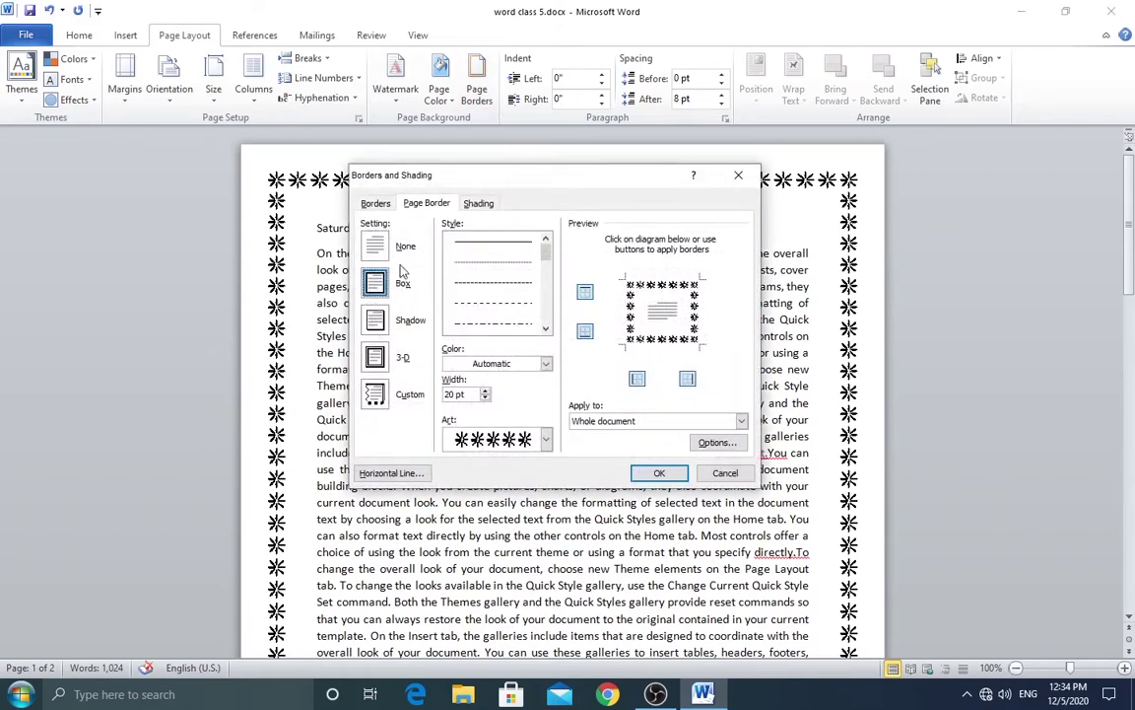
pyautogui.click(405, 253)
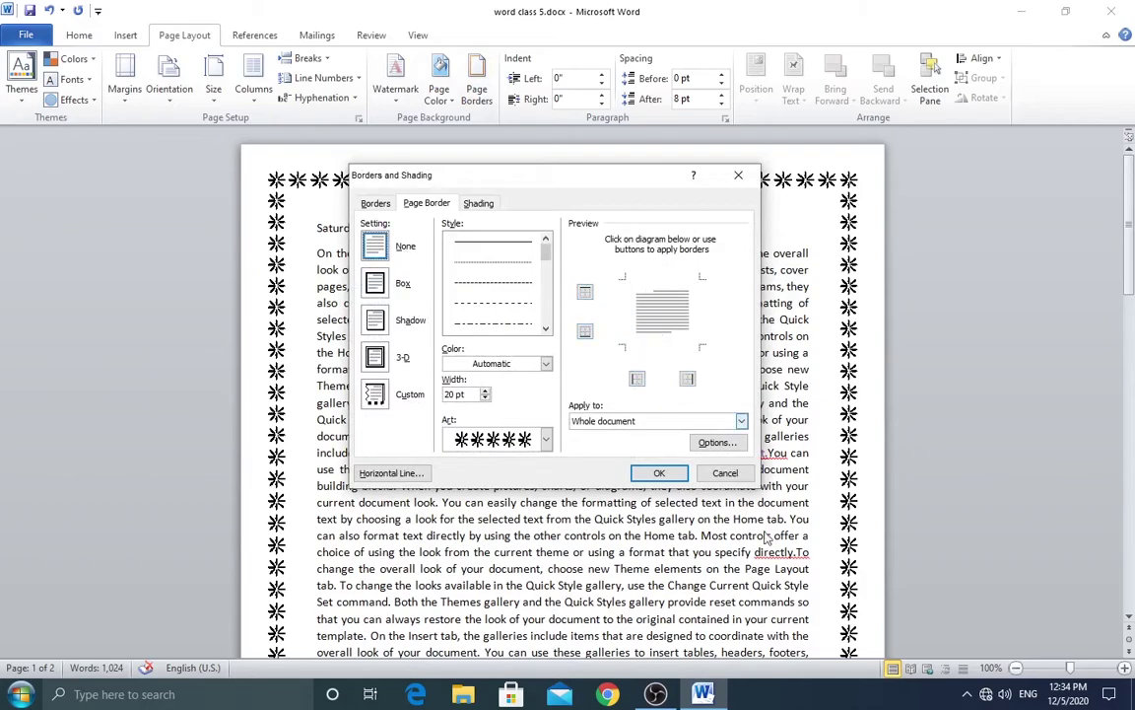
pyautogui.click(659, 473)
pyautogui.scroll(-6, 655, 463)
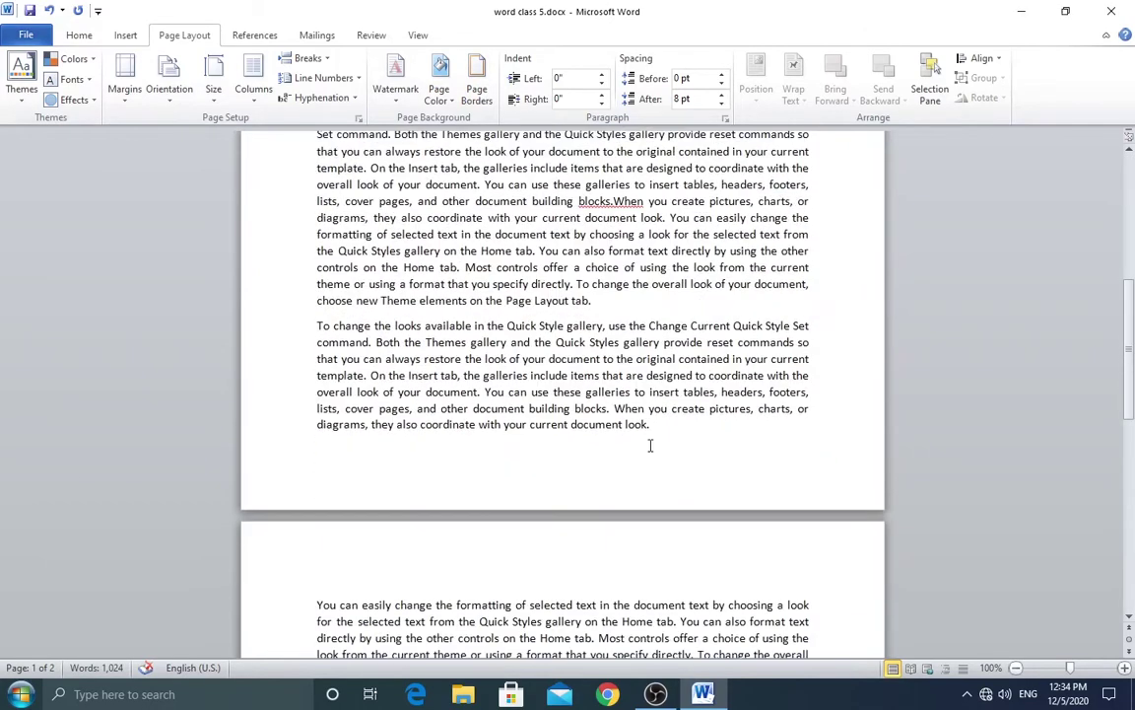
pyautogui.scroll(-6, 654, 449)
pyautogui.scroll(6, 656, 446)
pyautogui.scroll(3, 655, 447)
pyautogui.scroll(4, 656, 446)
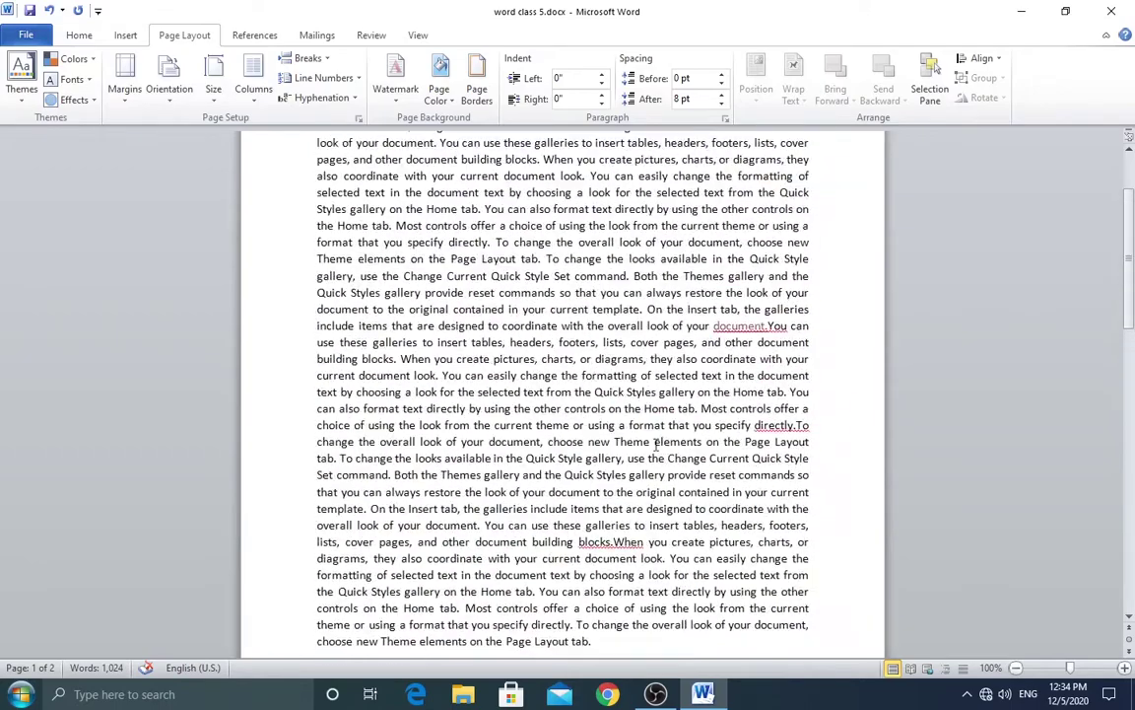
pyautogui.scroll(4, 656, 446)
pyautogui.scroll(-4, 657, 446)
pyautogui.scroll(-4, 656, 446)
pyautogui.scroll(-4, 658, 449)
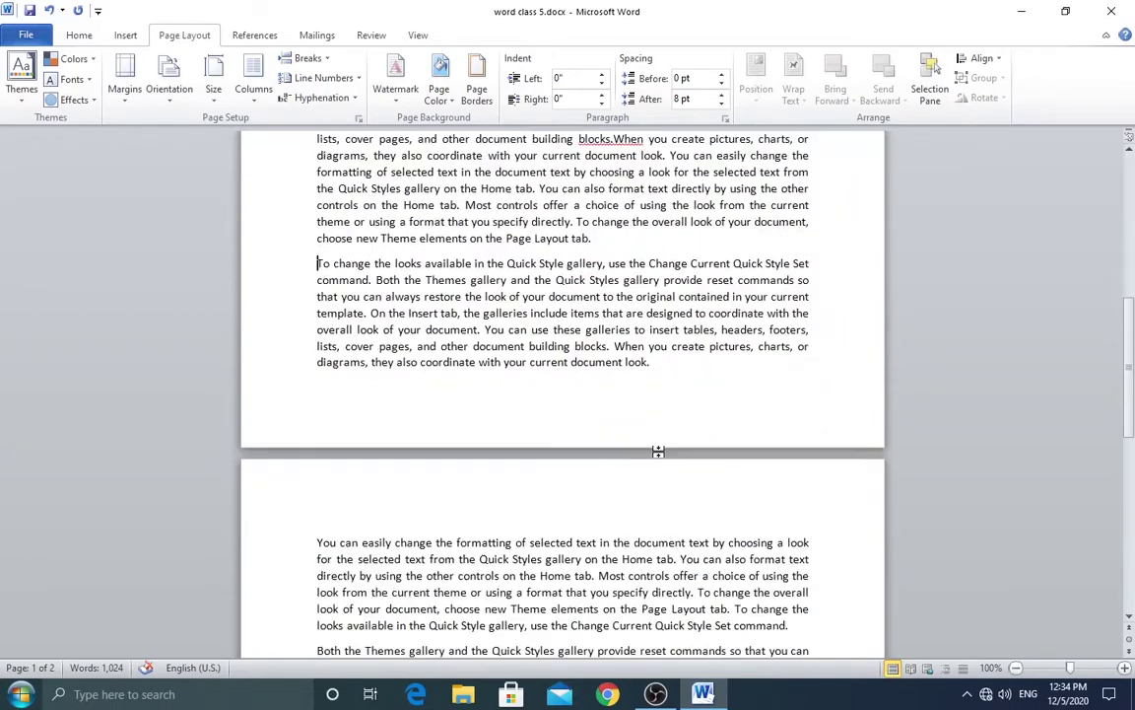
pyautogui.scroll(-6, 661, 456)
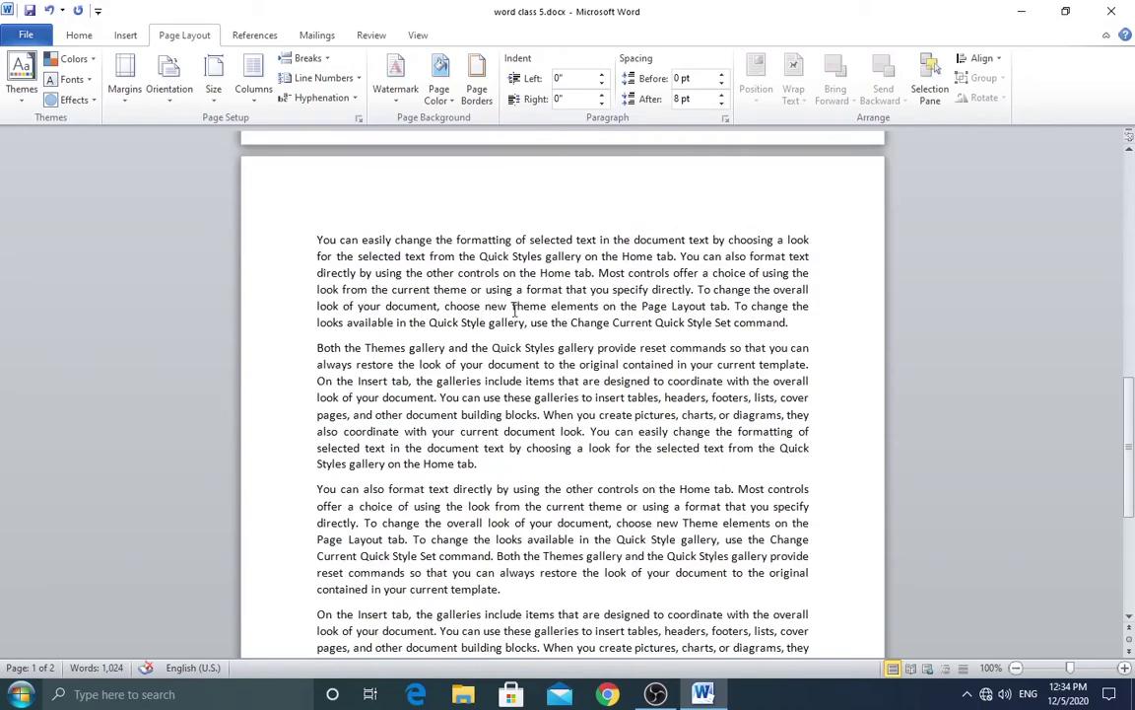
pyautogui.scroll(4, 514, 309)
pyautogui.scroll(5, 514, 310)
pyautogui.scroll(5, 515, 311)
pyautogui.scroll(-2, 516, 313)
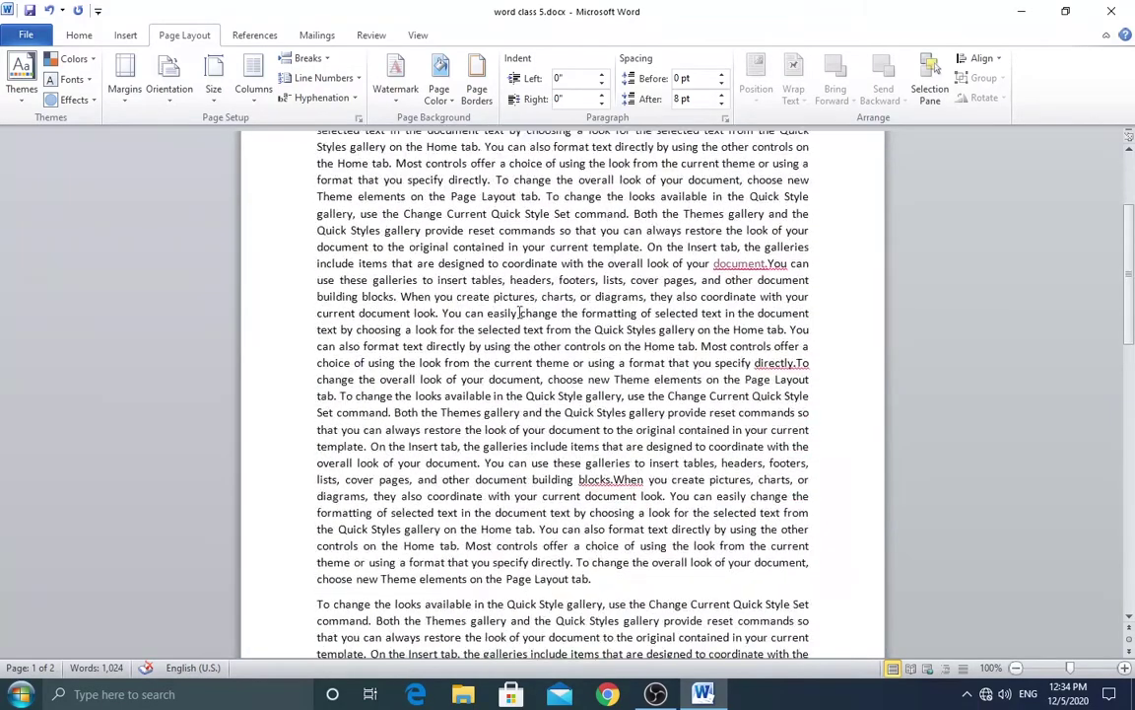
pyautogui.scroll(3, 519, 318)
pyautogui.scroll(-1, 519, 313)
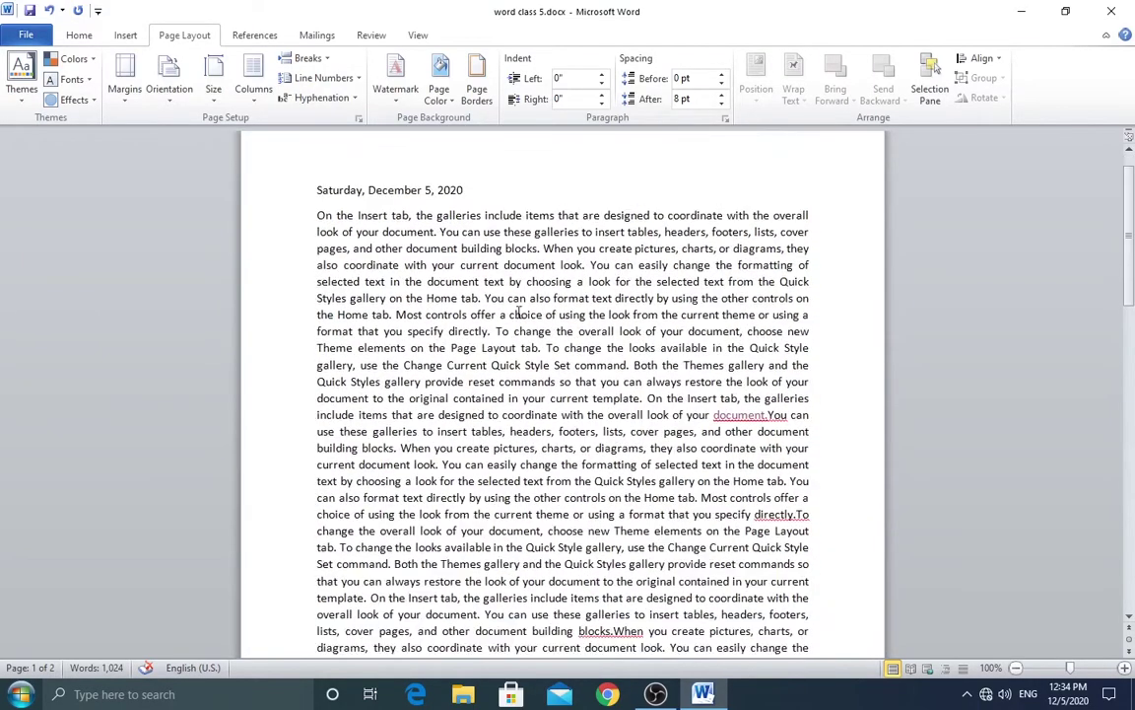
pyautogui.scroll(-4, 519, 313)
pyautogui.scroll(-4, 519, 314)
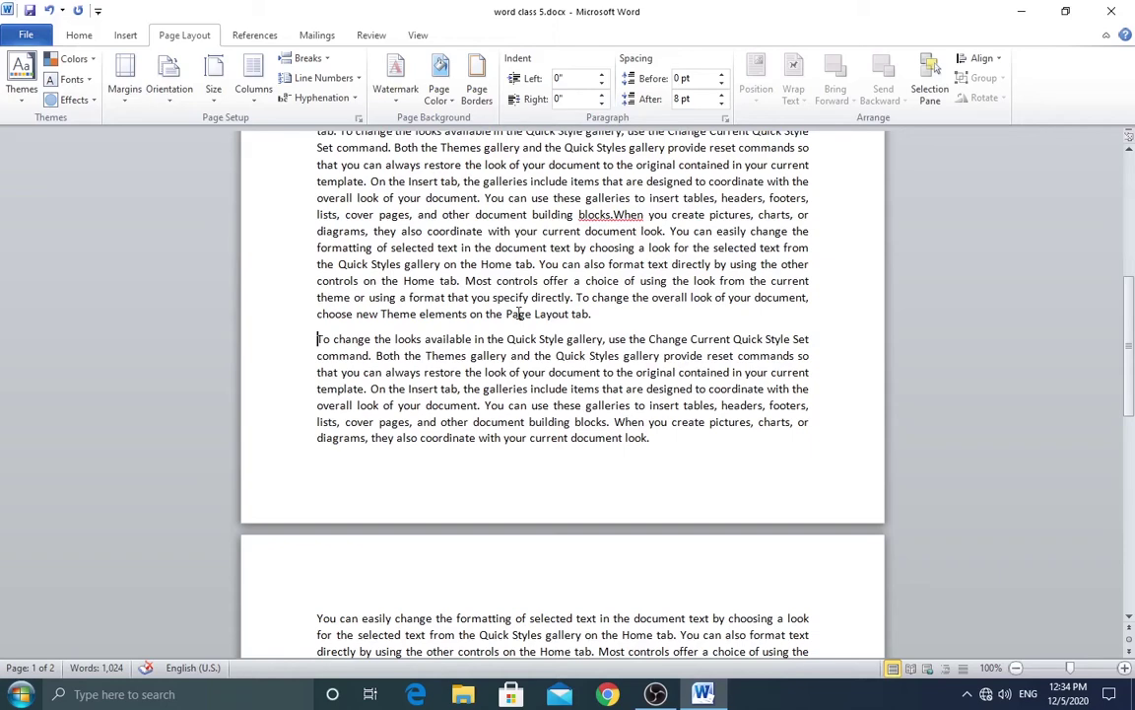
pyautogui.scroll(-1, 520, 313)
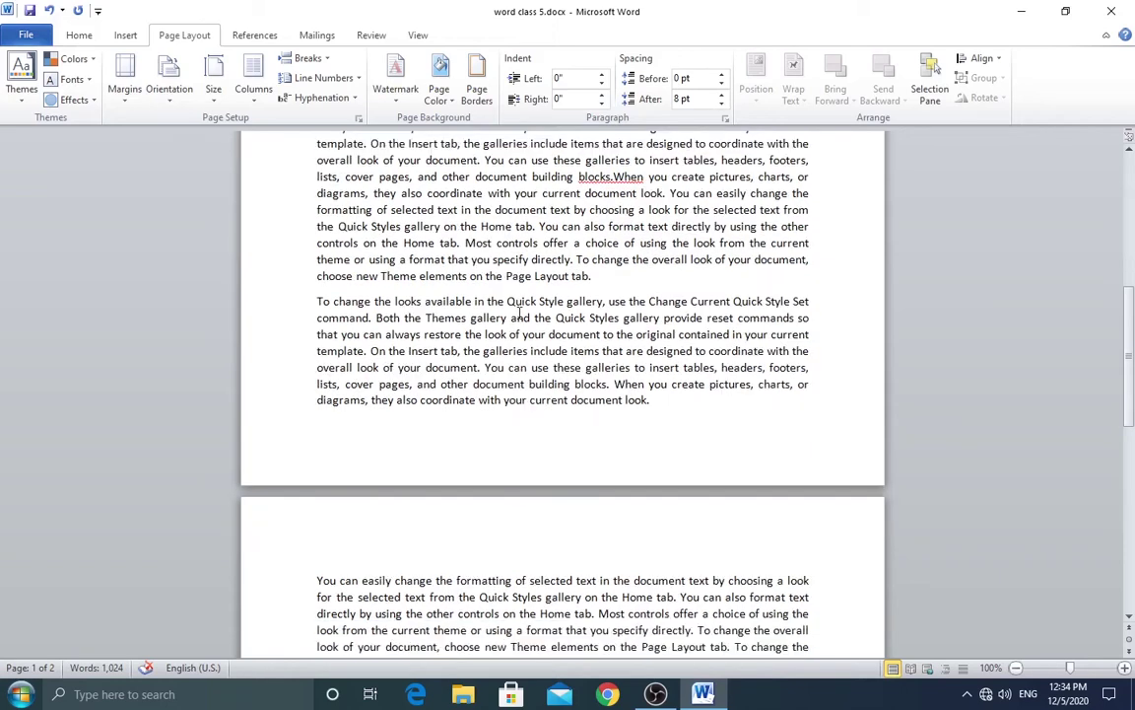
pyautogui.scroll(-5, 527, 324)
pyautogui.scroll(-5, 541, 347)
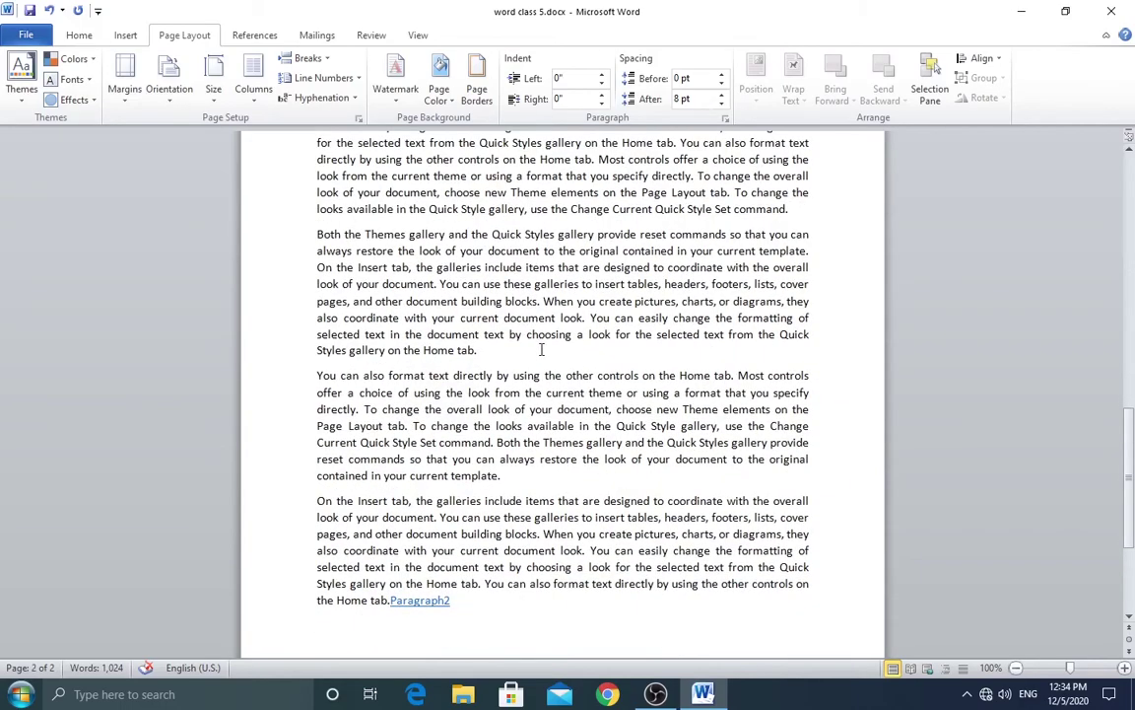
pyautogui.scroll(5, 541, 348)
pyautogui.scroll(2, 541, 347)
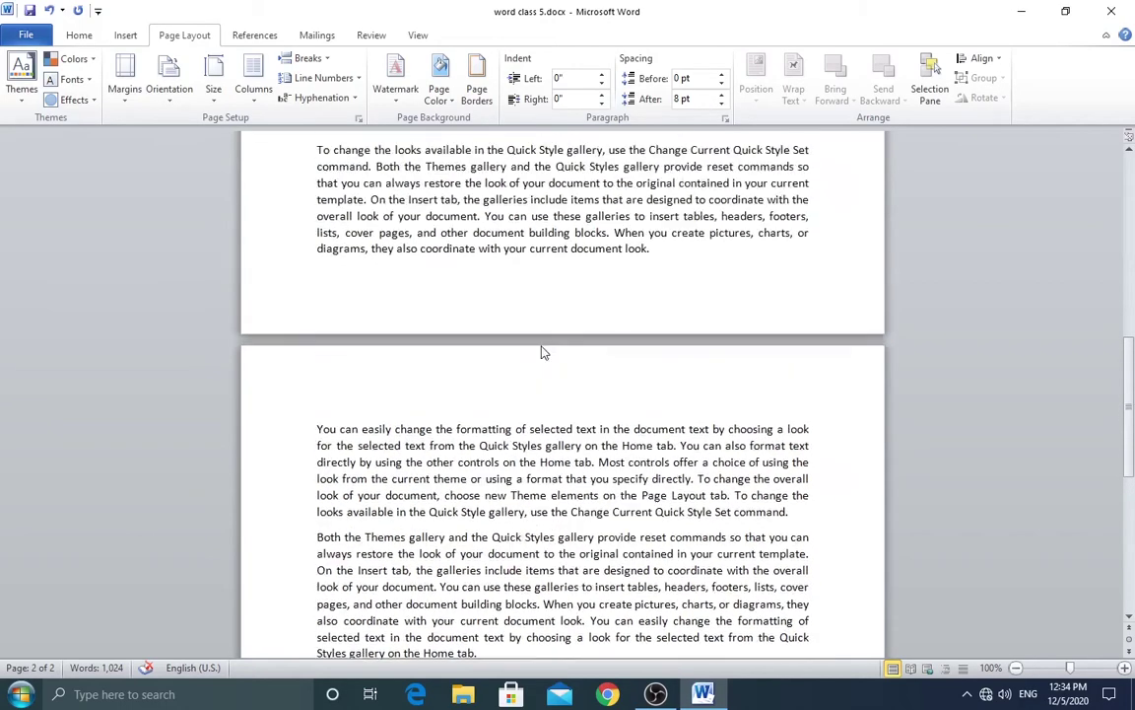
pyautogui.scroll(-3, 542, 344)
pyautogui.scroll(-6, 543, 344)
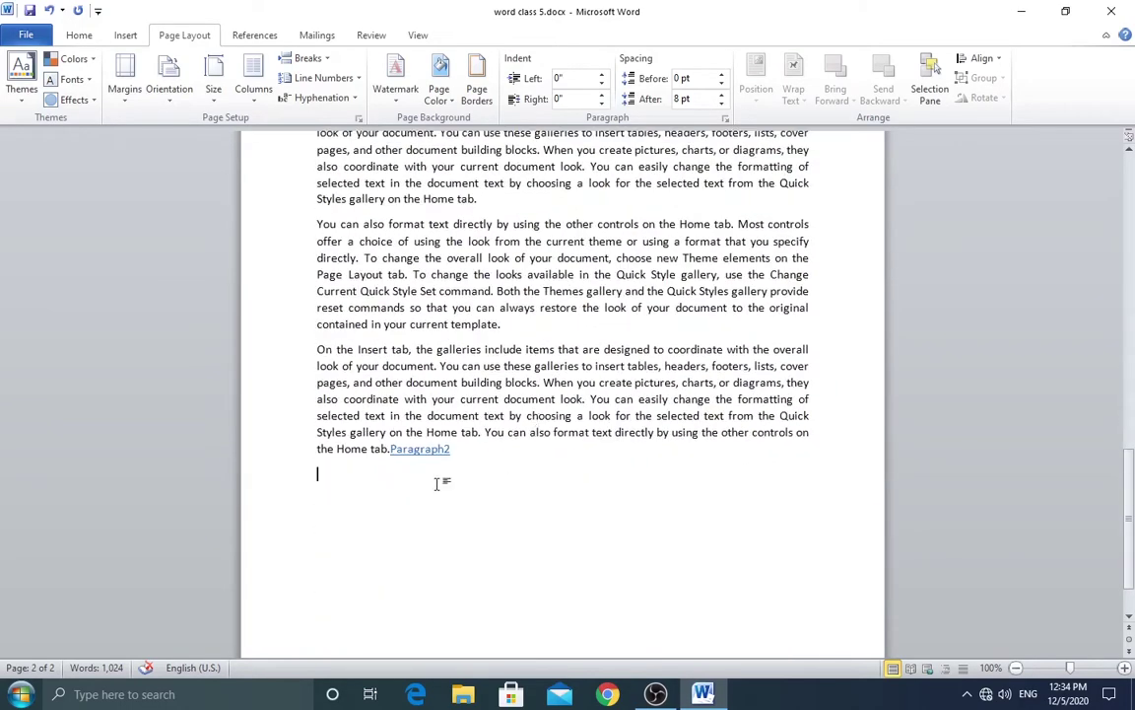
# Enter =rand(10,5) on the last line to generate sample paragraphs, reaching four pages
pyautogui.write('=')
pyautogui.write('ran')
pyautogui.press('BackSpace')
pyautogui.press('BackSpace')
pyautogui.press('BackSpace')
pyautogui.write('ra')
pyautogui.write('nd(')
pyautogui.write('10')
pyautogui.write(',5)')
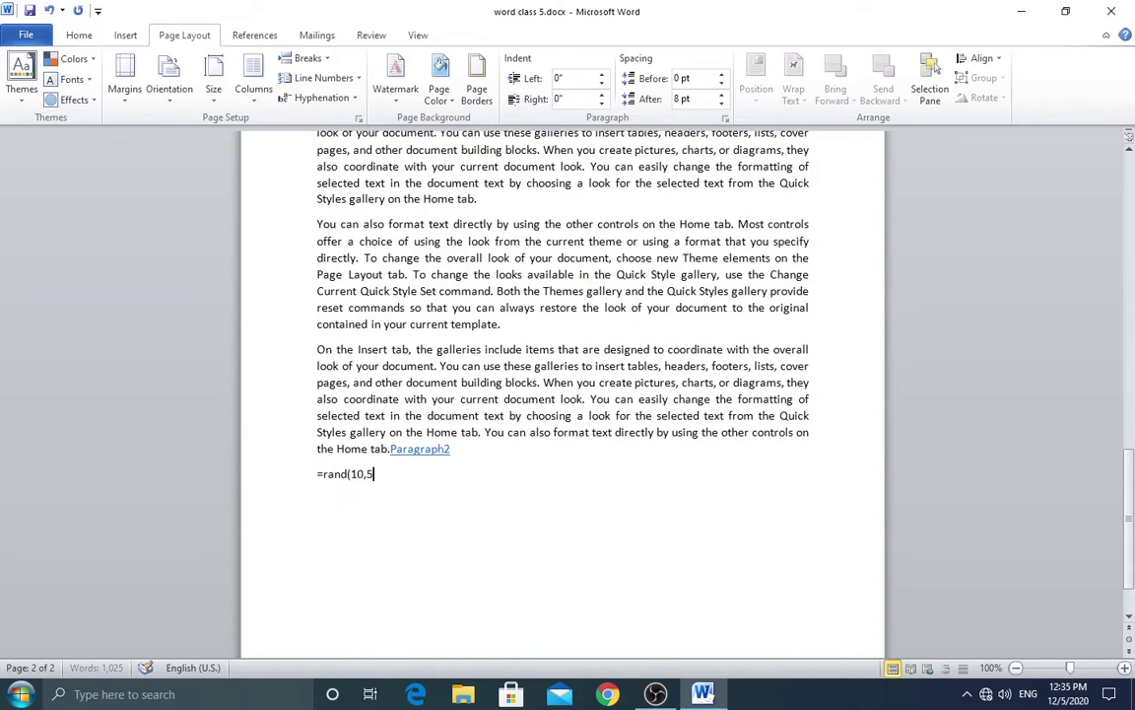
pyautogui.press('Return')
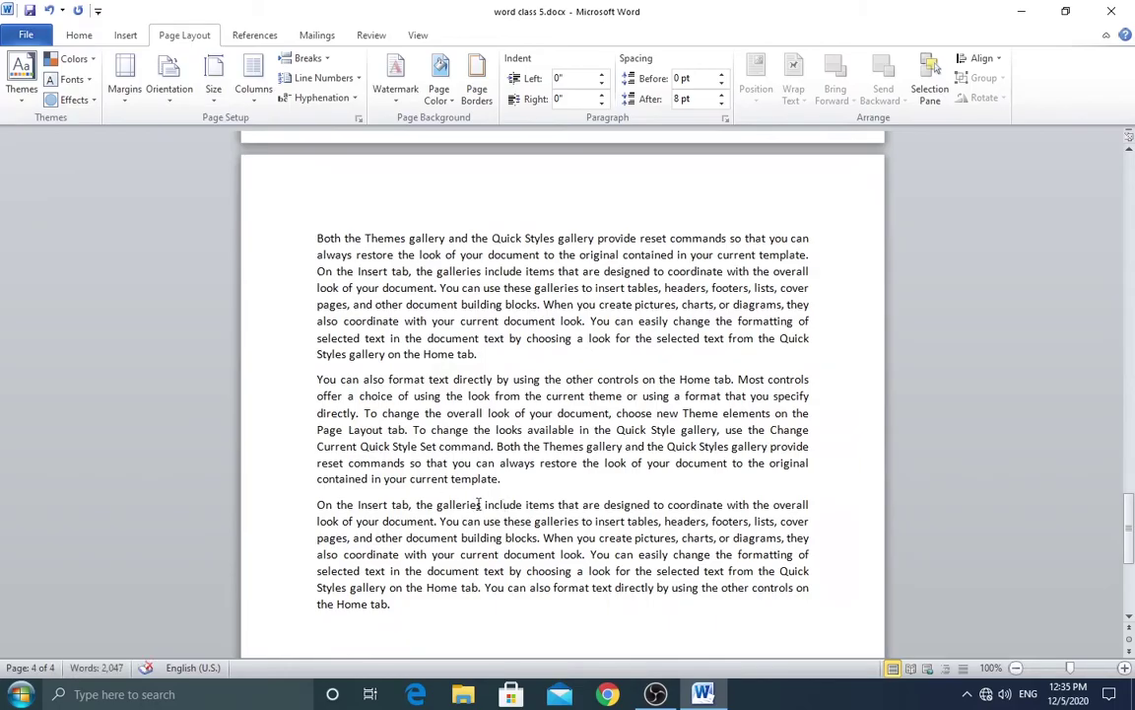
pyautogui.moveTo(1131, 530); pyautogui.dragTo(1131, 167)
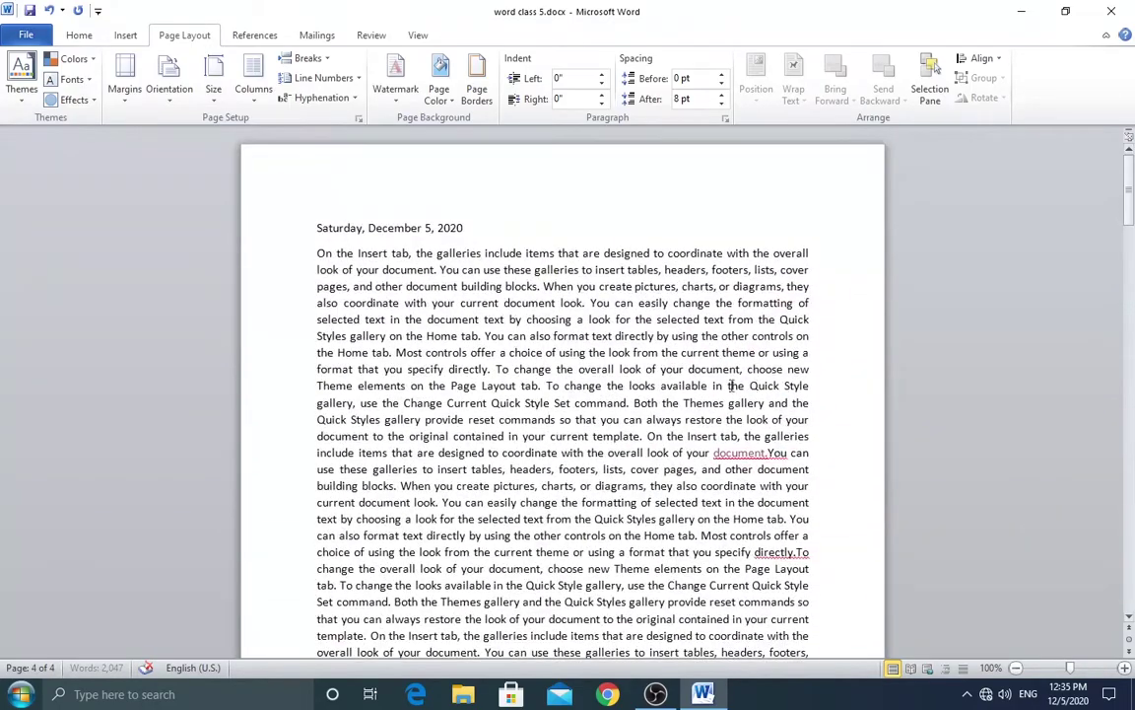
pyautogui.scroll(-2, 645, 352)
pyautogui.scroll(-1, 645, 352)
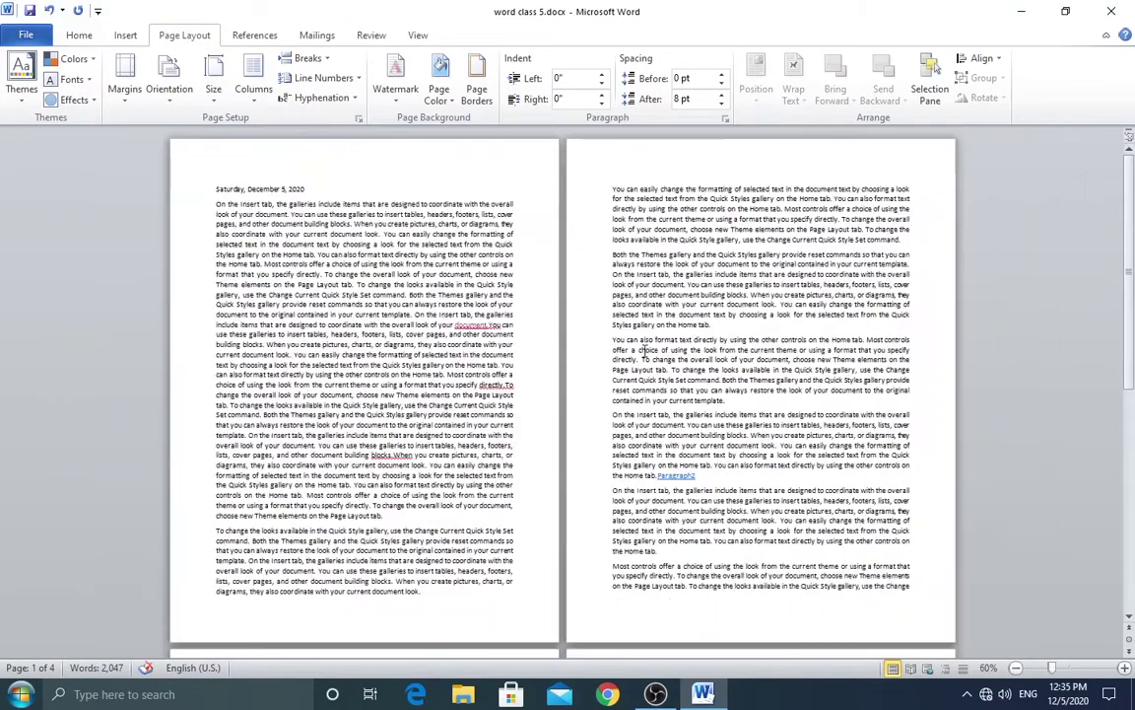
pyautogui.scroll(-3, 646, 352)
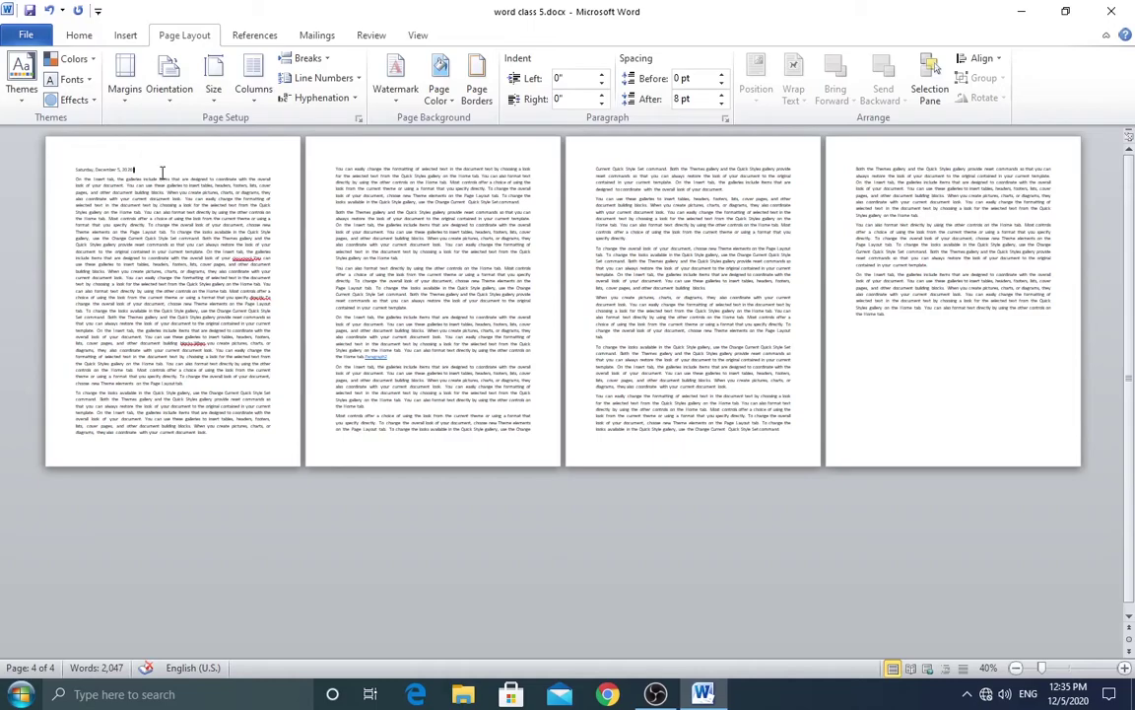
pyautogui.click(148, 166)
pyautogui.keyDown('ctrl'); pyautogui.scroll(7, 187, 308); pyautogui.keyUp('ctrl')
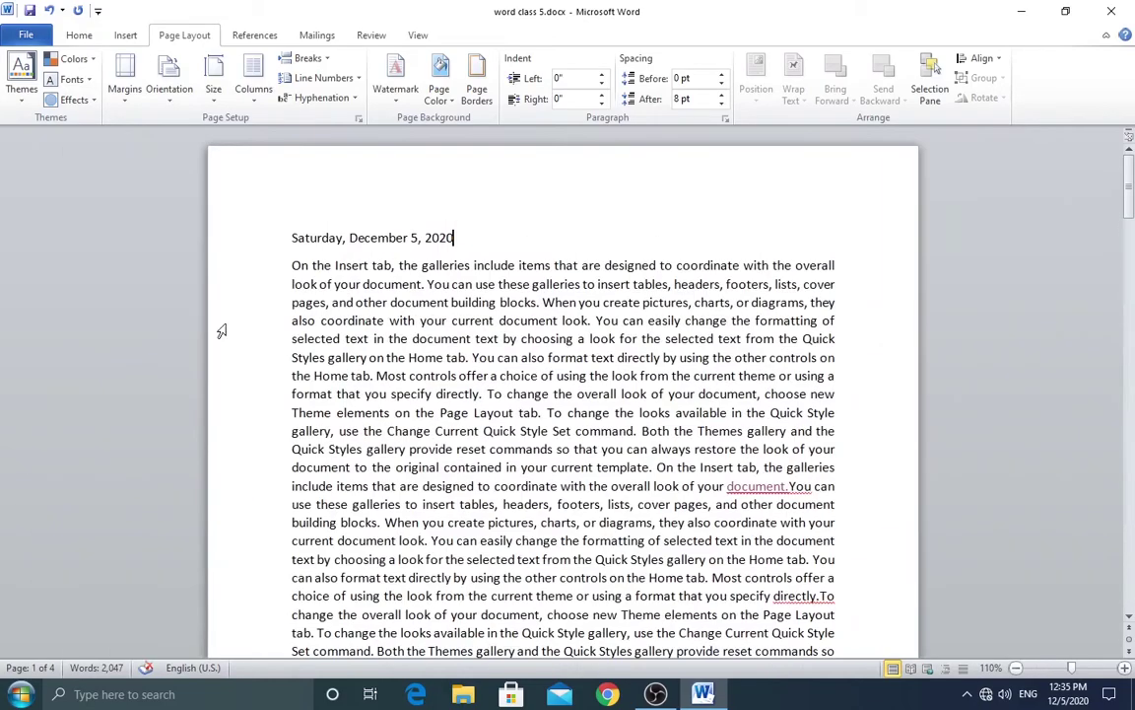
pyautogui.scroll(-5, 578, 412)
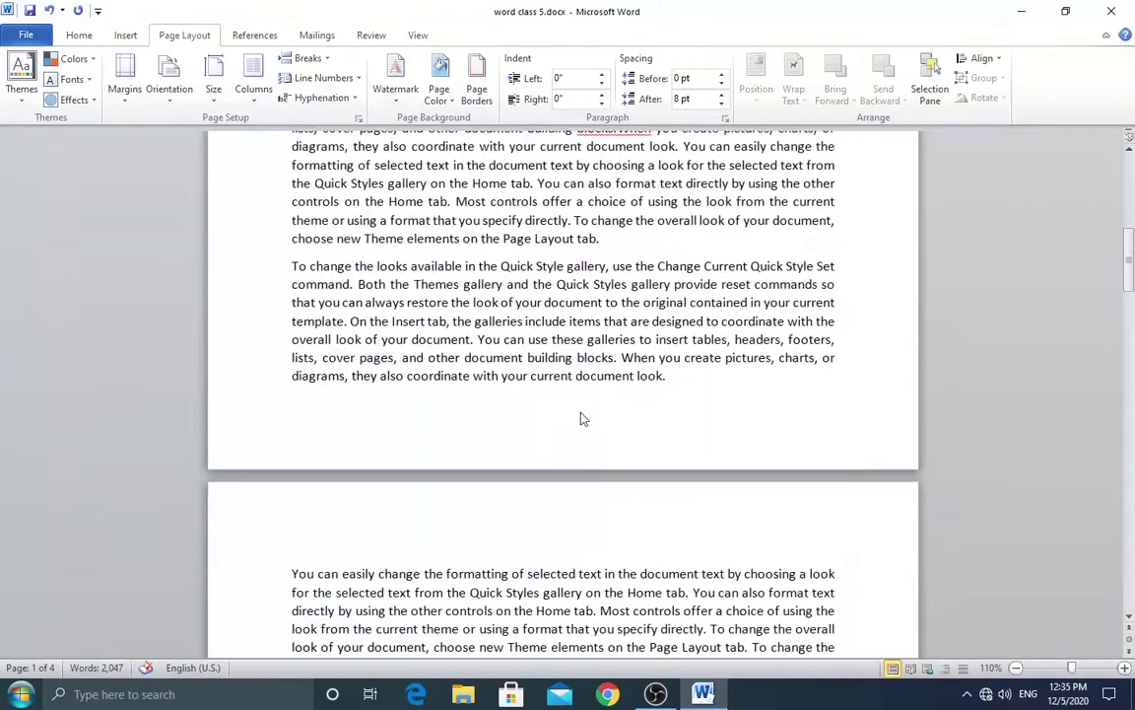
pyautogui.click(670, 388)
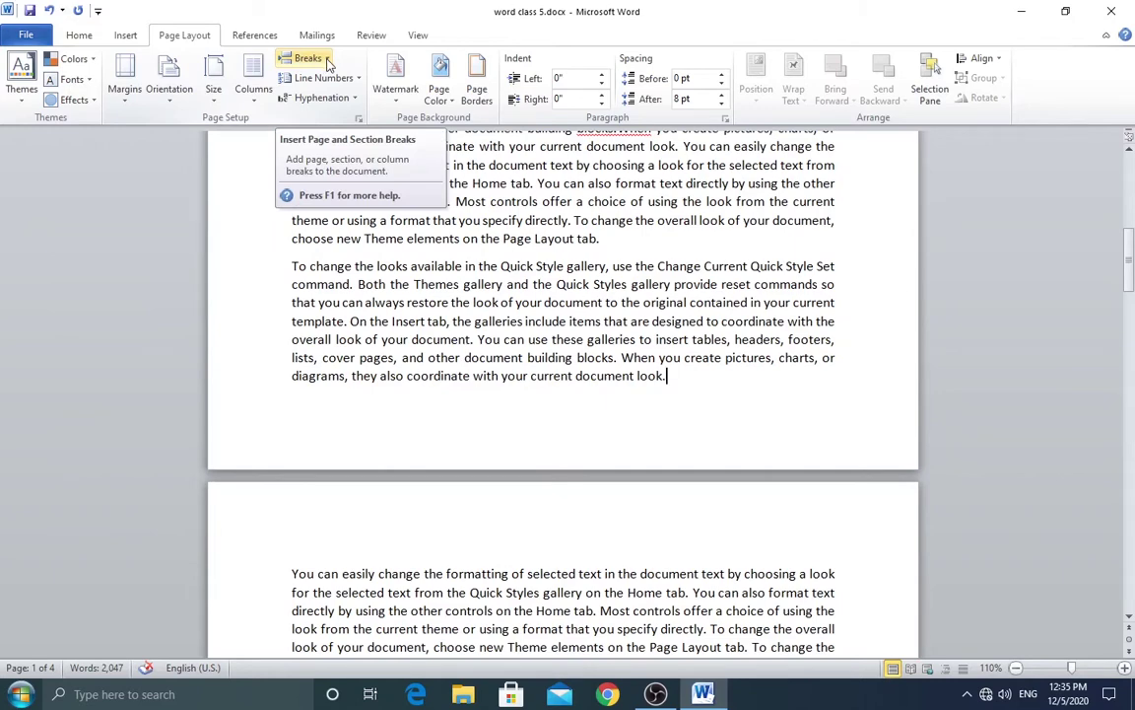
# Add a Continuous section break from the Breaks menu at the end of page one
pyautogui.click(329, 64)
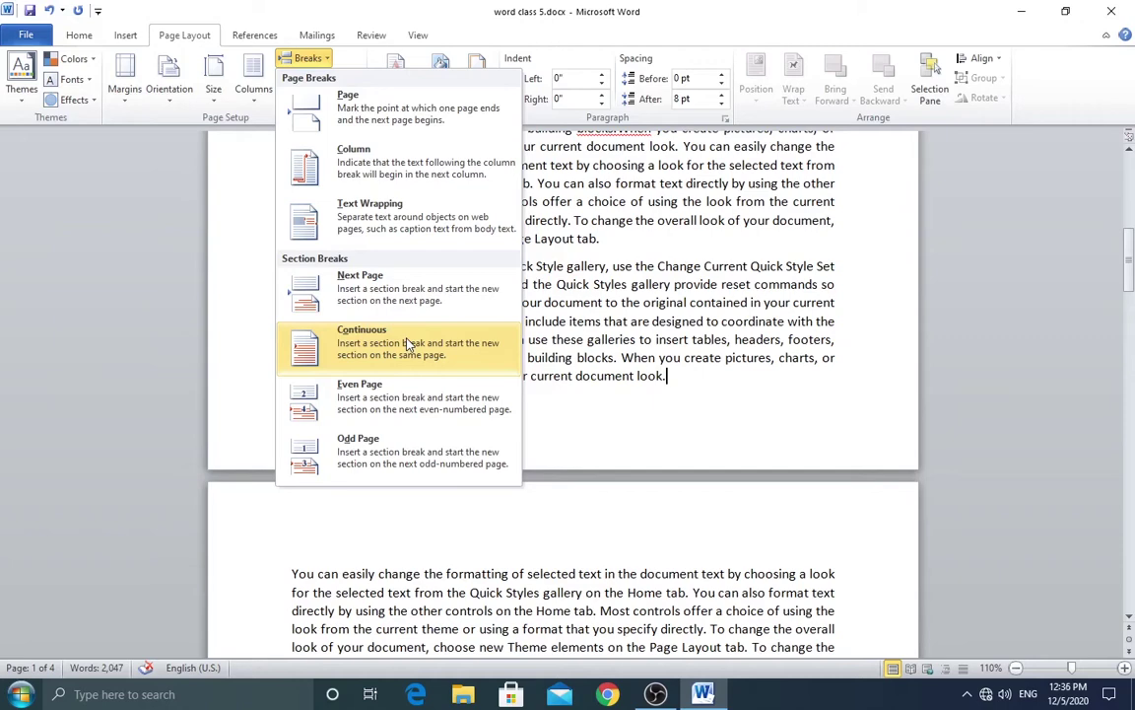
pyautogui.click(406, 344)
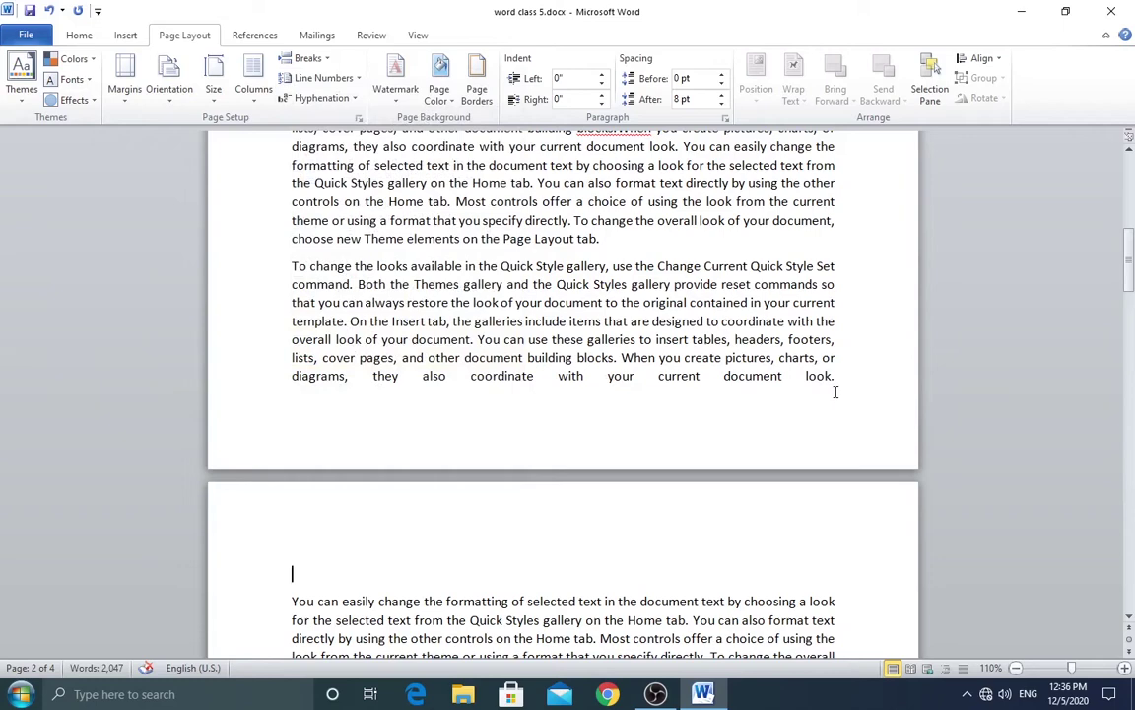
# Show and hide ¶ marks, then delete at the stretched line's end so it spaces normally
pyautogui.click(73, 36)
pyautogui.click(601, 65)
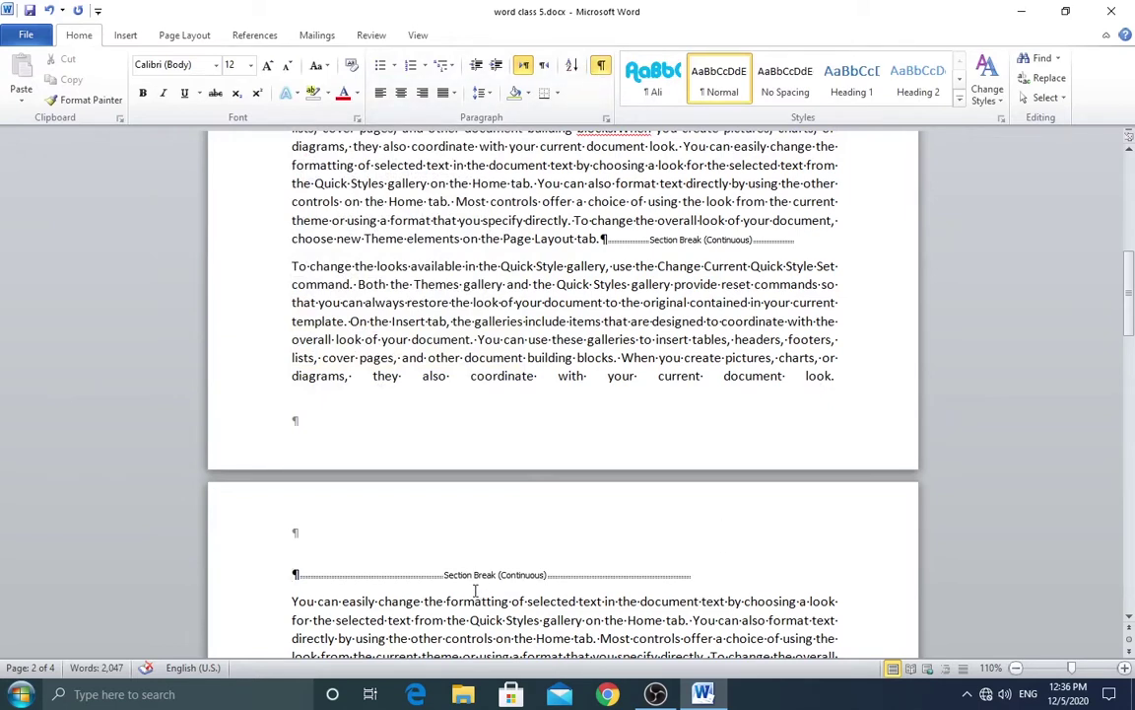
pyautogui.click(601, 65)
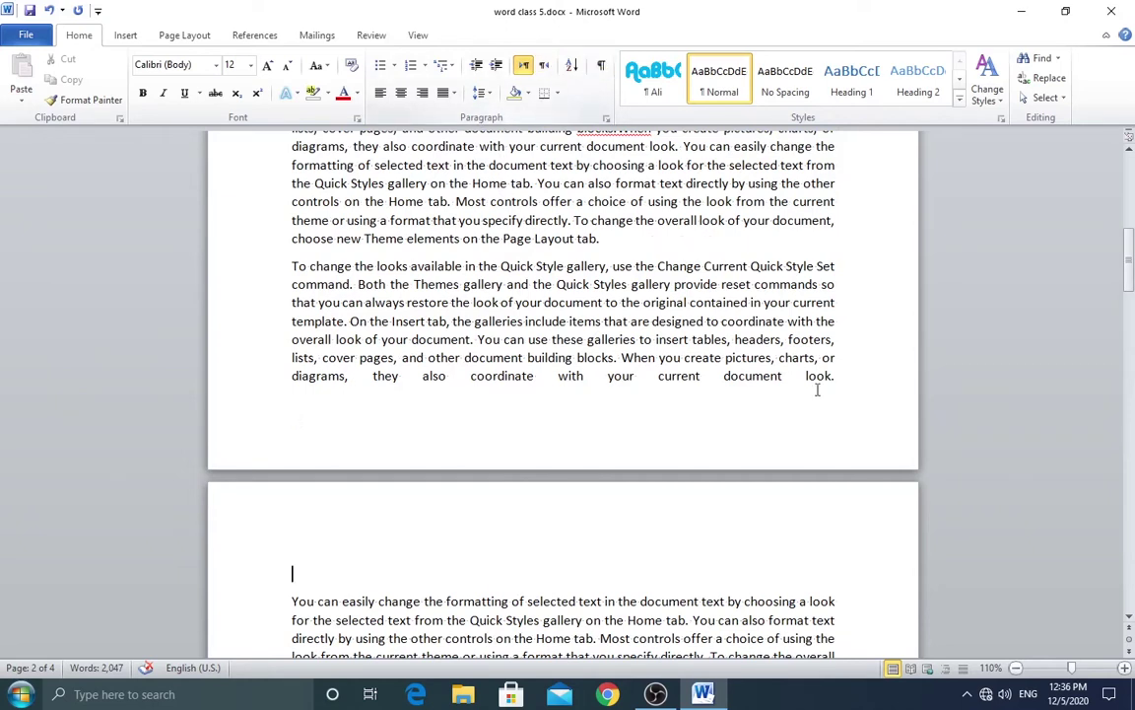
pyautogui.click(836, 376)
pyautogui.press('Delete')
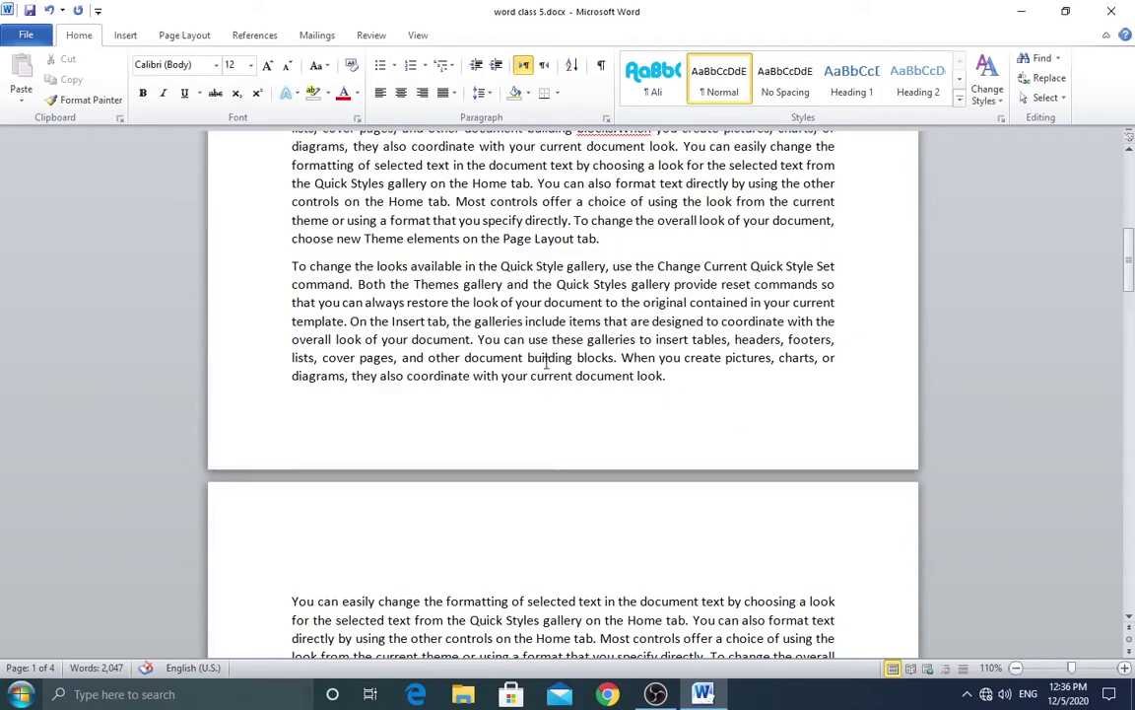
# Place the cursor after 'overall' on page three and open the Breaks menu
pyautogui.scroll(-4, 547, 363)
pyautogui.scroll(-3, 552, 366)
pyautogui.scroll(-2, 568, 376)
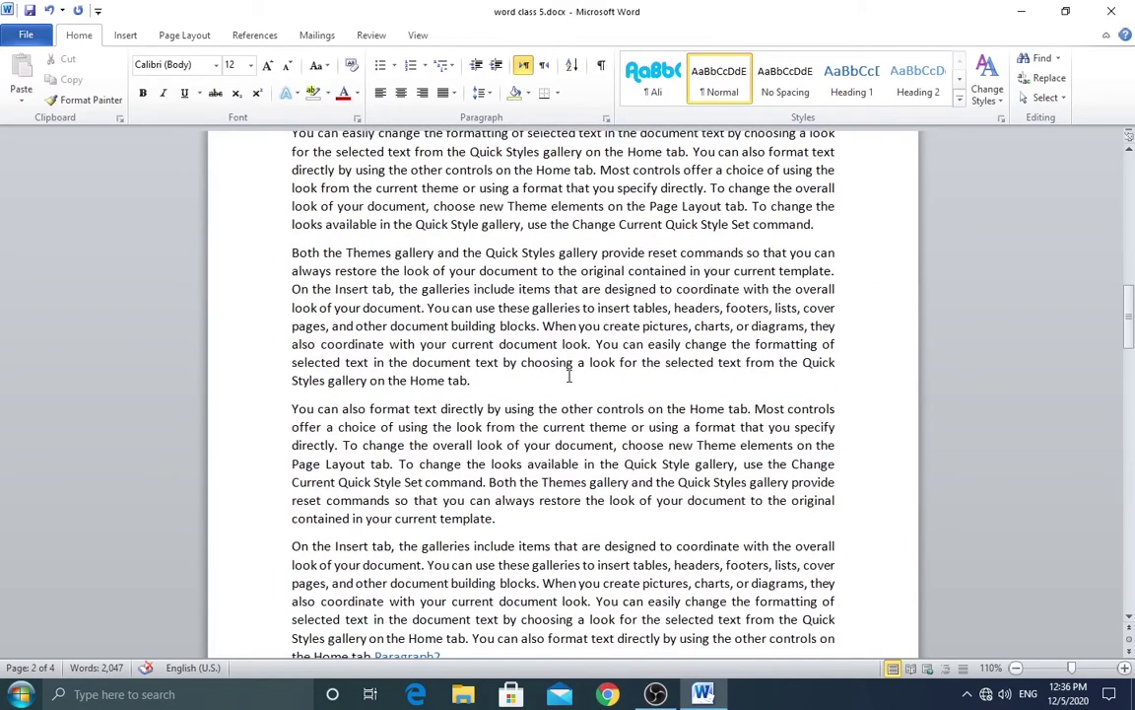
pyautogui.scroll(-3, 569, 376)
pyautogui.scroll(-7, 570, 375)
pyautogui.scroll(-3, 572, 375)
pyautogui.scroll(-4, 574, 375)
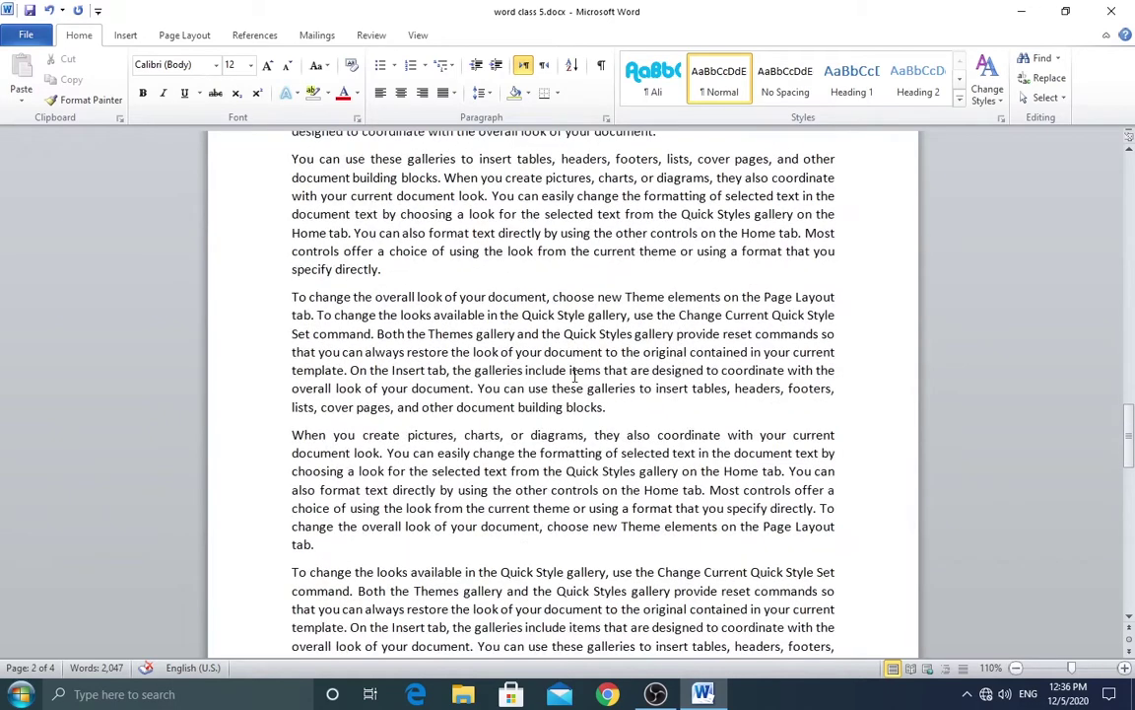
pyautogui.scroll(-5, 575, 375)
pyautogui.scroll(-2, 577, 376)
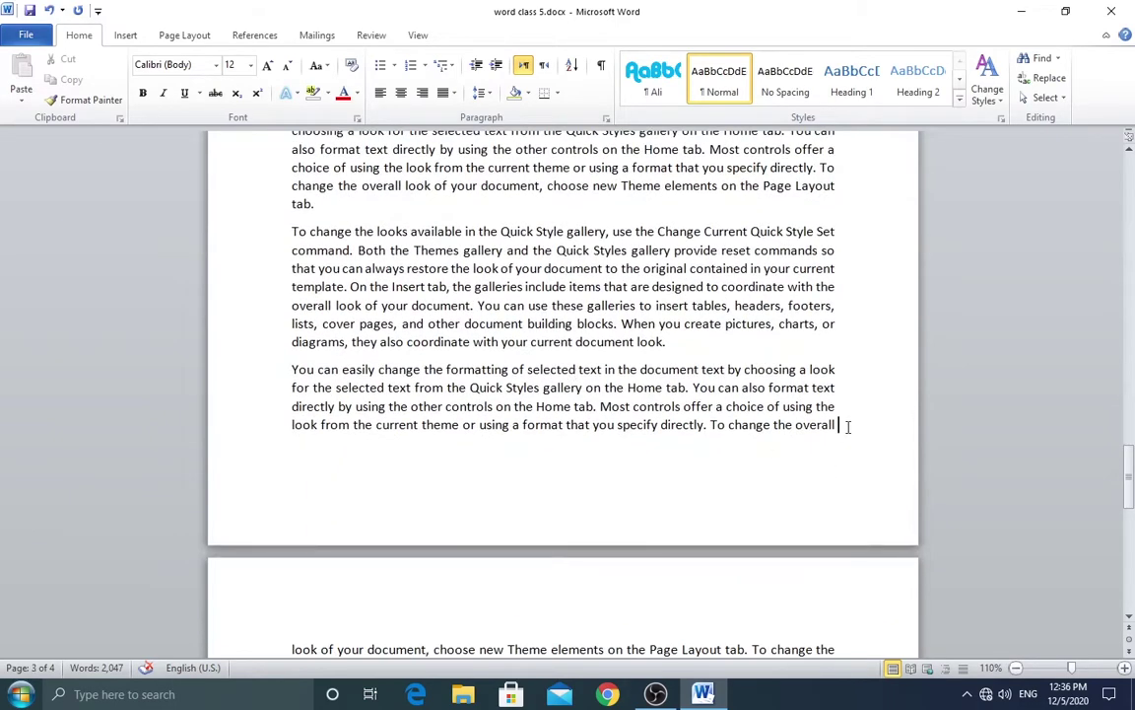
pyautogui.click(836, 425)
pyautogui.click(184, 38)
pyautogui.click(314, 60)
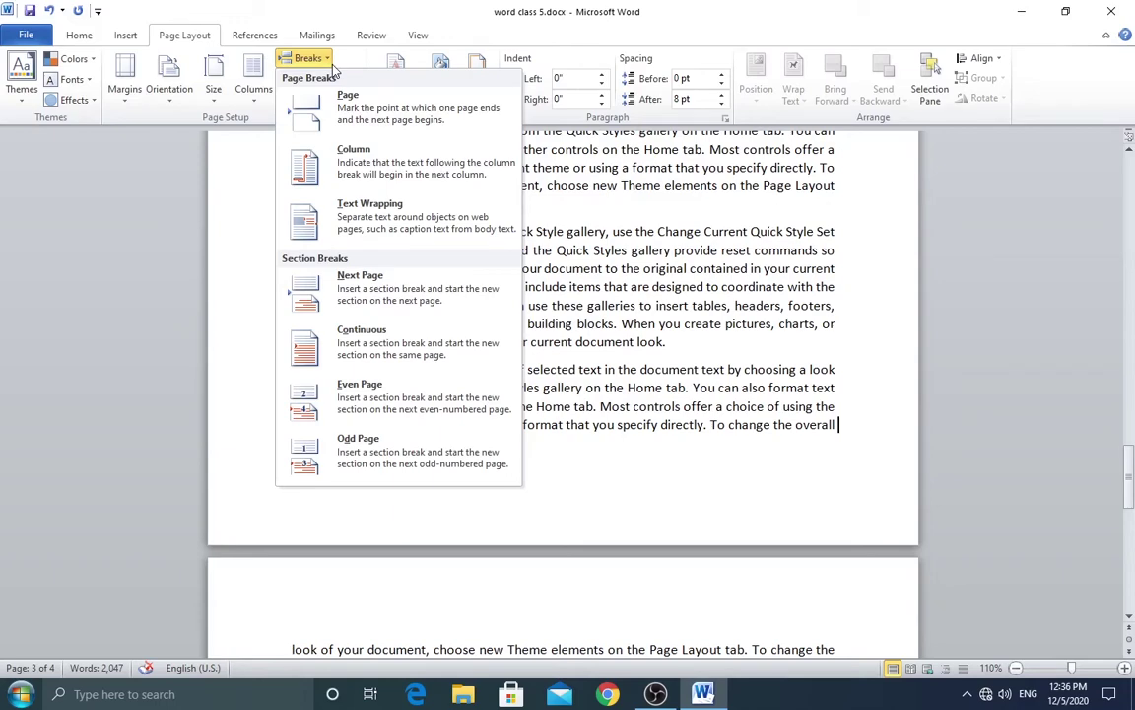
# Insert a continuous section break after 'overall' and view it with formatting marks shown
pyautogui.click(391, 357)
pyautogui.scroll(-1, 429, 340)
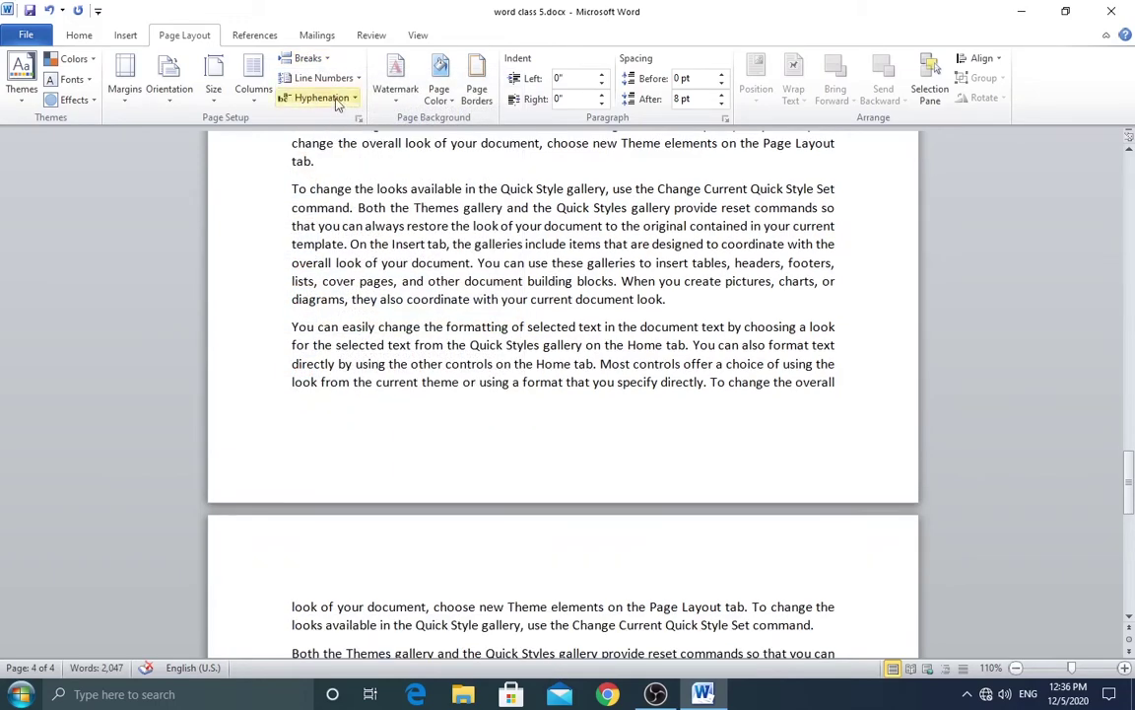
pyautogui.click(78, 37)
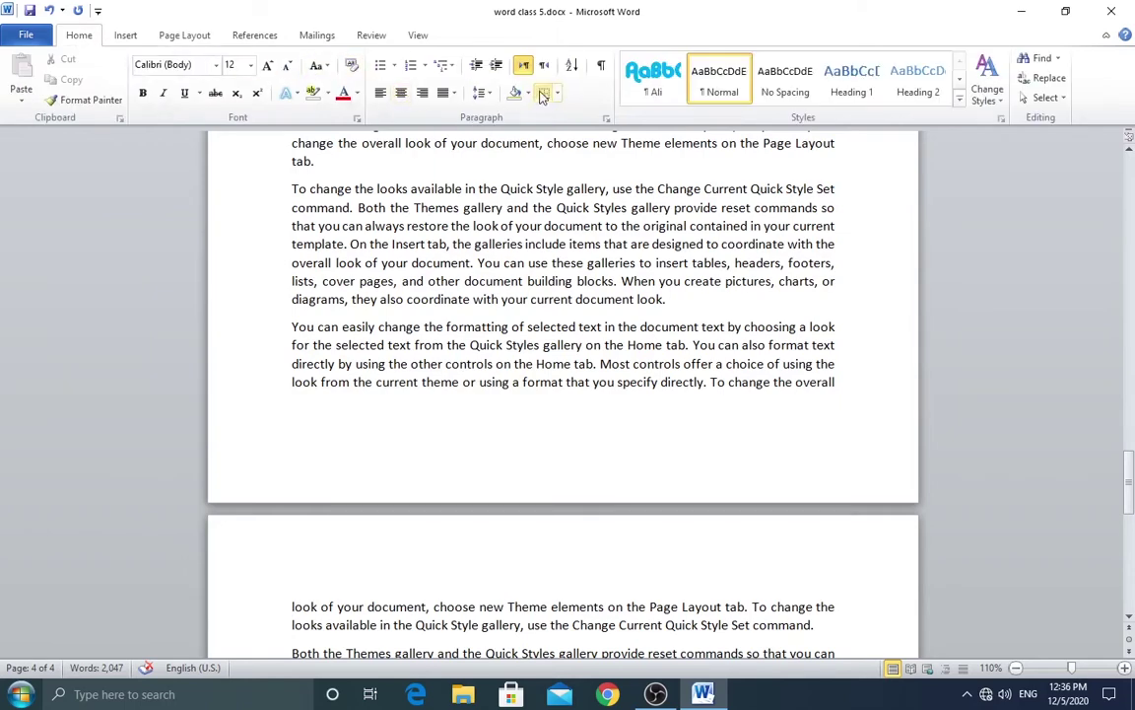
pyautogui.click(601, 67)
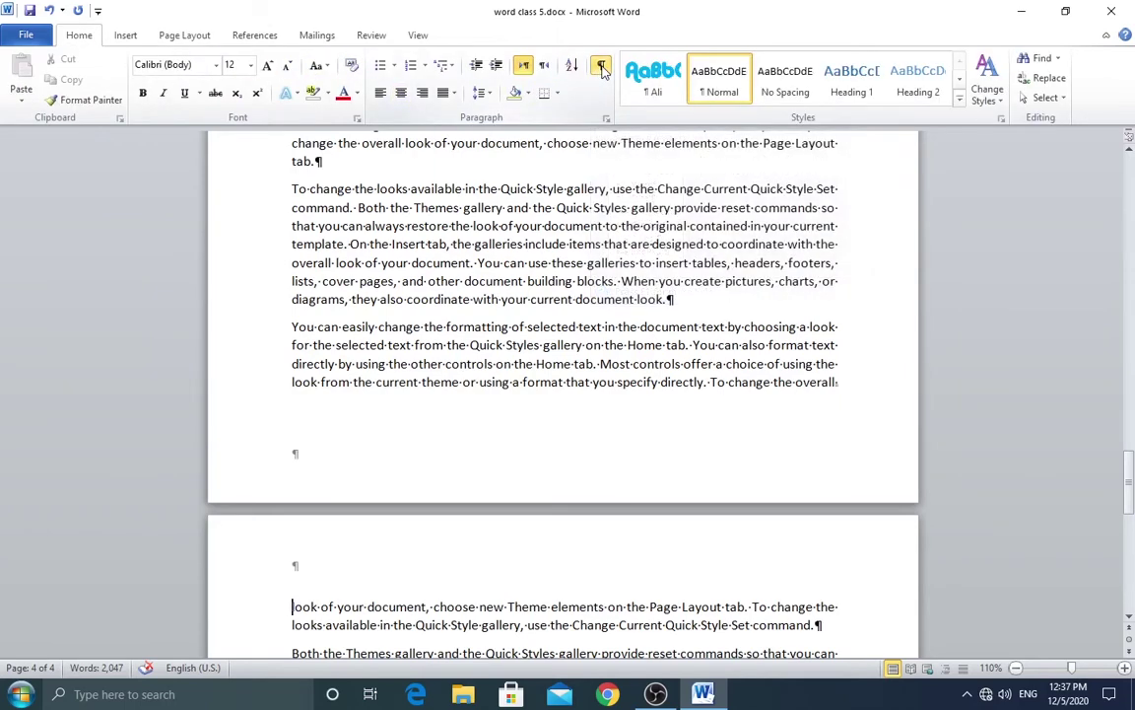
pyautogui.scroll(-1, 627, 150)
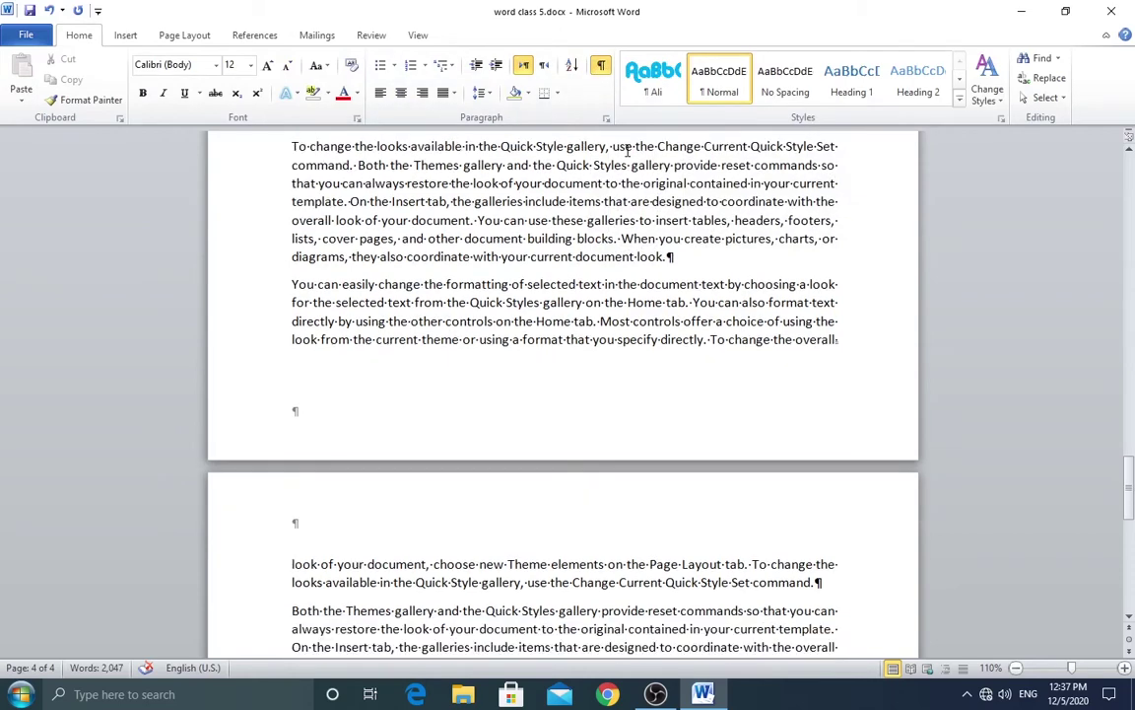
pyautogui.scroll(-2, 757, 352)
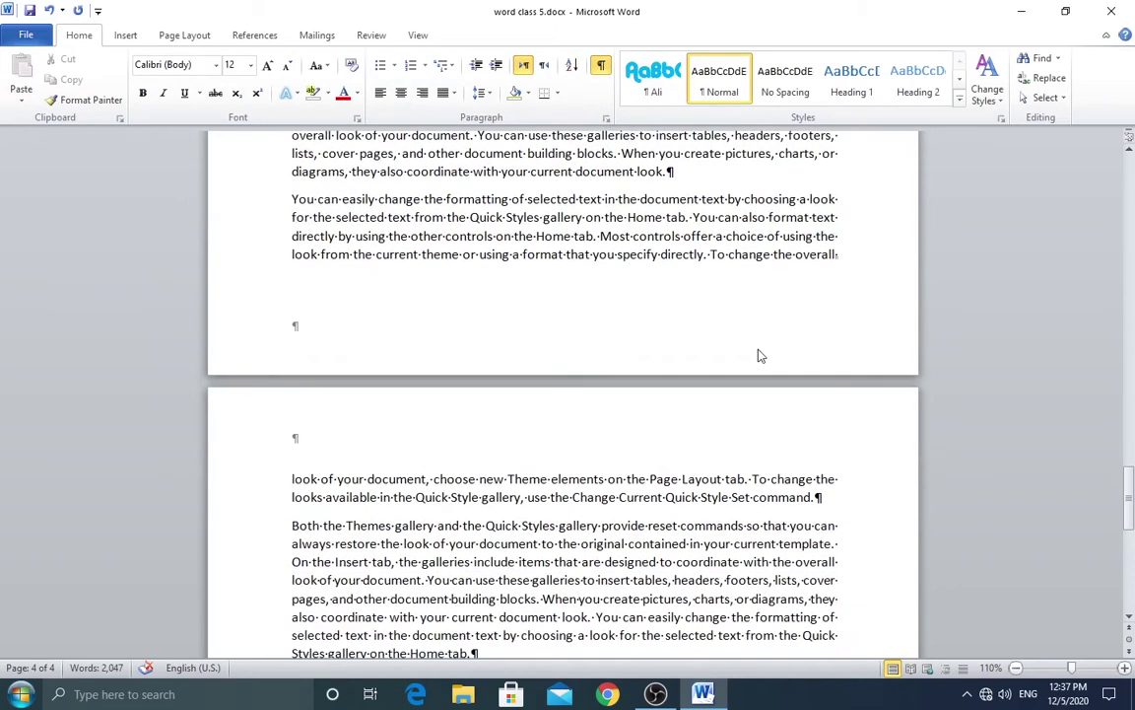
pyautogui.scroll(-1, 758, 352)
# Hide the formatting marks again and return to the top of the document
pyautogui.click(602, 69)
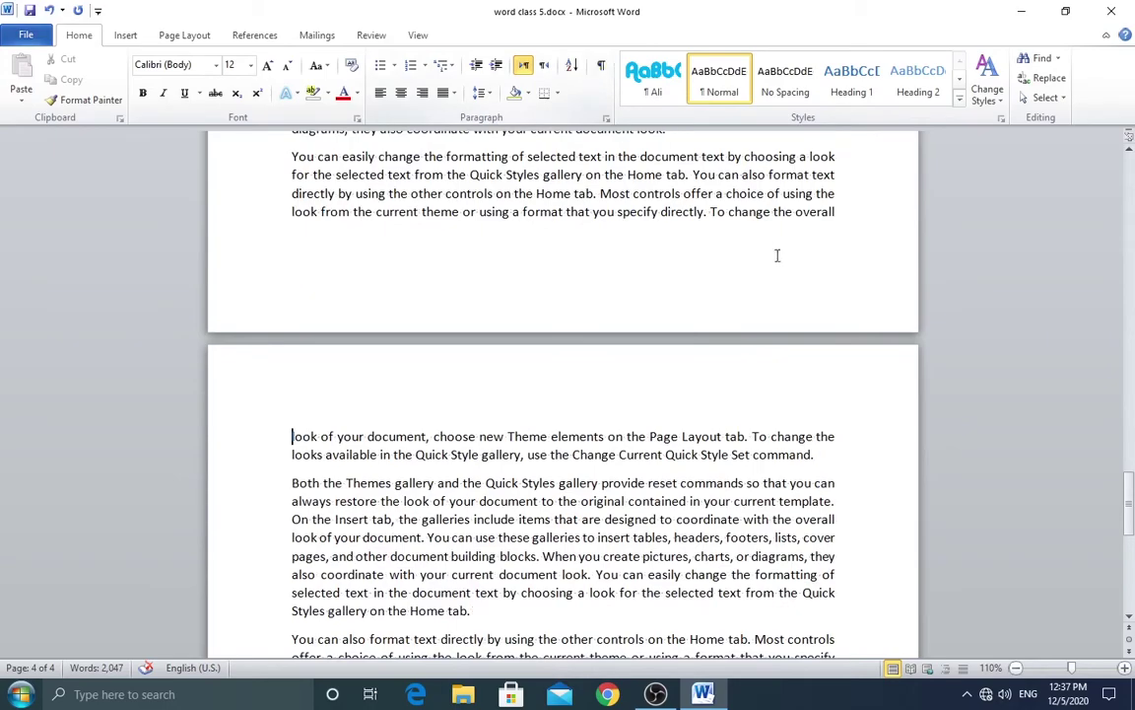
pyautogui.scroll(7, 594, 247)
pyautogui.scroll(5, 594, 246)
pyautogui.scroll(7, 592, 247)
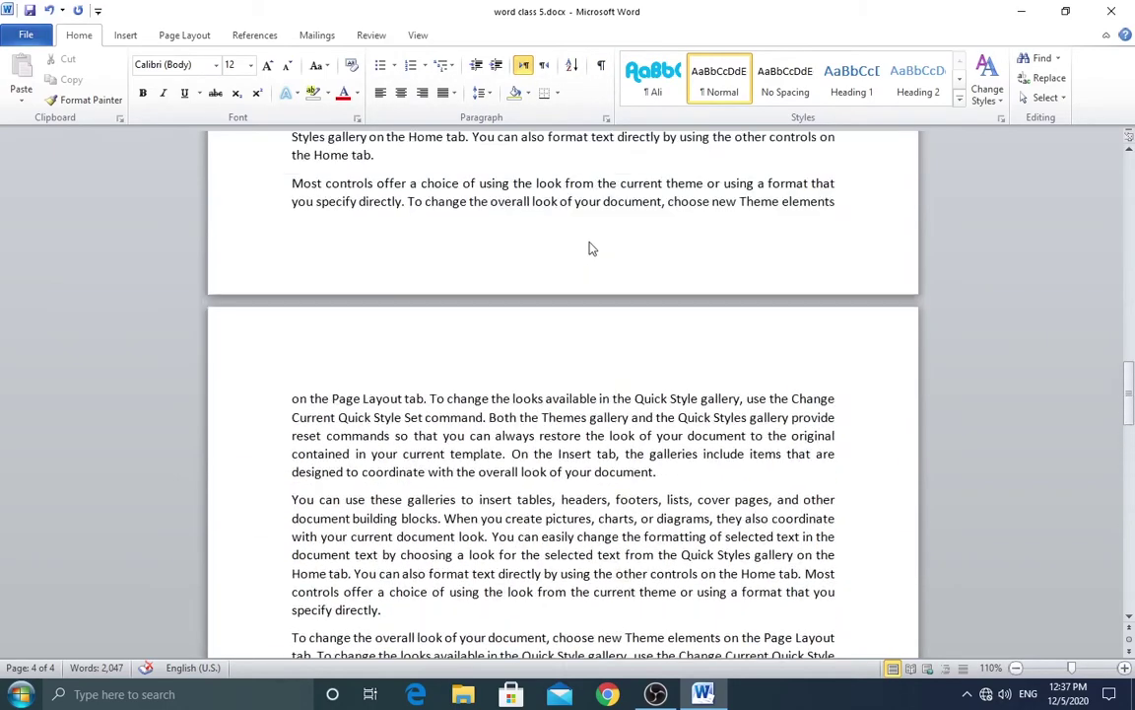
pyautogui.scroll(7, 592, 247)
pyautogui.scroll(7, 592, 246)
pyautogui.scroll(7, 590, 241)
pyautogui.scroll(7, 591, 242)
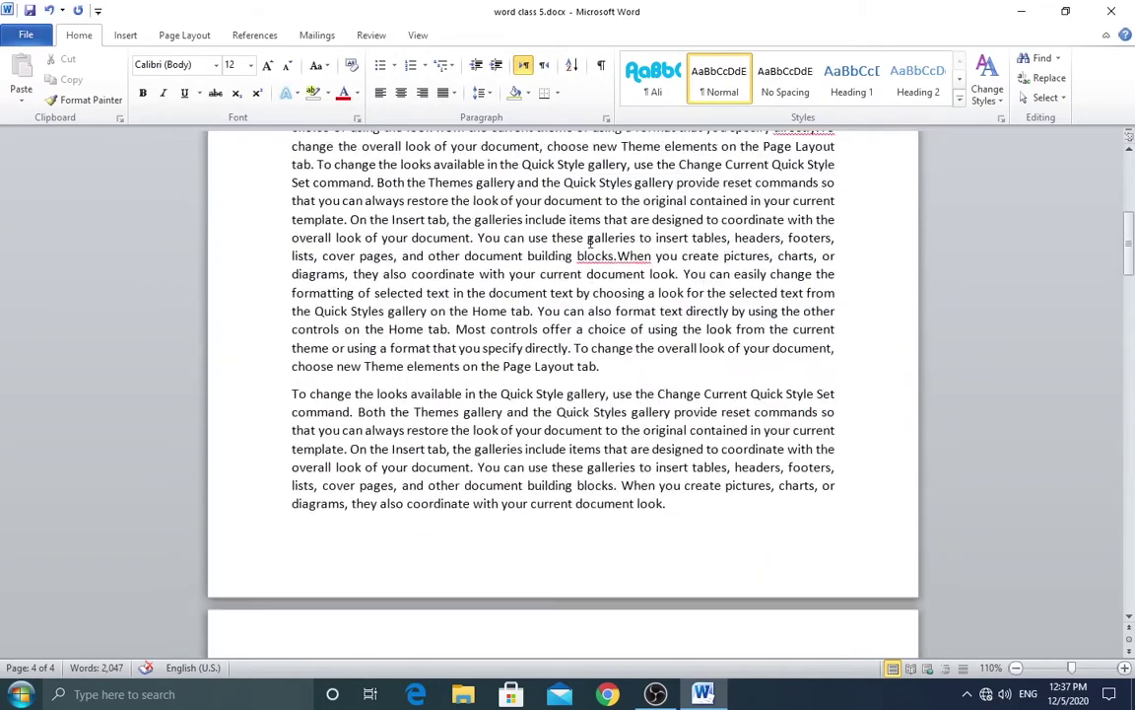
pyautogui.scroll(7, 591, 241)
pyautogui.scroll(7, 394, 212)
pyautogui.scroll(7, 245, 182)
# In Page Setup's Margins tab, choose Landscape orientation with Apply to set to This section
pyautogui.click(184, 35)
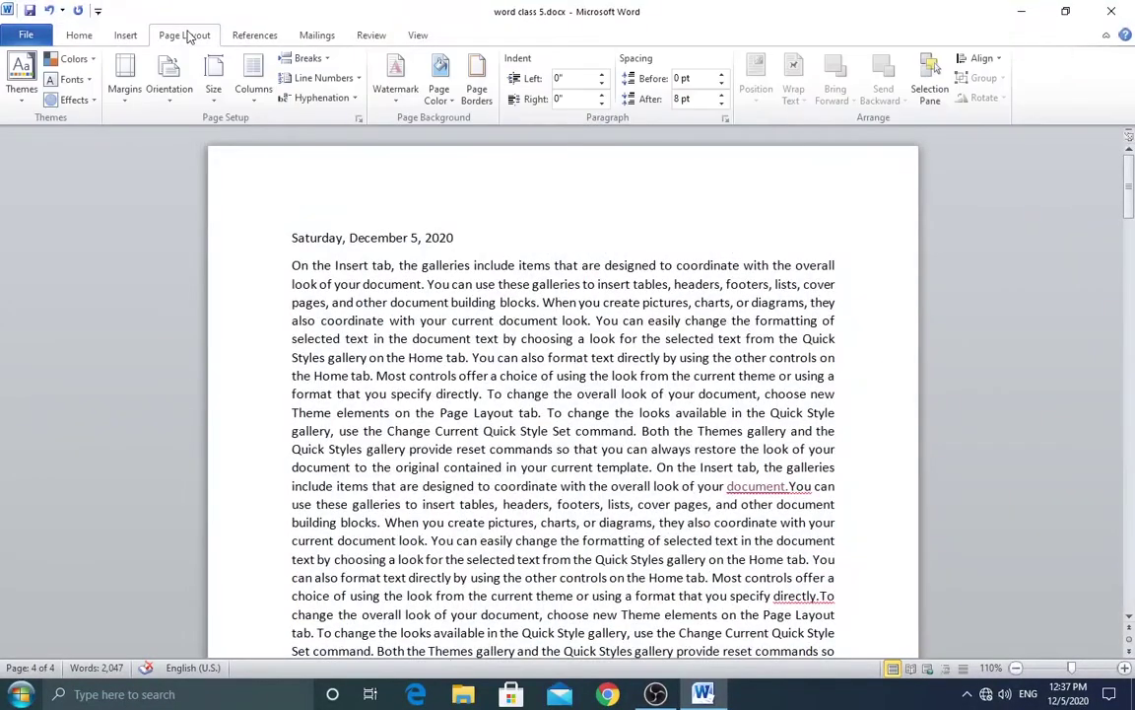
pyautogui.click(213, 78)
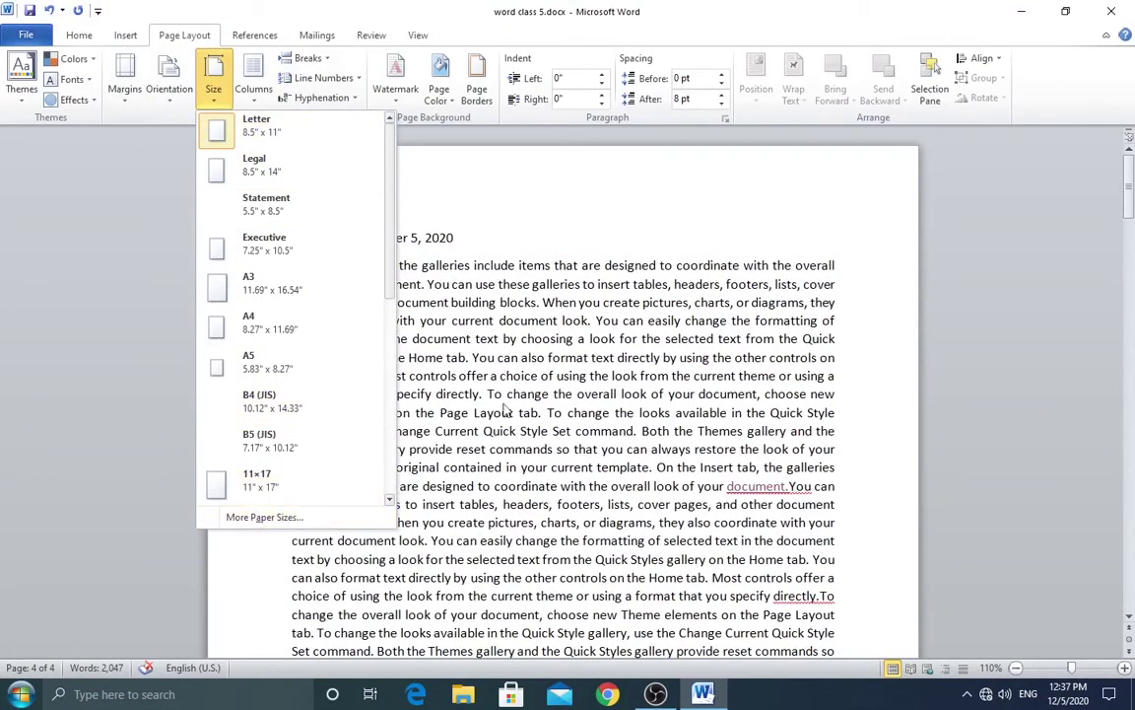
pyautogui.click(589, 431)
pyautogui.scroll(-15, 588, 432)
pyautogui.scroll(-5, 589, 432)
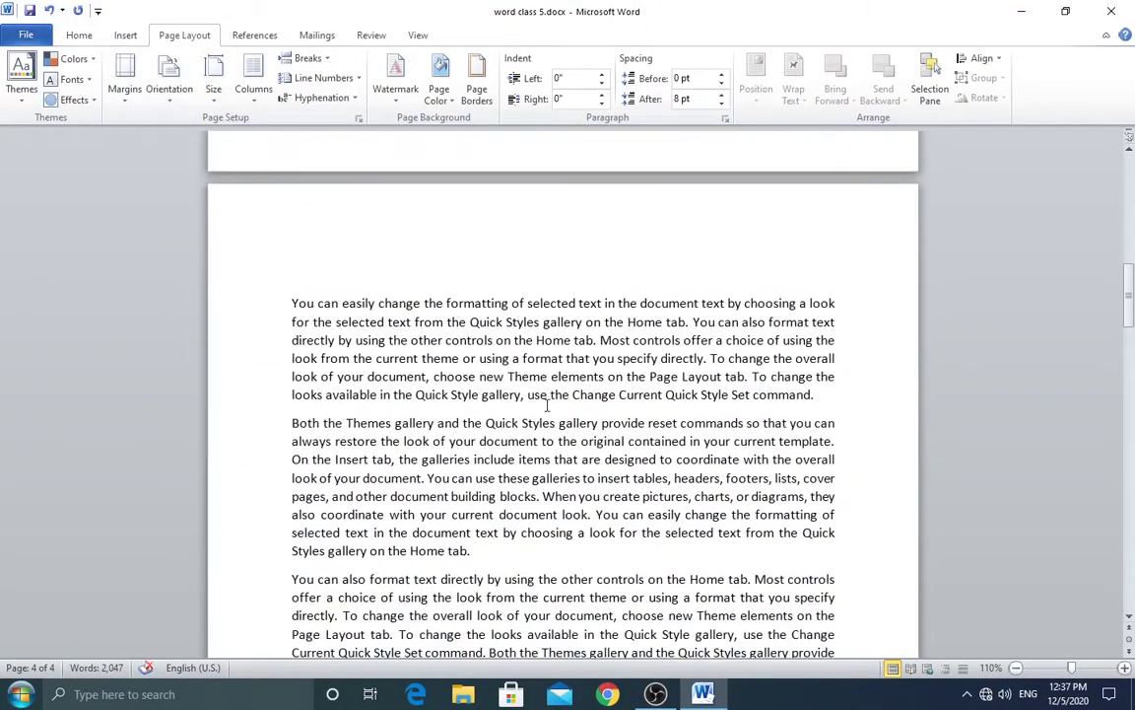
pyautogui.click(215, 91)
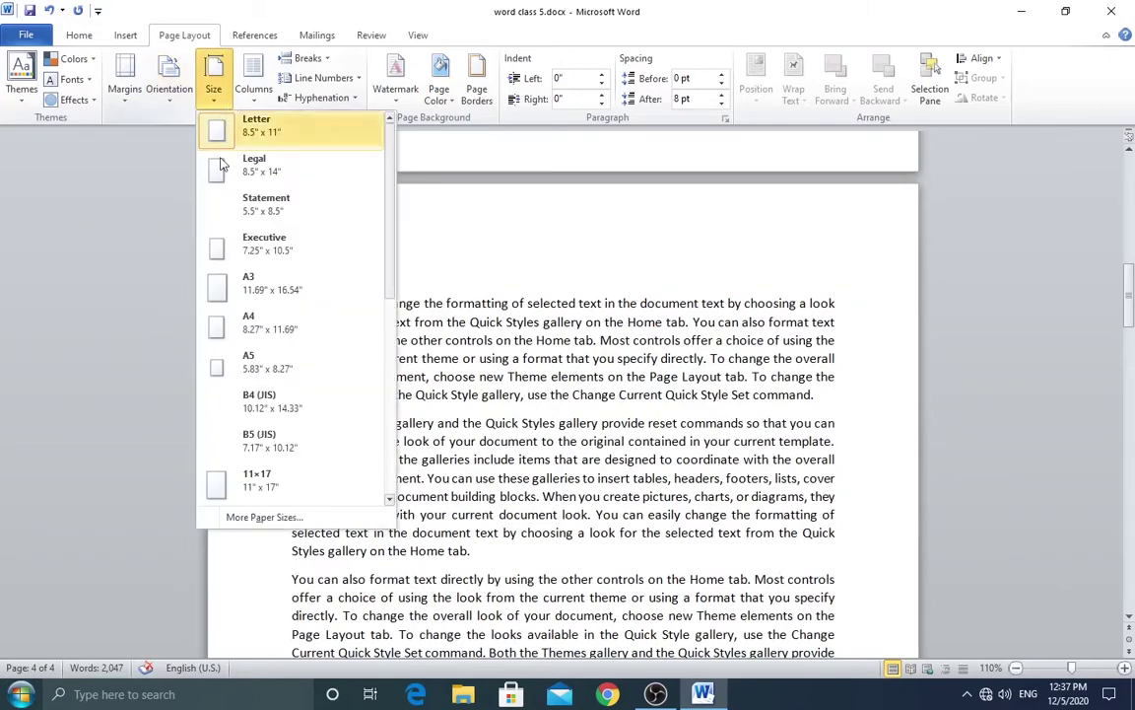
pyautogui.click(247, 464)
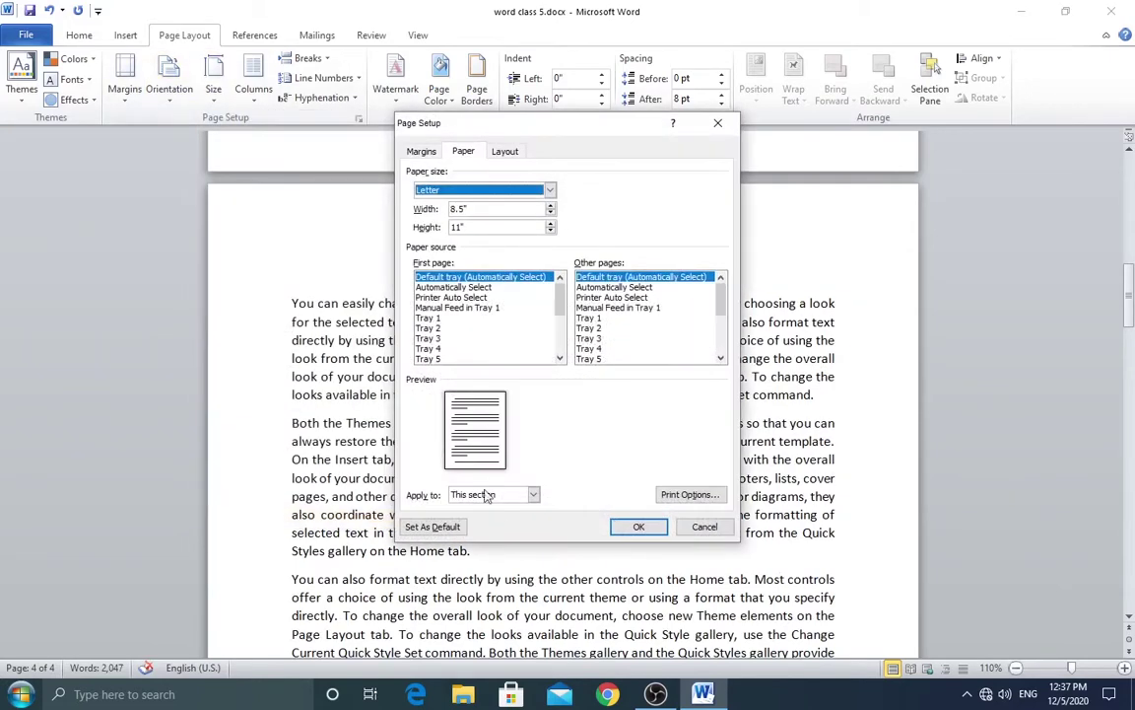
pyautogui.click(421, 153)
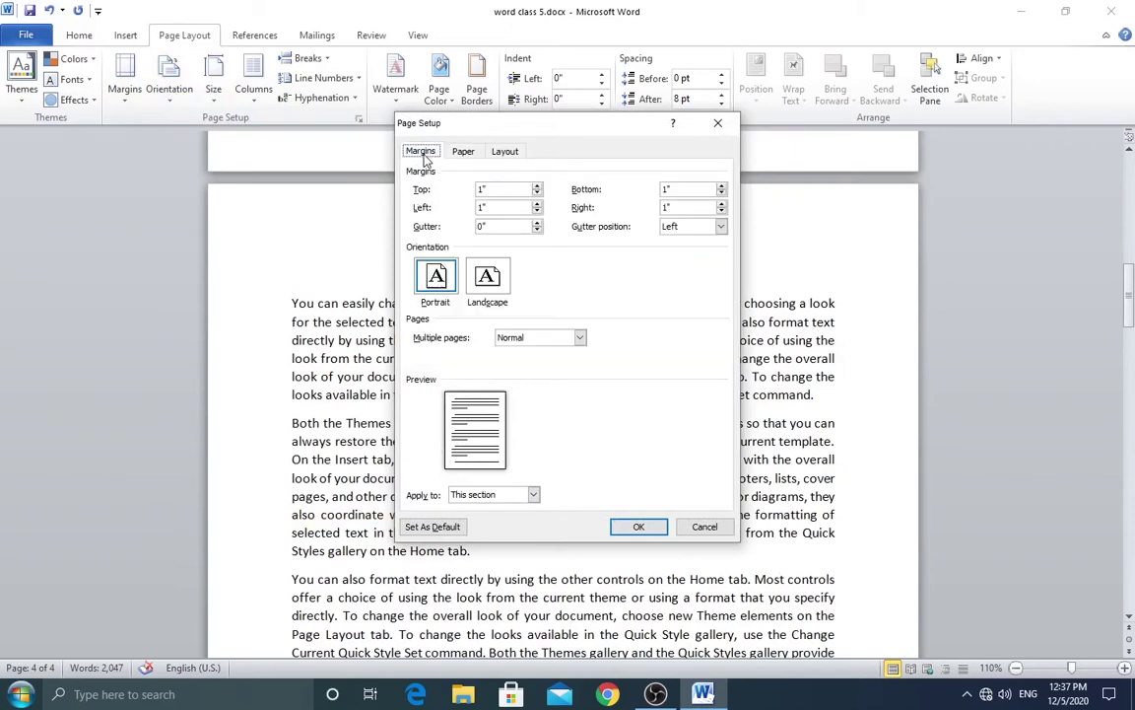
pyautogui.click(485, 278)
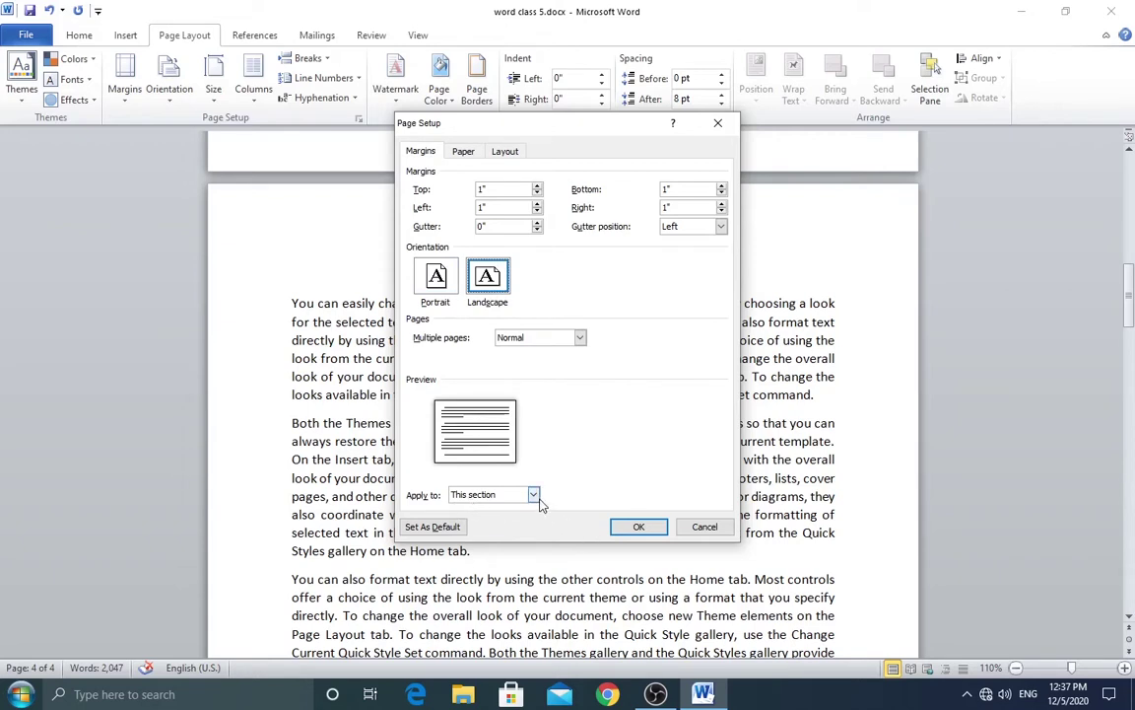
pyautogui.click(534, 496)
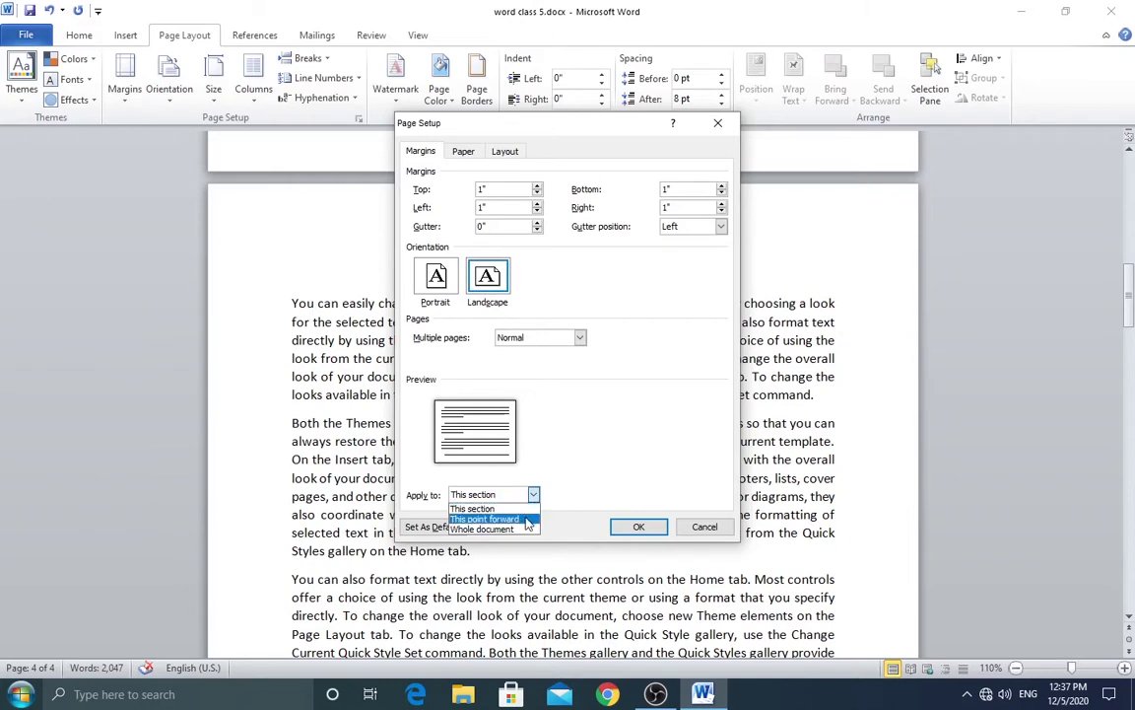
pyautogui.click(582, 493)
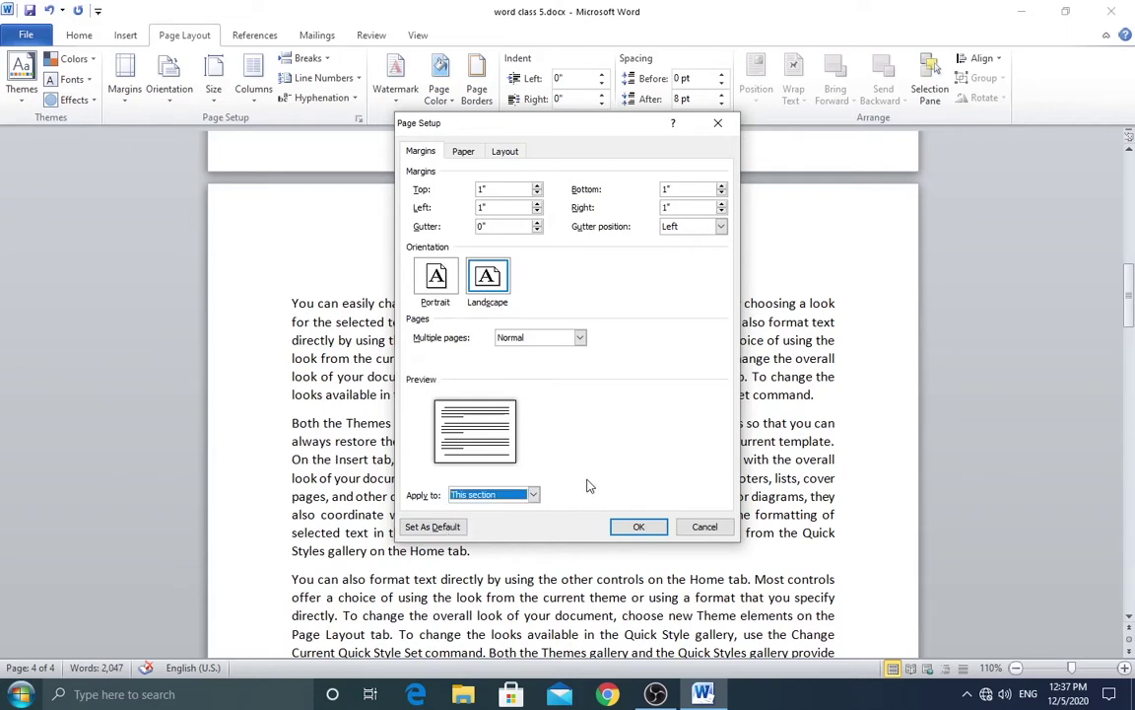
# Confirm the landscape setup and review the sideways pages among the portrait ones, now six pages
pyautogui.click(634, 526)
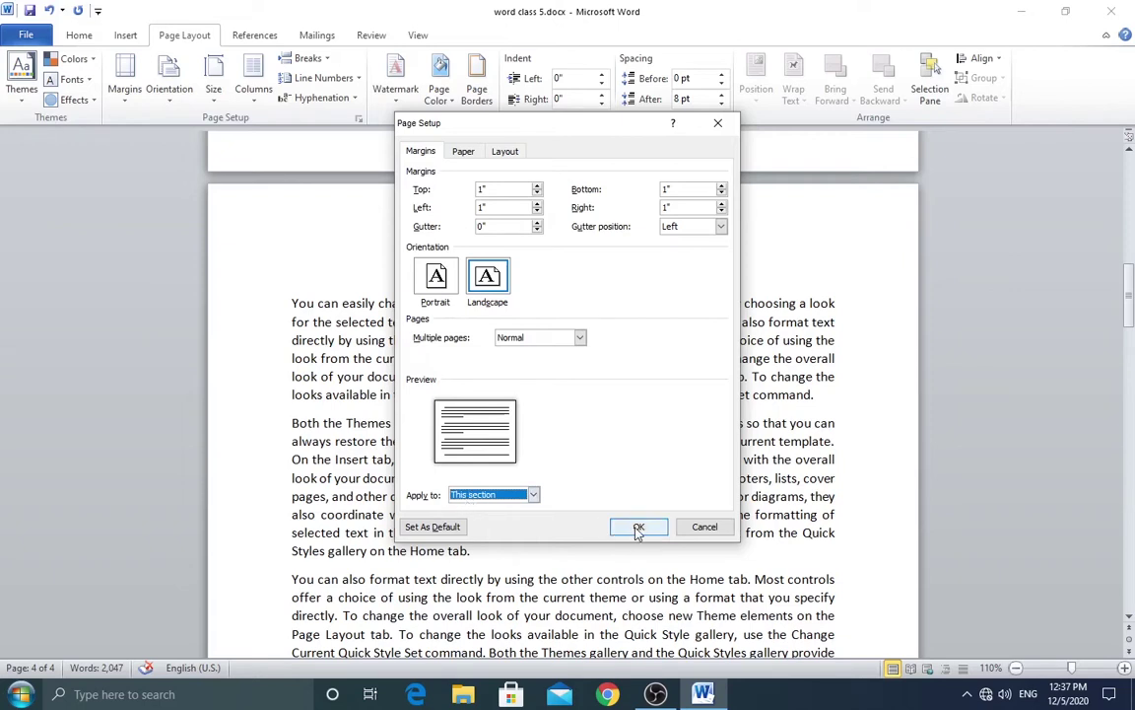
pyautogui.scroll(-8, 572, 486)
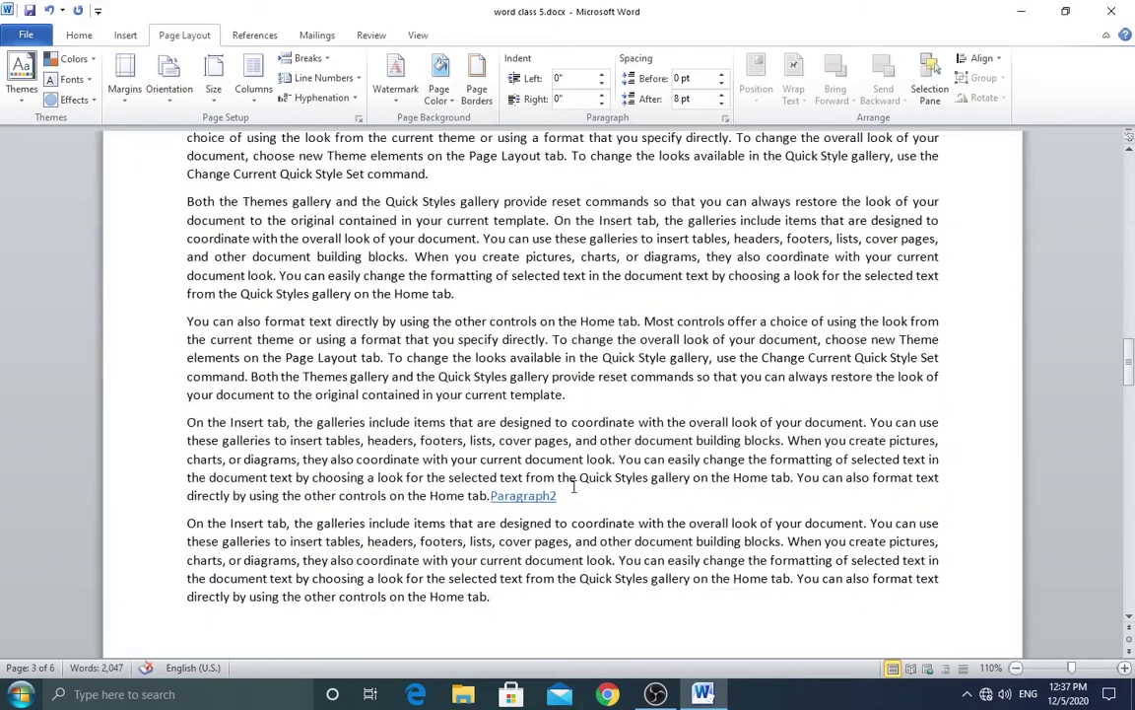
pyautogui.scroll(-4, 574, 488)
pyautogui.scroll(-3, 575, 490)
pyautogui.scroll(-4, 575, 492)
pyautogui.scroll(-4, 578, 495)
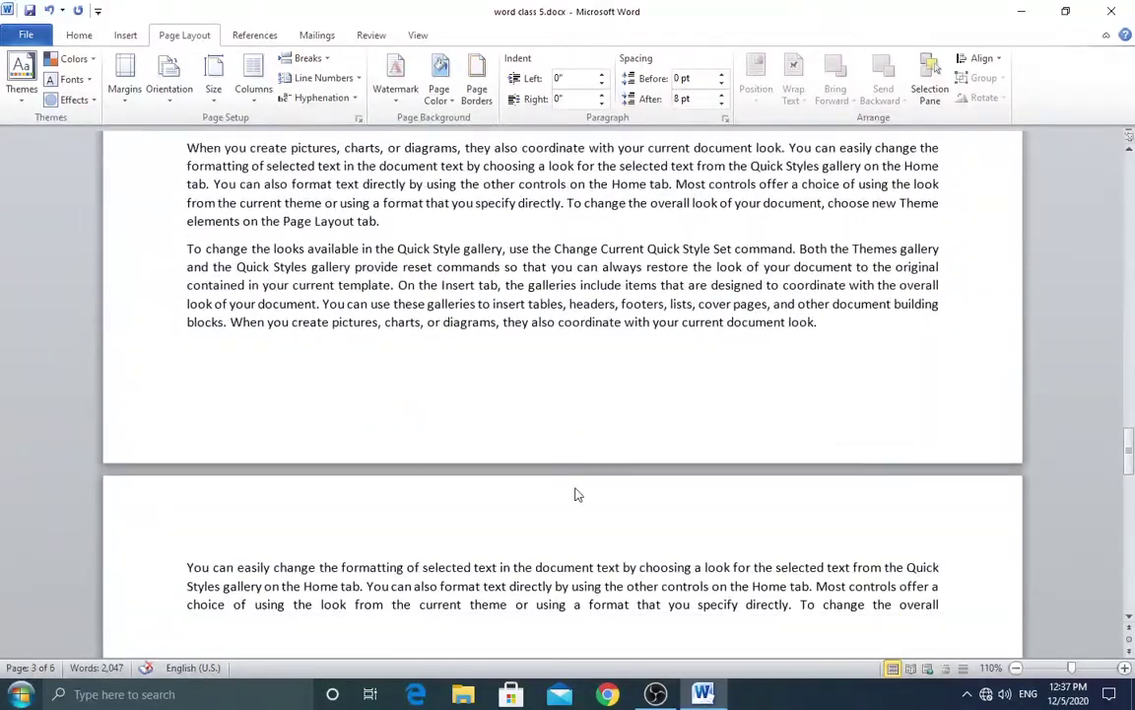
pyautogui.scroll(-5, 576, 491)
pyautogui.scroll(5, 579, 492)
pyautogui.scroll(3, 586, 495)
pyautogui.scroll(-4, 612, 502)
pyautogui.scroll(-1, 633, 506)
pyautogui.scroll(-5, 634, 504)
pyautogui.scroll(-1, 635, 502)
pyautogui.scroll(-2, 634, 502)
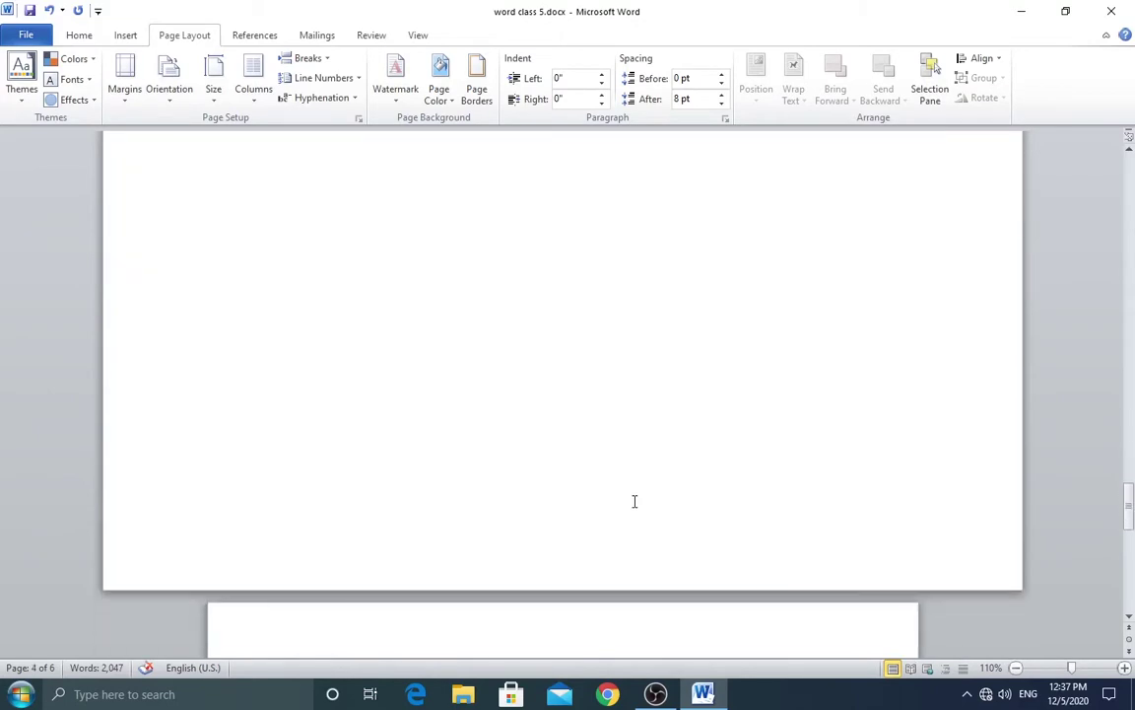
pyautogui.scroll(-1, 635, 501)
pyautogui.scroll(-4, 634, 505)
pyautogui.scroll(-5, 634, 503)
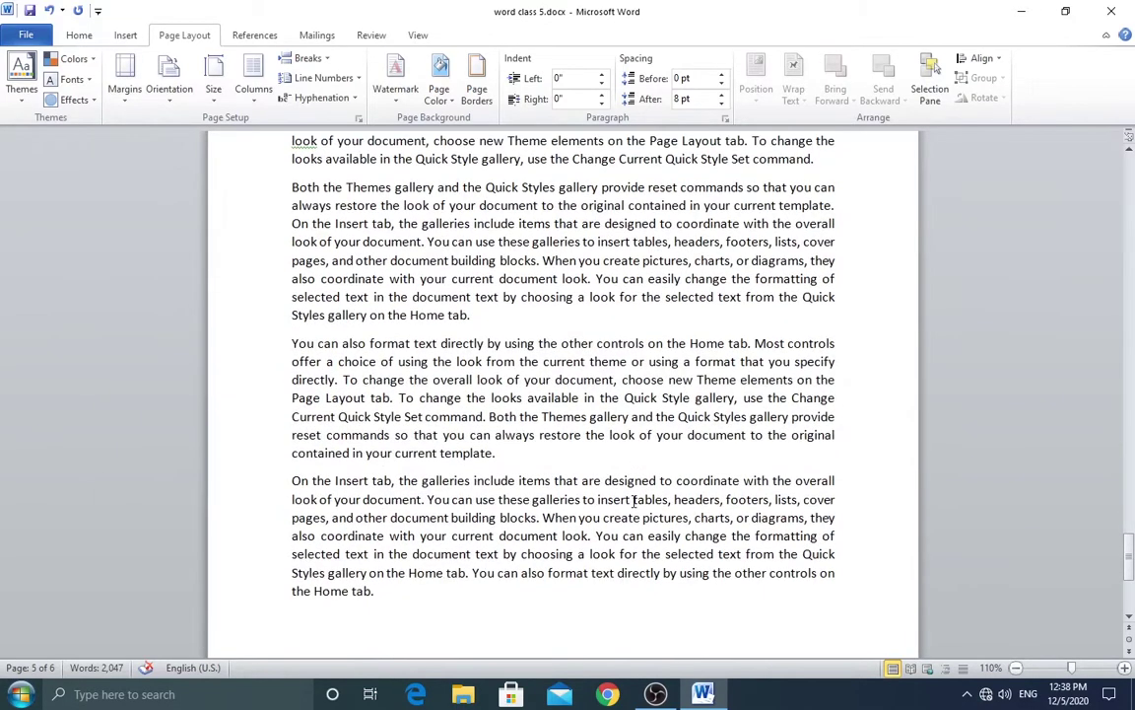
pyautogui.scroll(-5, 632, 502)
pyautogui.scroll(3, 631, 498)
pyautogui.scroll(5, 611, 483)
pyautogui.scroll(10, 582, 453)
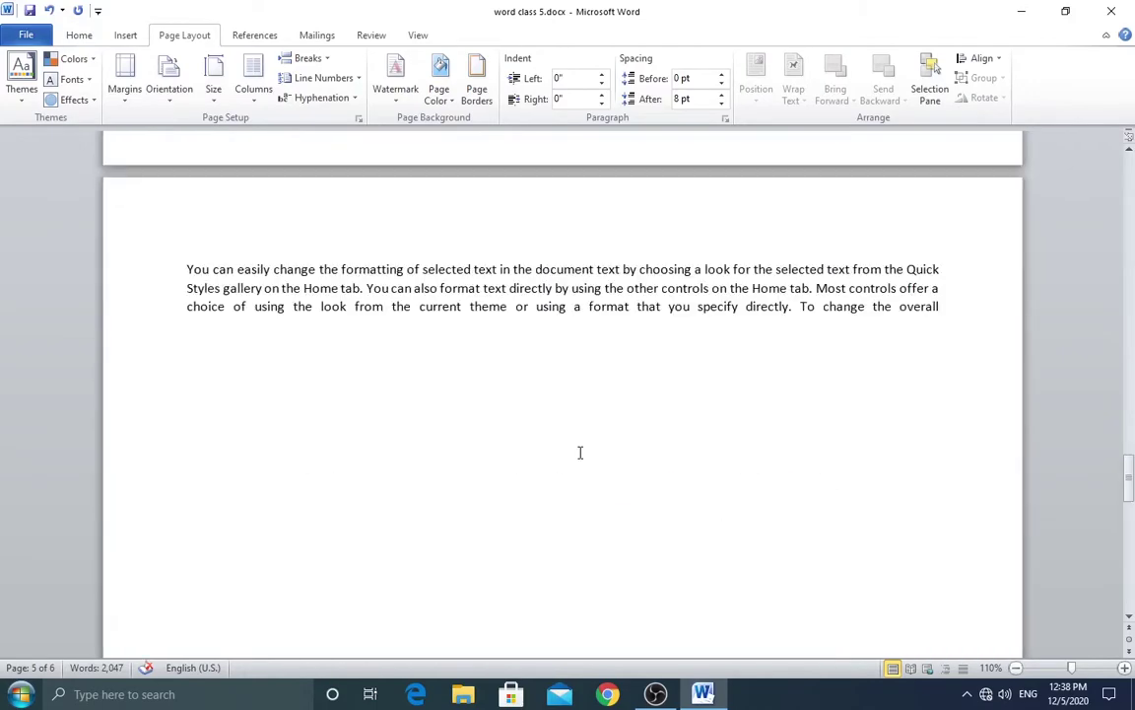
pyautogui.scroll(5, 580, 452)
pyautogui.scroll(5, 580, 452)
pyautogui.scroll(5, 579, 452)
pyautogui.scroll(5, 581, 452)
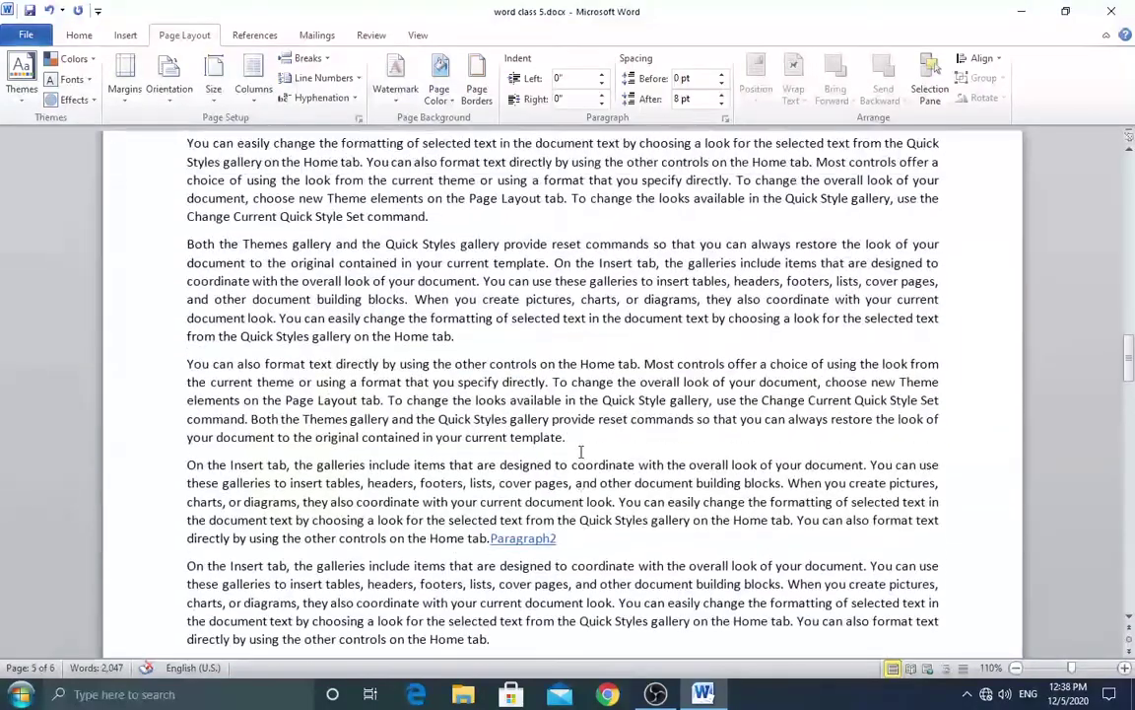
pyautogui.scroll(5, 582, 451)
pyautogui.scroll(-4, 581, 452)
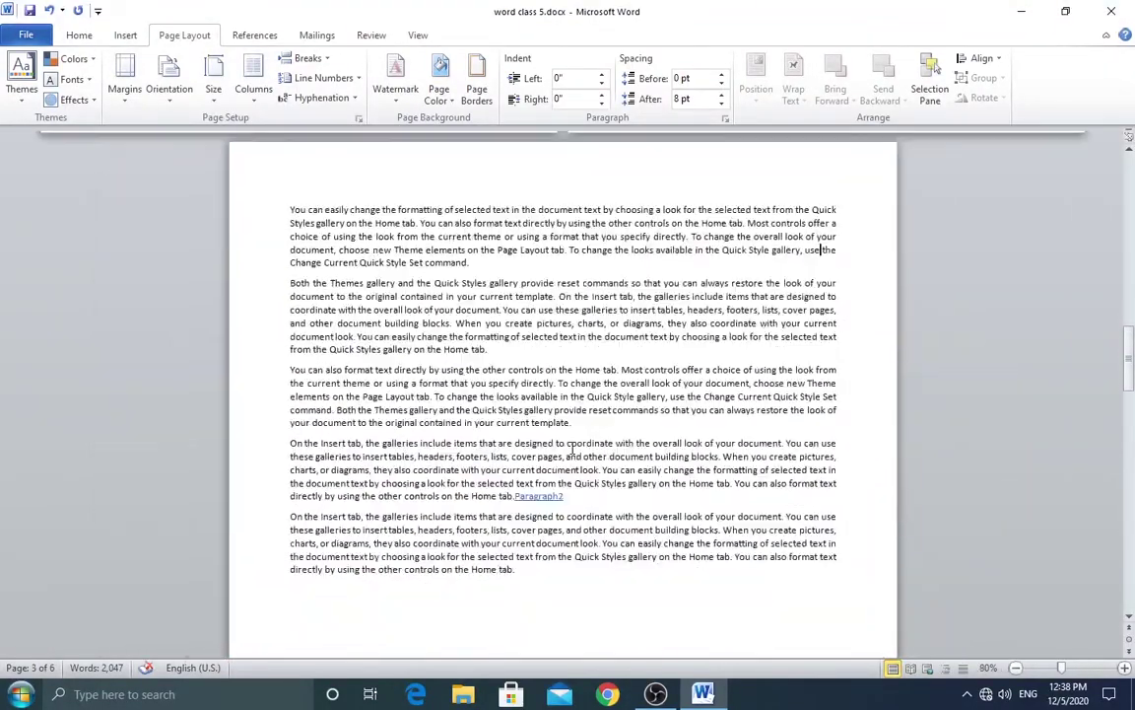
pyautogui.scroll(-3, 576, 454)
pyautogui.scroll(-1, 577, 454)
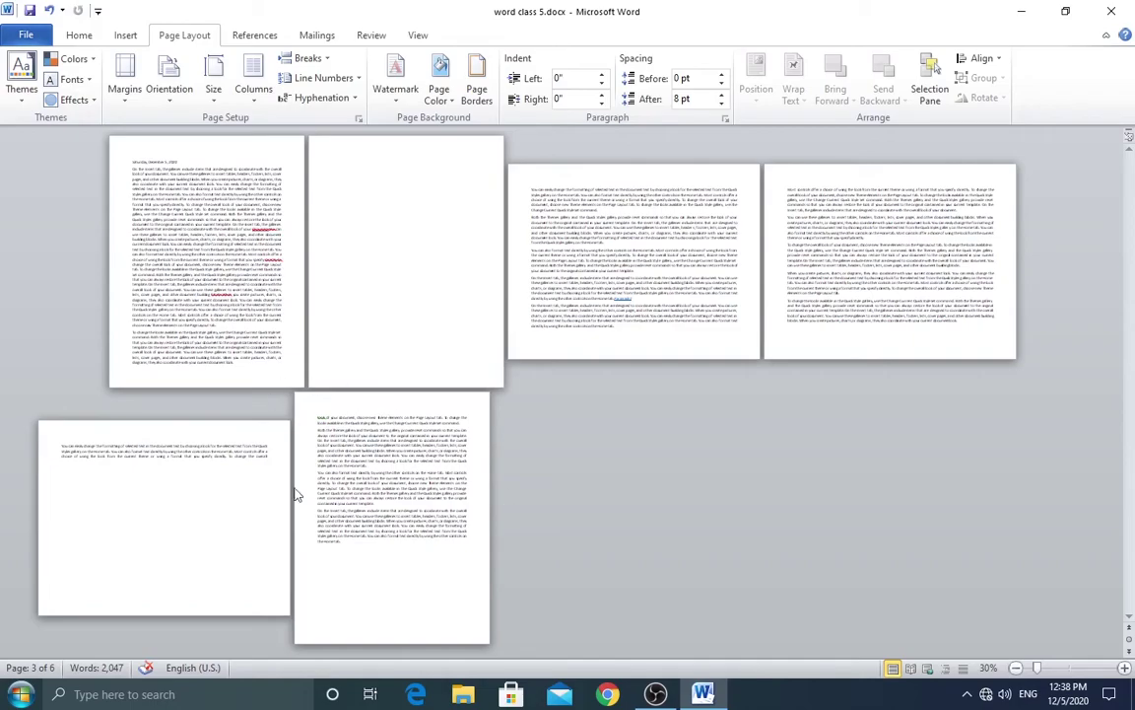
# Find the blank page and delete it with Backspace
pyautogui.keyDown('ctrl'); pyautogui.scroll(6, 450, 224); pyautogui.keyUp('ctrl')
pyautogui.keyDown('ctrl'); pyautogui.scroll(1, 519, 246); pyautogui.keyUp('ctrl')
pyautogui.scroll(-4, 519, 245)
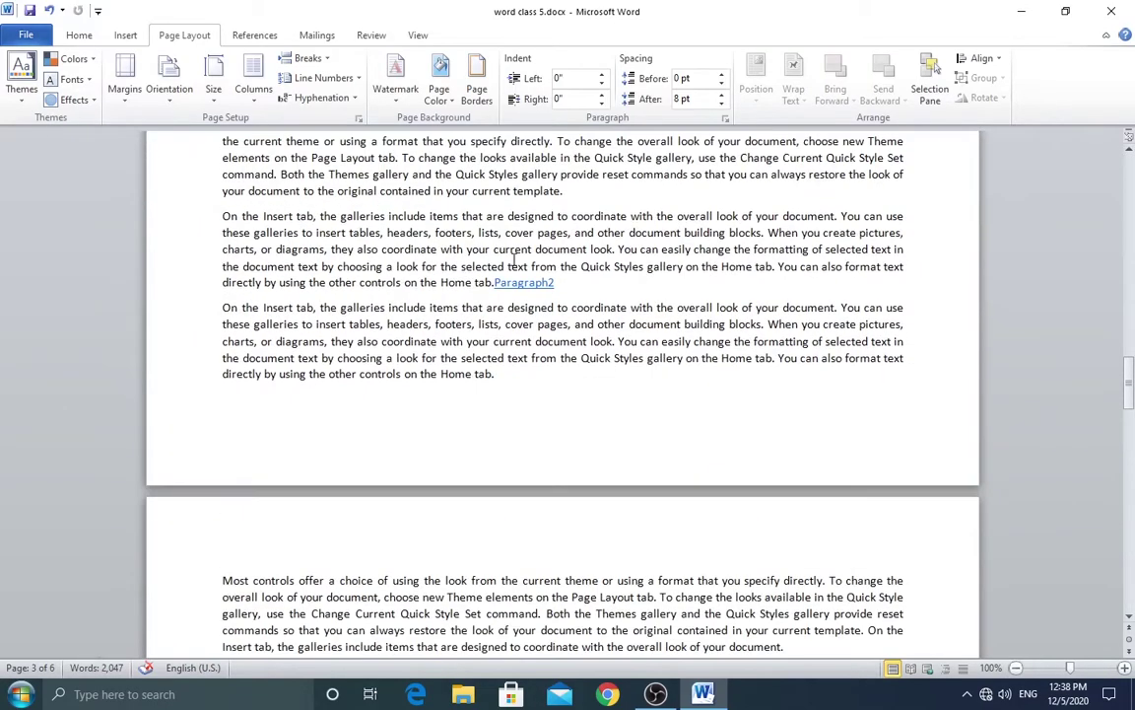
pyautogui.scroll(-5, 522, 266)
pyautogui.scroll(-3, 523, 266)
pyautogui.scroll(5, 532, 268)
pyautogui.scroll(8, 532, 266)
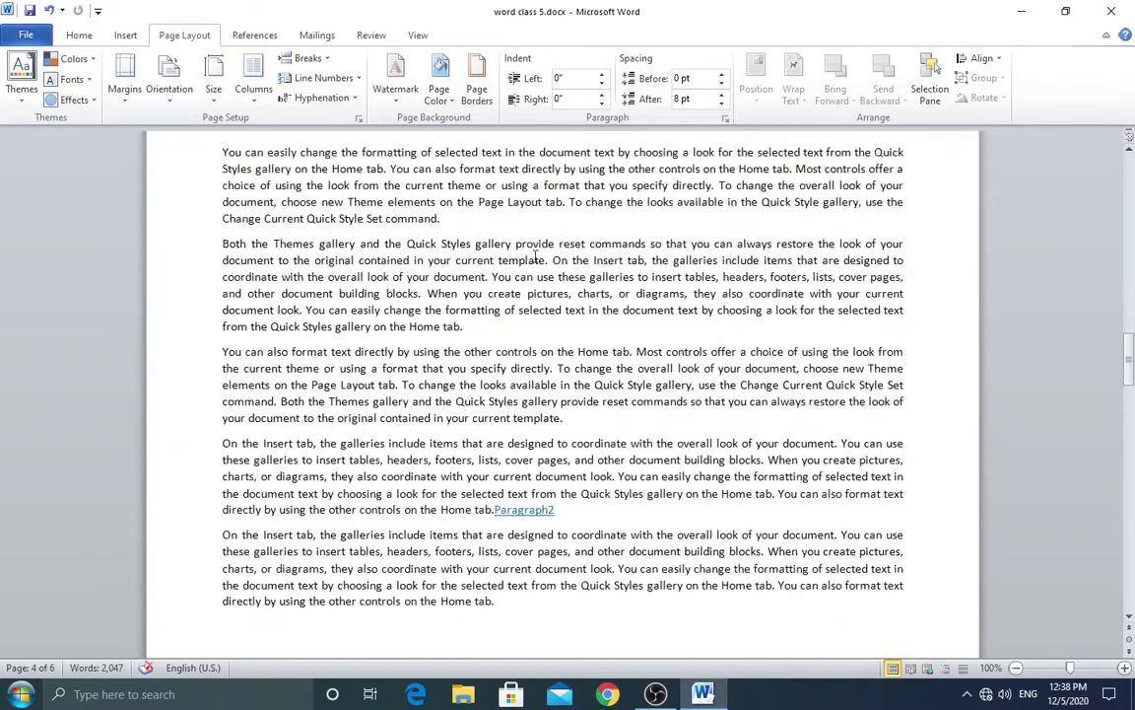
pyautogui.scroll(8, 537, 258)
pyautogui.scroll(6, 540, 256)
pyautogui.scroll(5, 539, 296)
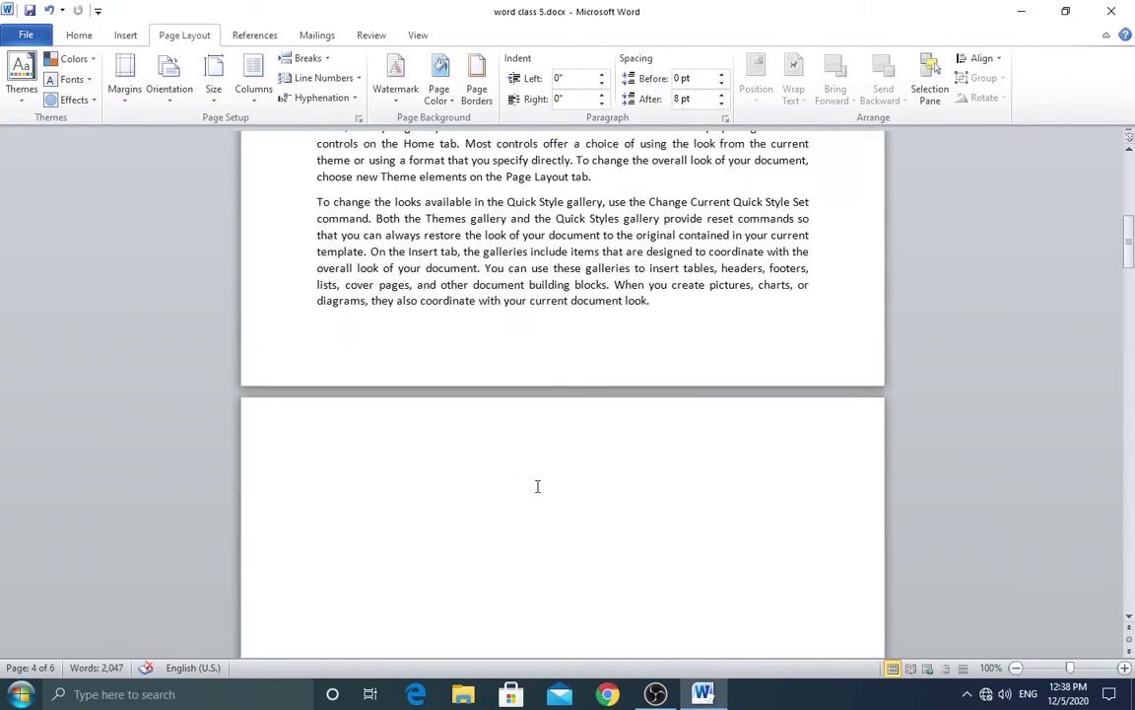
pyautogui.scroll(-8, 498, 469)
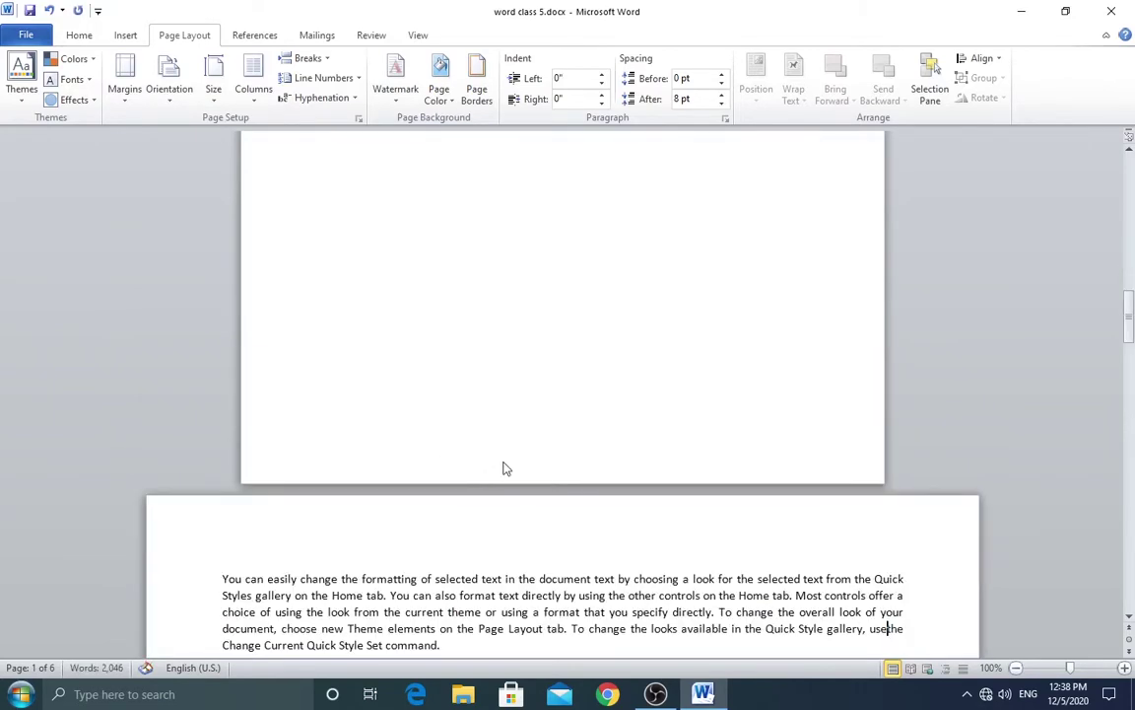
pyautogui.scroll(4, 533, 423)
pyautogui.scroll(4, 478, 271)
pyautogui.press('BackSpace')
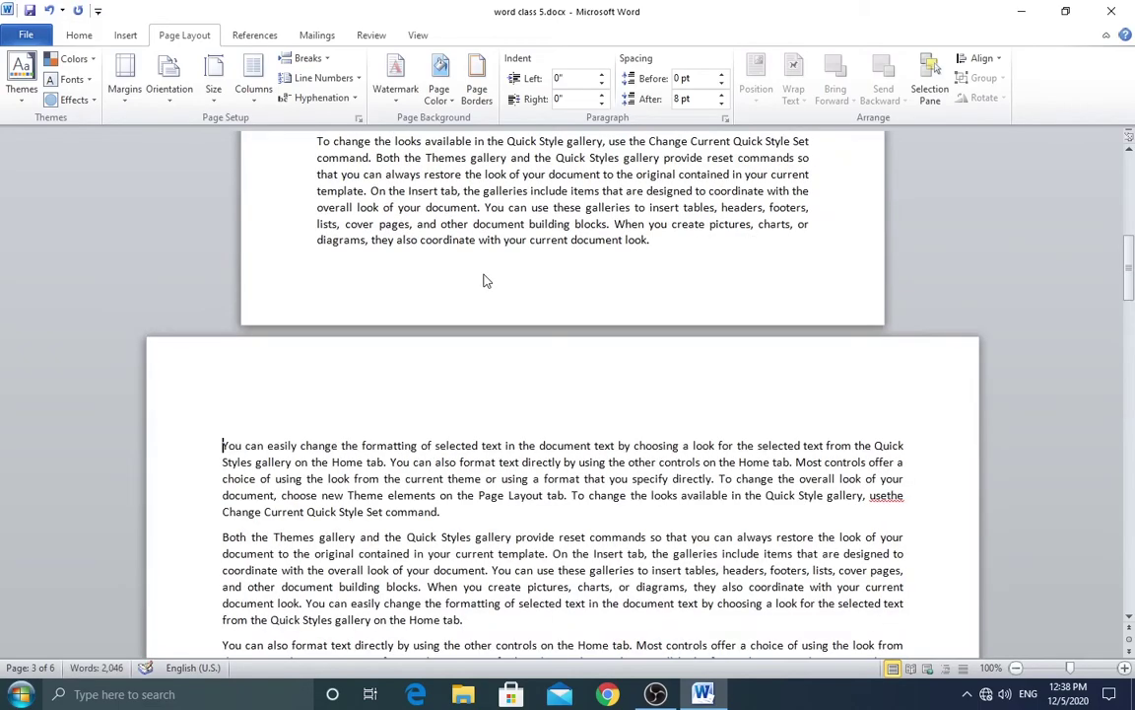
# Check the five pages: portrait first page, three landscape pages, portrait closing page
pyautogui.scroll(4, 497, 276)
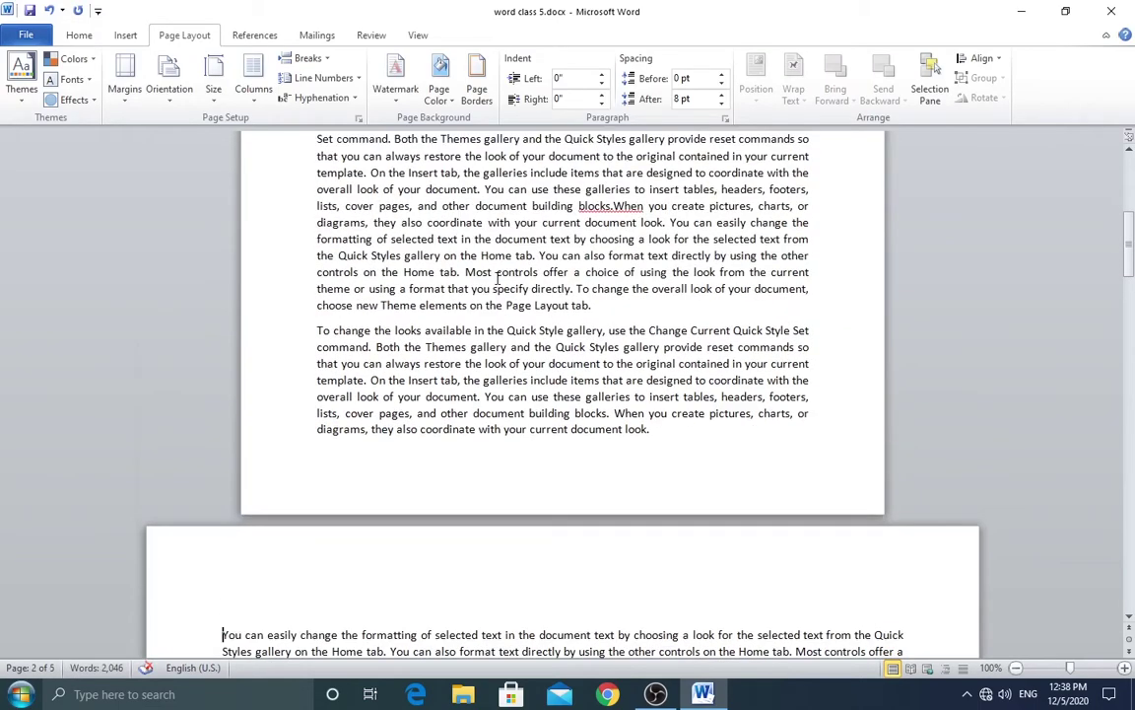
pyautogui.scroll(-5, 498, 281)
pyautogui.keyDown('ctrl'); pyautogui.scroll(-3, 498, 289); pyautogui.keyUp('ctrl')
pyautogui.keyDown('ctrl'); pyautogui.scroll(-3, 499, 287); pyautogui.keyUp('ctrl')
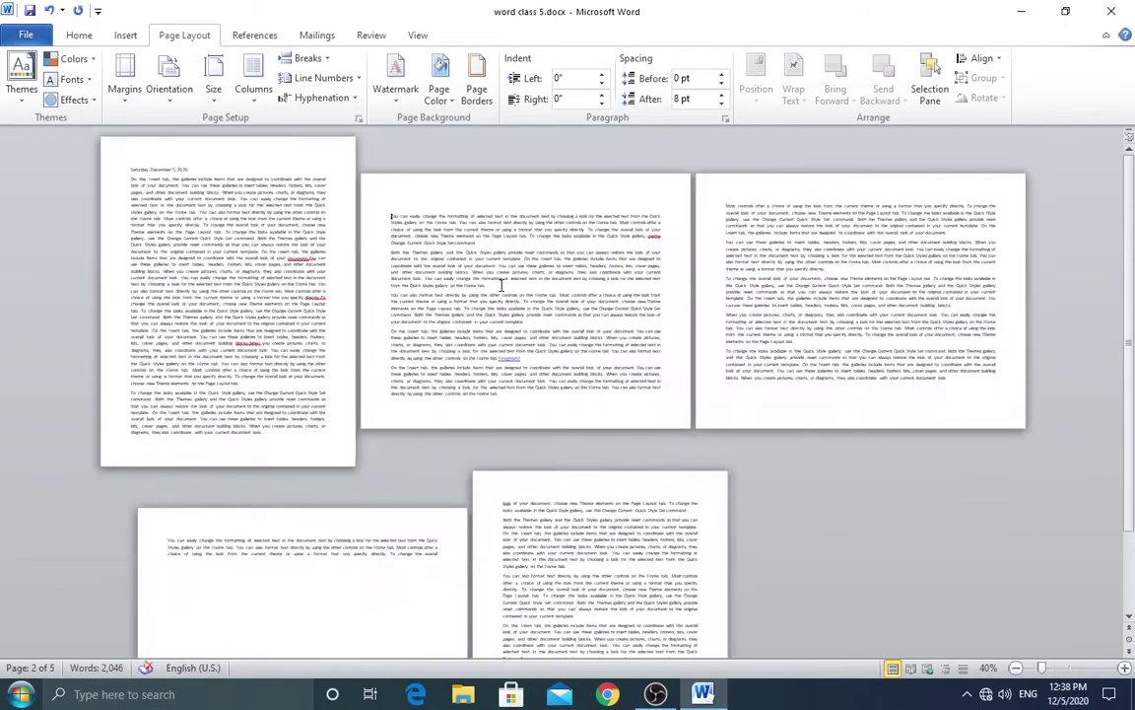
pyautogui.keyDown('ctrl'); pyautogui.scroll(-1, 501, 285); pyautogui.keyUp('ctrl')
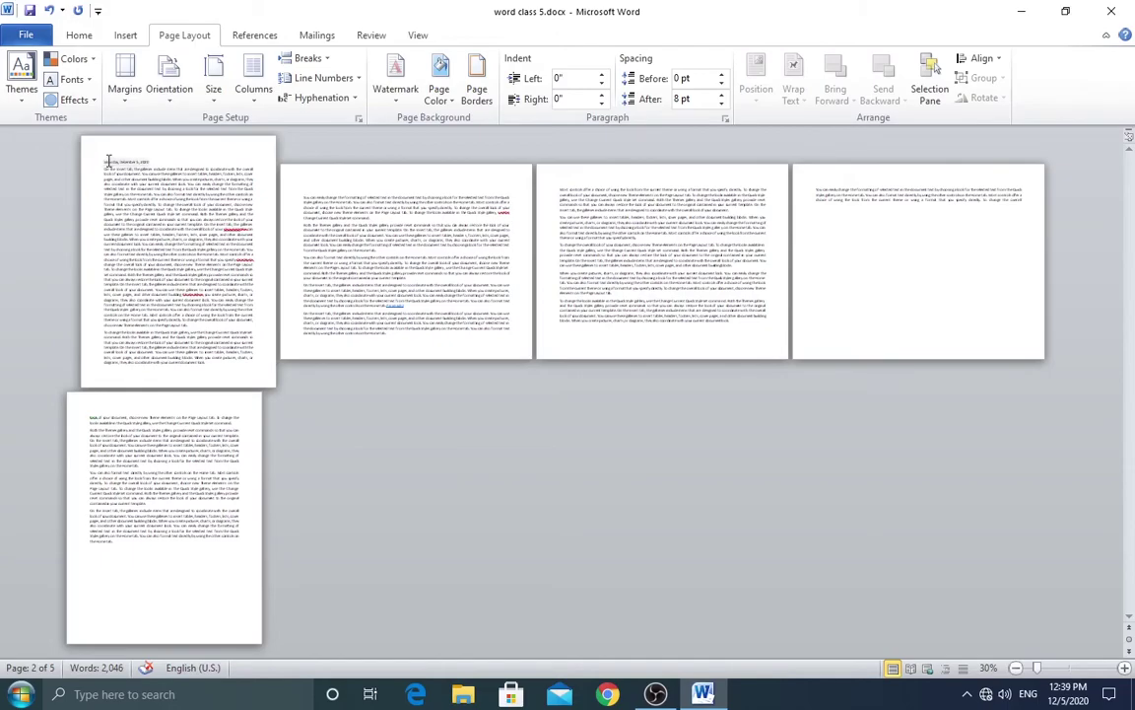
# Change the paper size to Legal
pyautogui.keyDown('ctrl'); pyautogui.scroll(10, 175, 227); pyautogui.keyUp('ctrl')
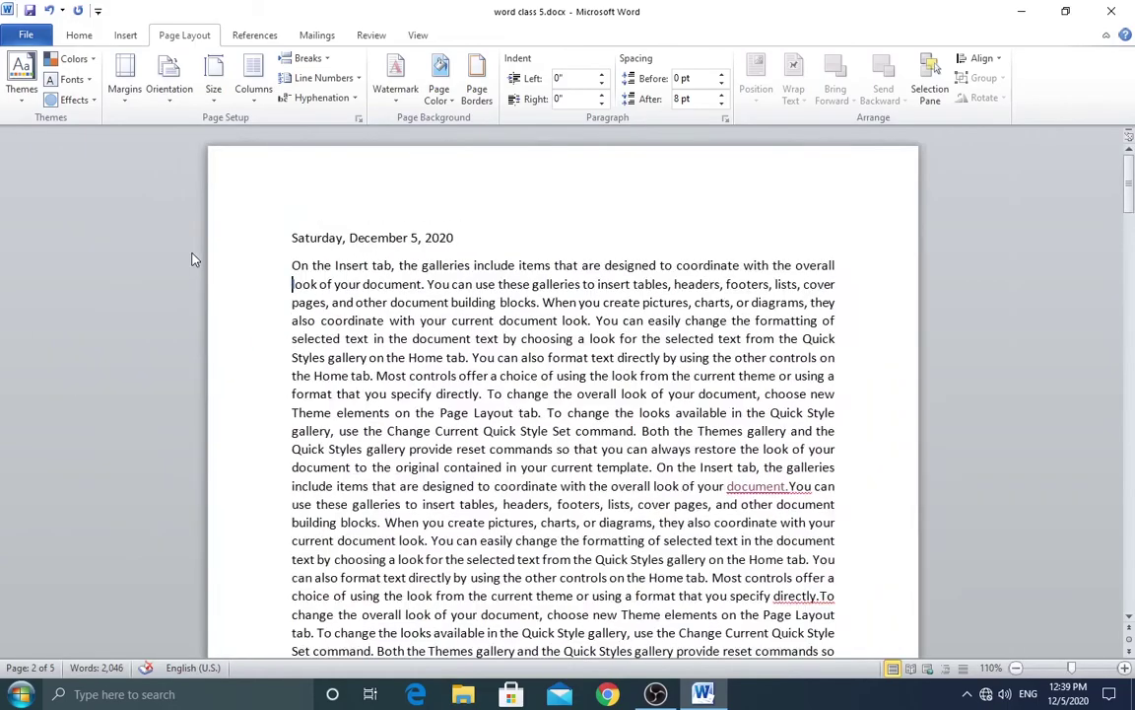
pyautogui.keyDown('ctrl'); pyautogui.scroll(3, 500, 377); pyautogui.keyUp('ctrl')
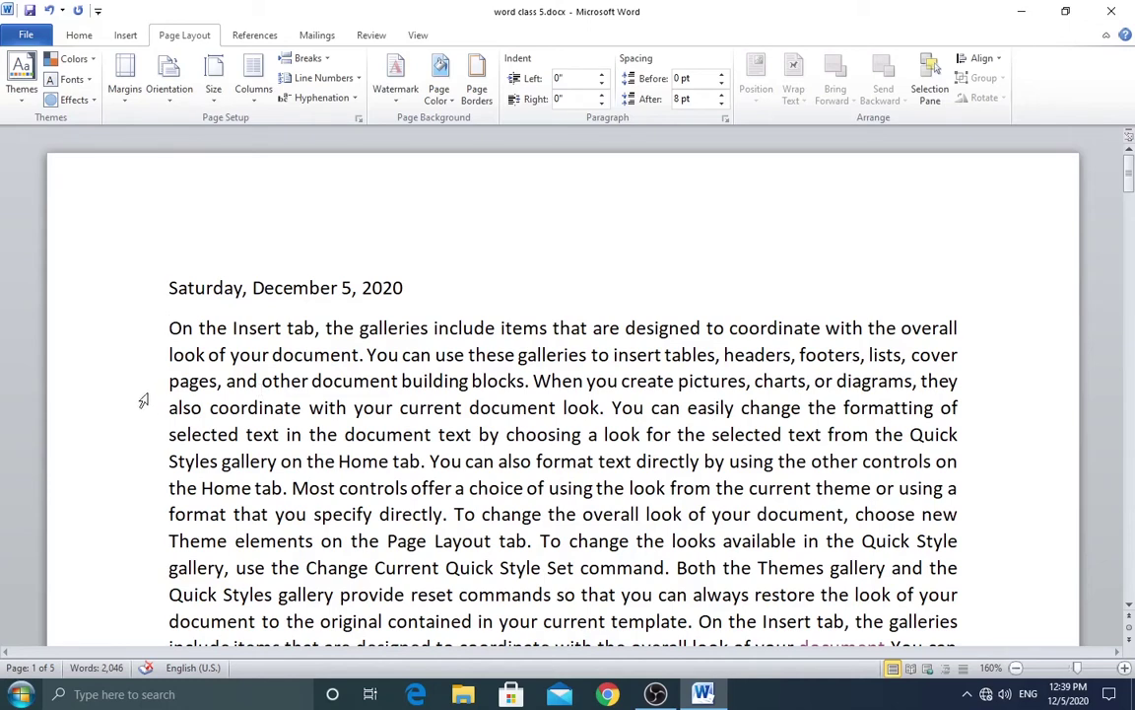
pyautogui.click(213, 81)
pyautogui.click(304, 175)
# Look over the six Legal-size pages to check the layout
pyautogui.scroll(-5, 445, 299)
pyautogui.keyDown('ctrl'); pyautogui.scroll(-5, 445, 299); pyautogui.keyUp('ctrl')
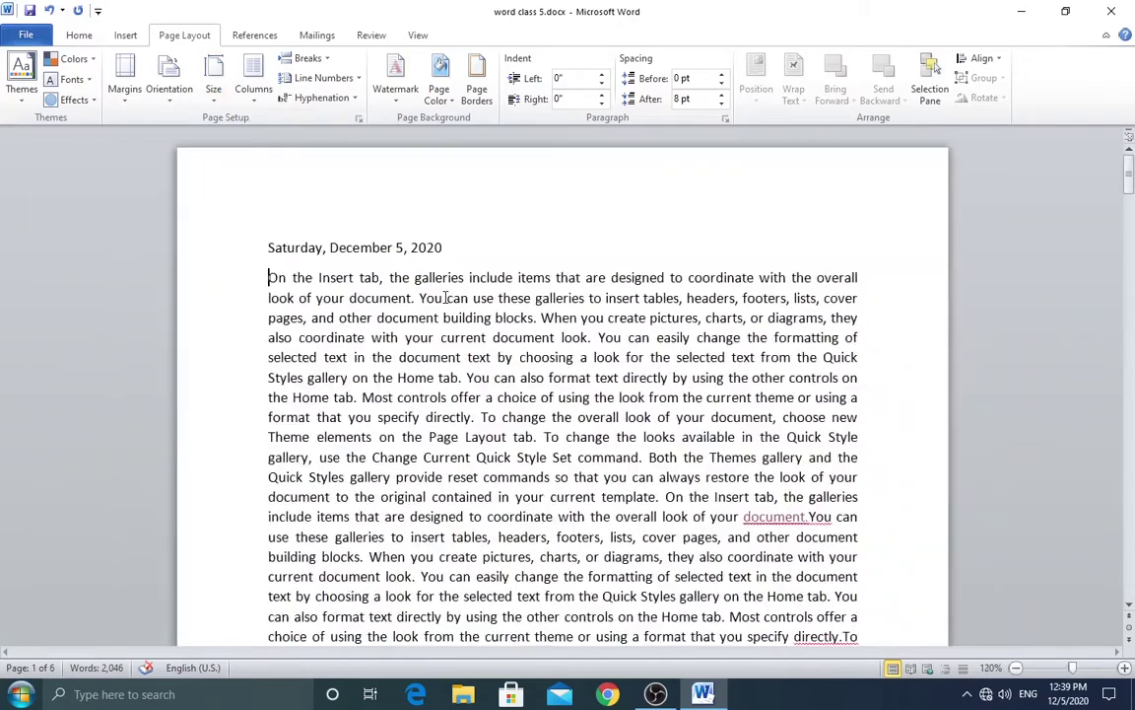
pyautogui.scroll(-3, 448, 299)
pyautogui.scroll(-3, 452, 301)
pyautogui.scroll(-4, 452, 301)
pyautogui.scroll(-5, 452, 301)
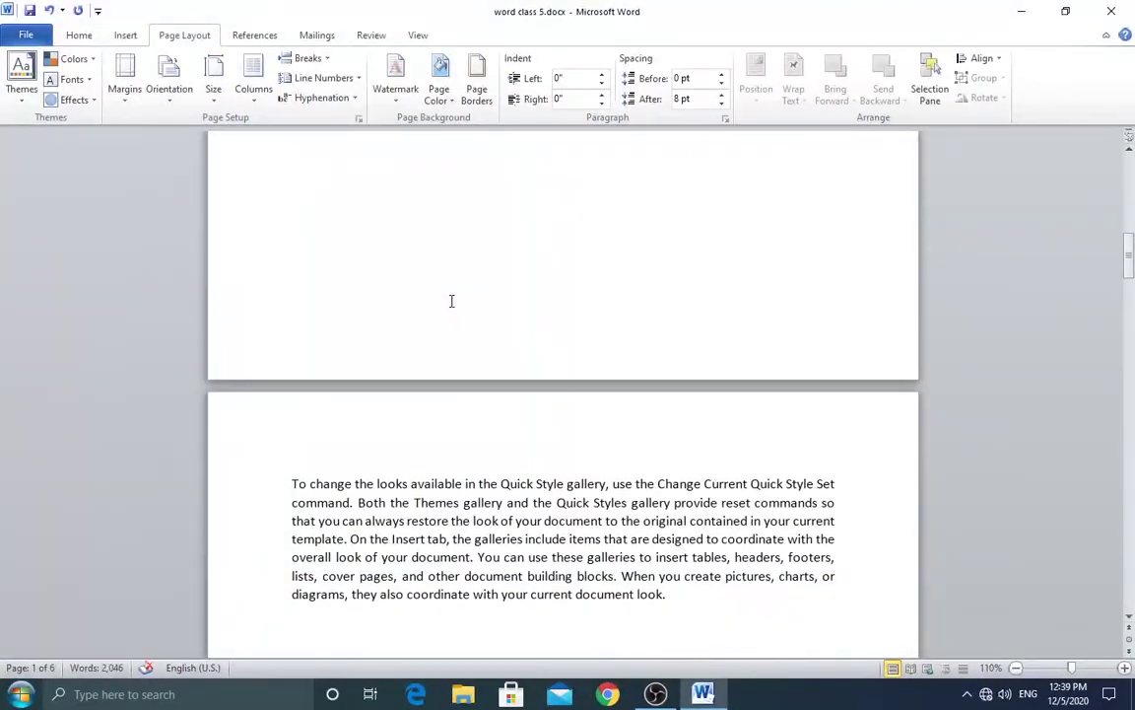
pyautogui.scroll(-4, 451, 301)
pyautogui.scroll(-1, 451, 301)
pyautogui.scroll(-5, 453, 301)
pyautogui.scroll(-4, 452, 301)
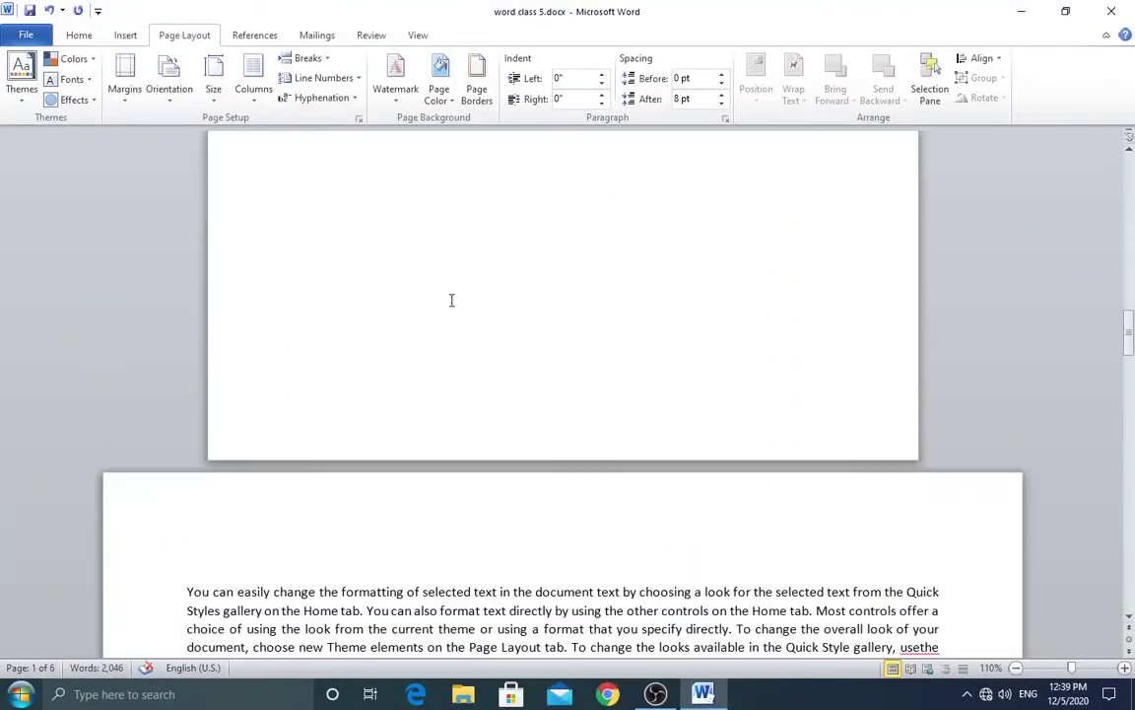
pyautogui.scroll(-1, 452, 300)
pyautogui.scroll(-5, 453, 300)
pyautogui.scroll(-4, 453, 301)
pyautogui.scroll(-4, 453, 306)
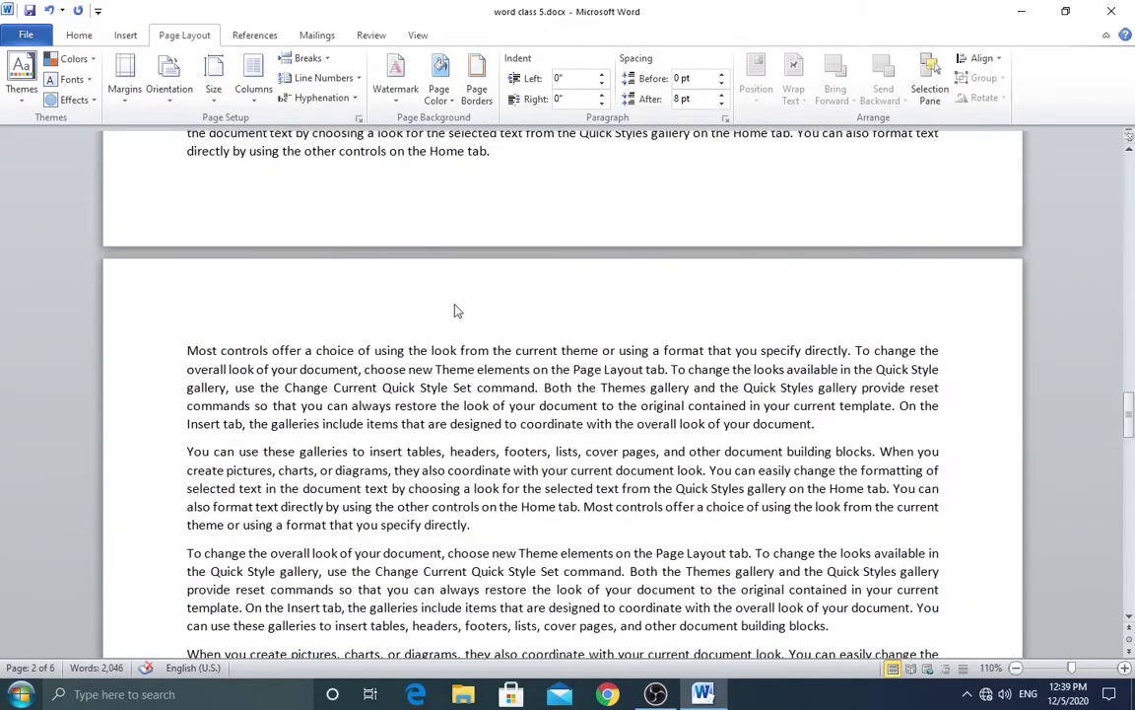
pyautogui.scroll(-4, 455, 312)
pyautogui.scroll(-4, 463, 318)
pyautogui.scroll(-3, 464, 321)
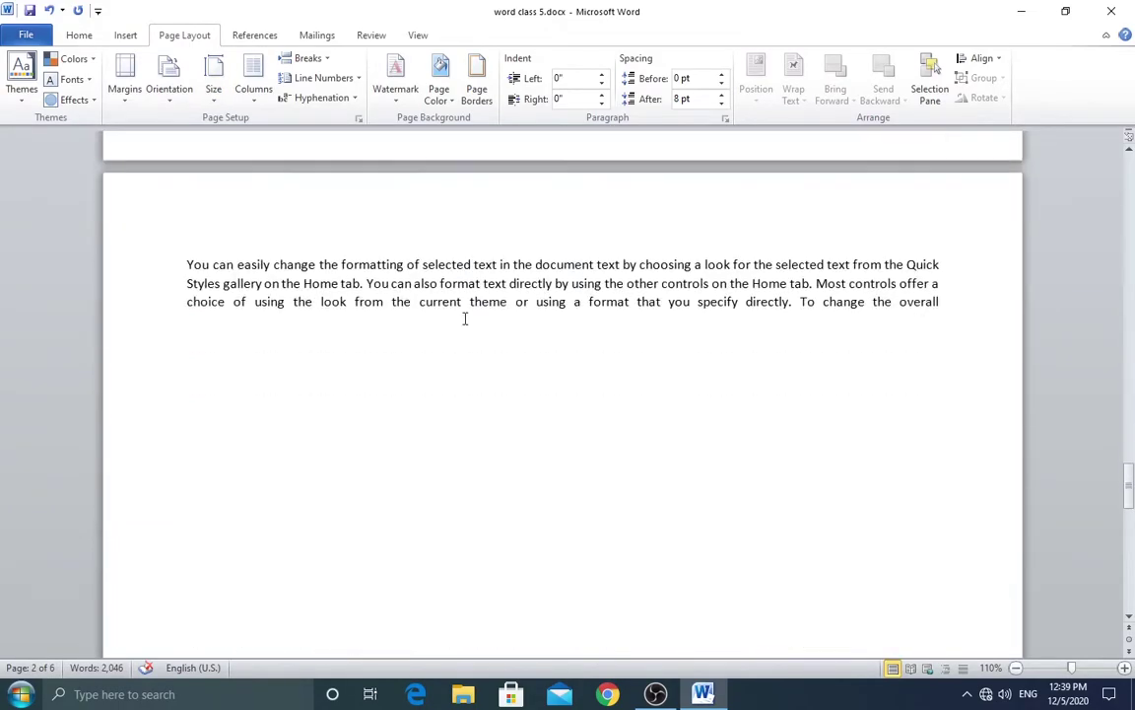
pyautogui.scroll(-5, 464, 321)
pyautogui.scroll(-5, 466, 330)
pyautogui.scroll(-8, 467, 333)
pyautogui.scroll(-2, 465, 328)
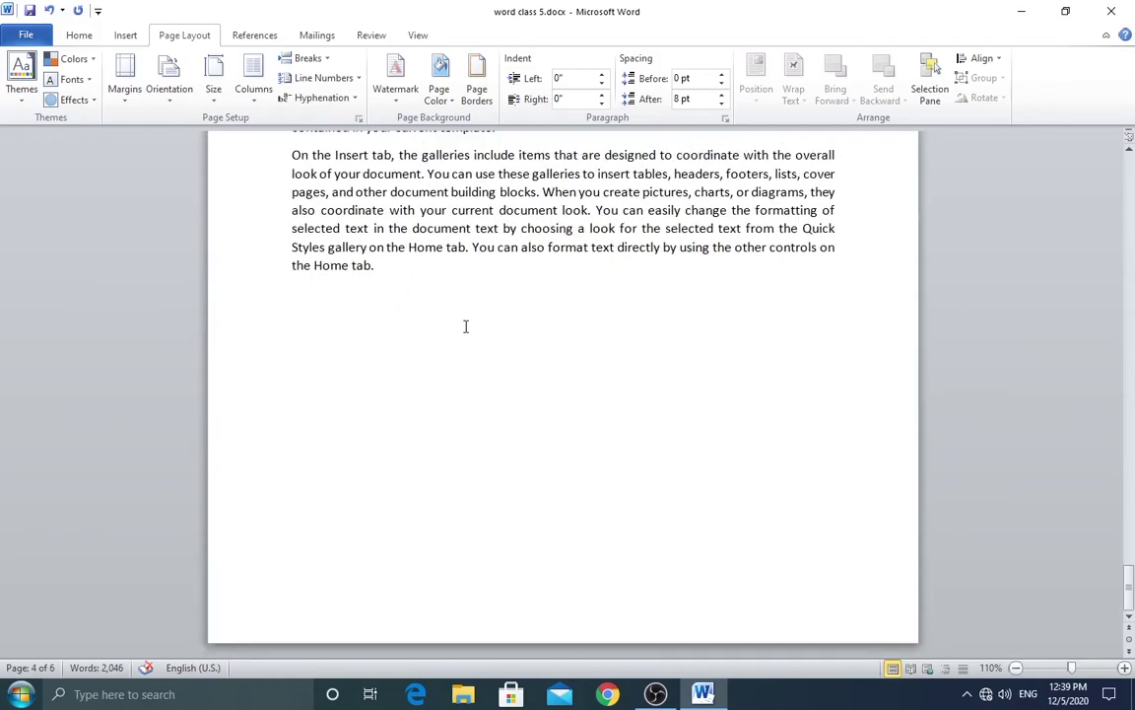
pyautogui.scroll(7, 464, 327)
pyautogui.scroll(5, 468, 331)
pyautogui.scroll(5, 468, 331)
pyautogui.scroll(5, 467, 325)
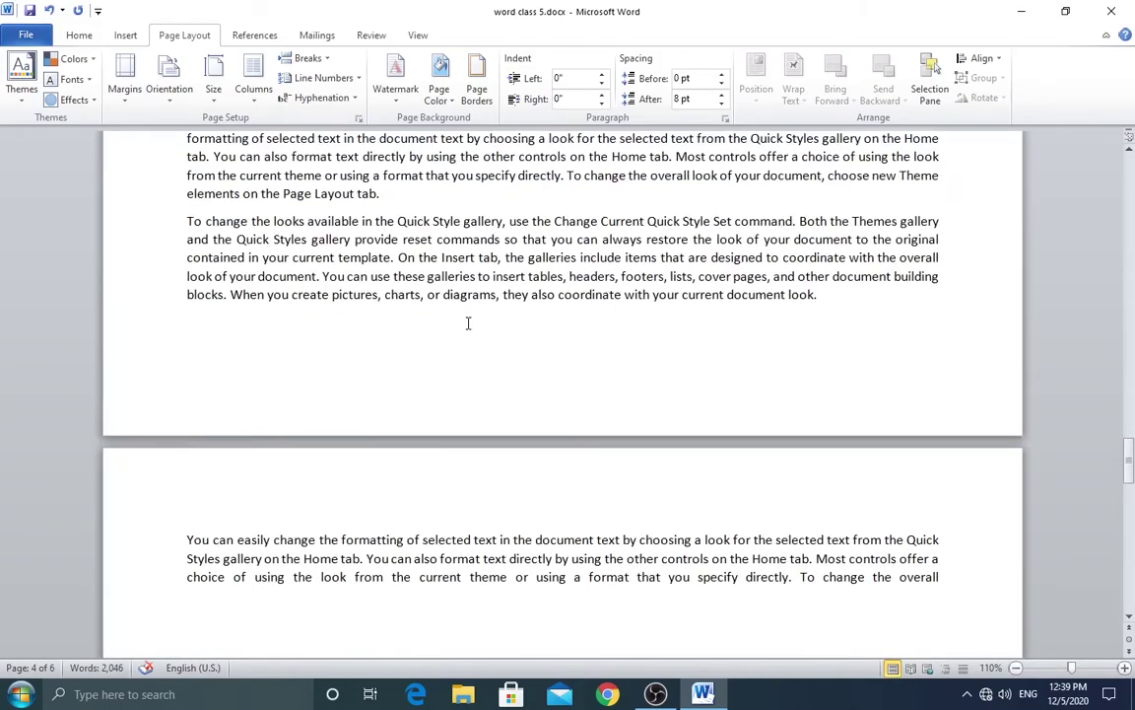
pyautogui.scroll(5, 468, 325)
pyautogui.scroll(5, 471, 319)
pyautogui.scroll(5, 471, 319)
pyautogui.scroll(5, 471, 319)
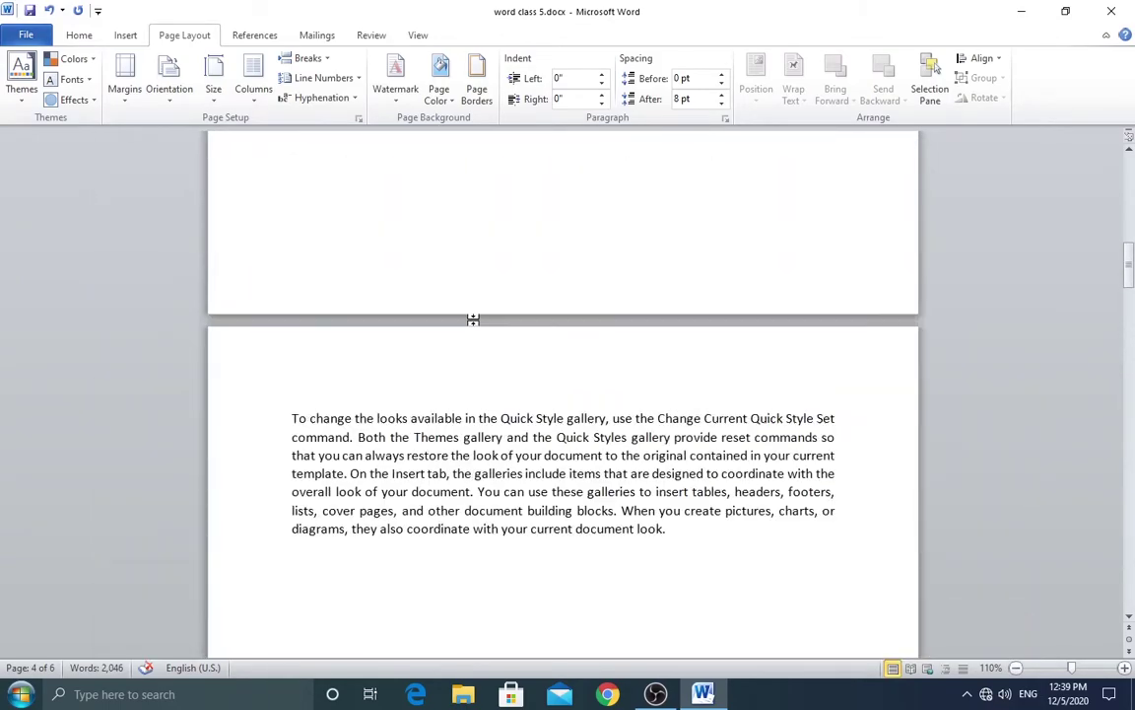
pyautogui.scroll(5, 471, 319)
pyautogui.scroll(5, 477, 320)
pyautogui.scroll(2, 477, 320)
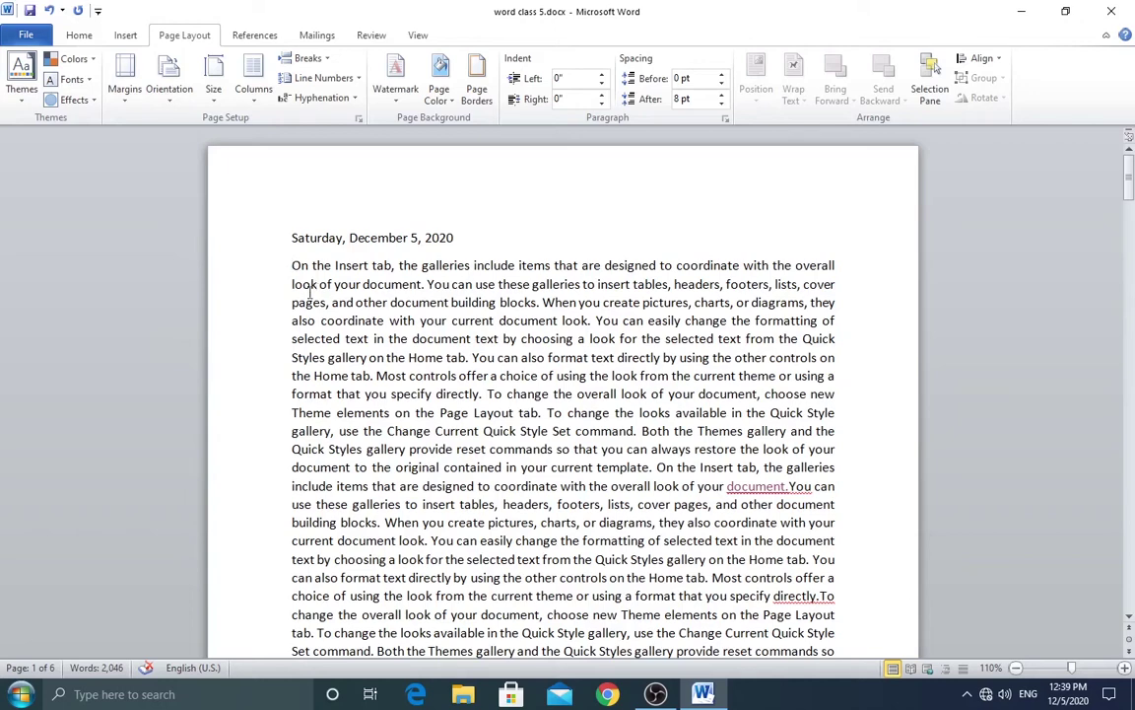
# In Page Setup's Margins tab, set the Top margin to 5.7" for this section and confirm
pyautogui.click(211, 81)
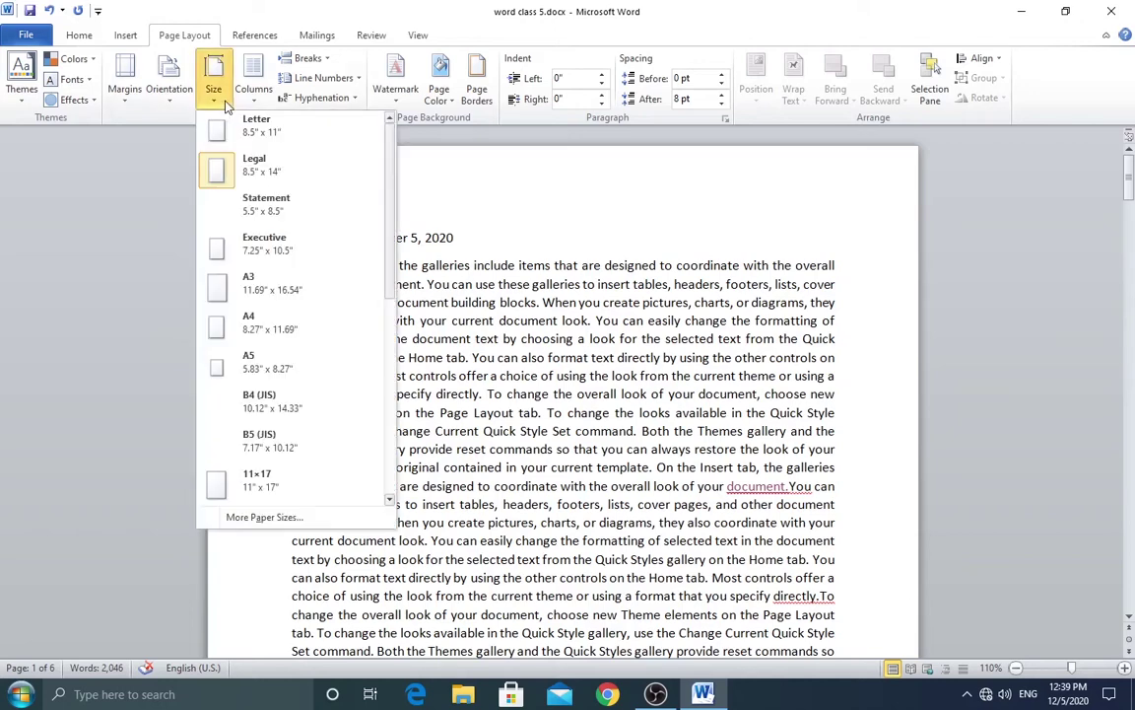
pyautogui.click(264, 517)
pyautogui.click(422, 151)
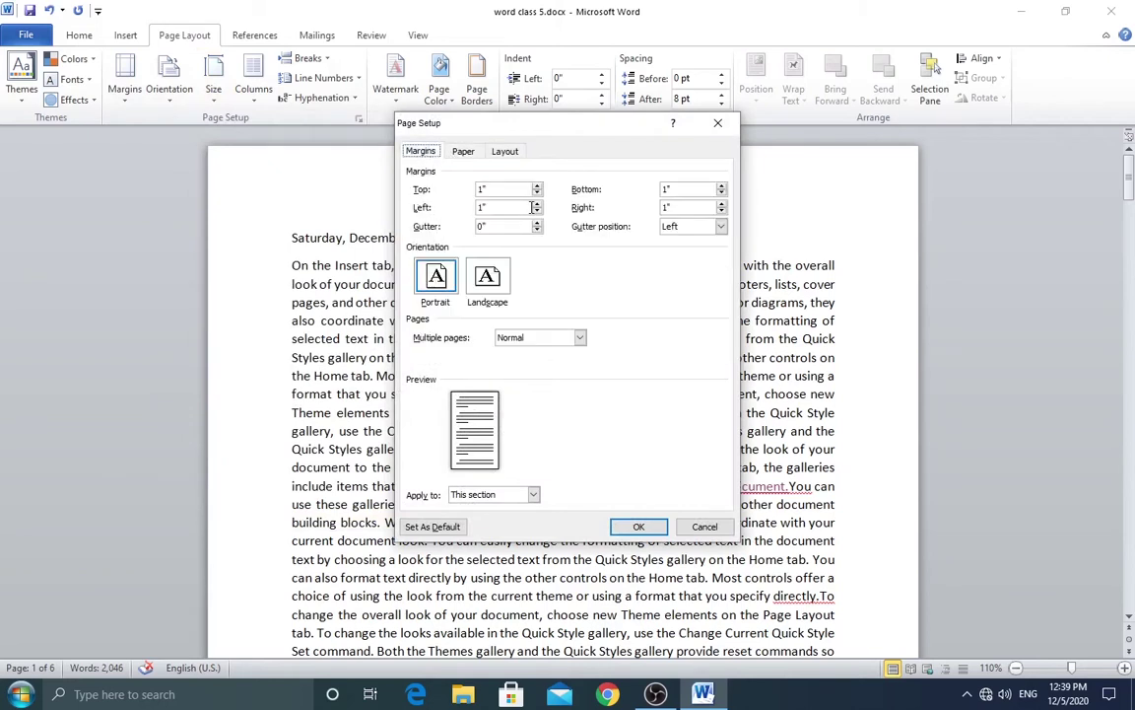
pyautogui.click(537, 186)
pyautogui.moveTo(538, 190); pyautogui.dragTo(539, 194)
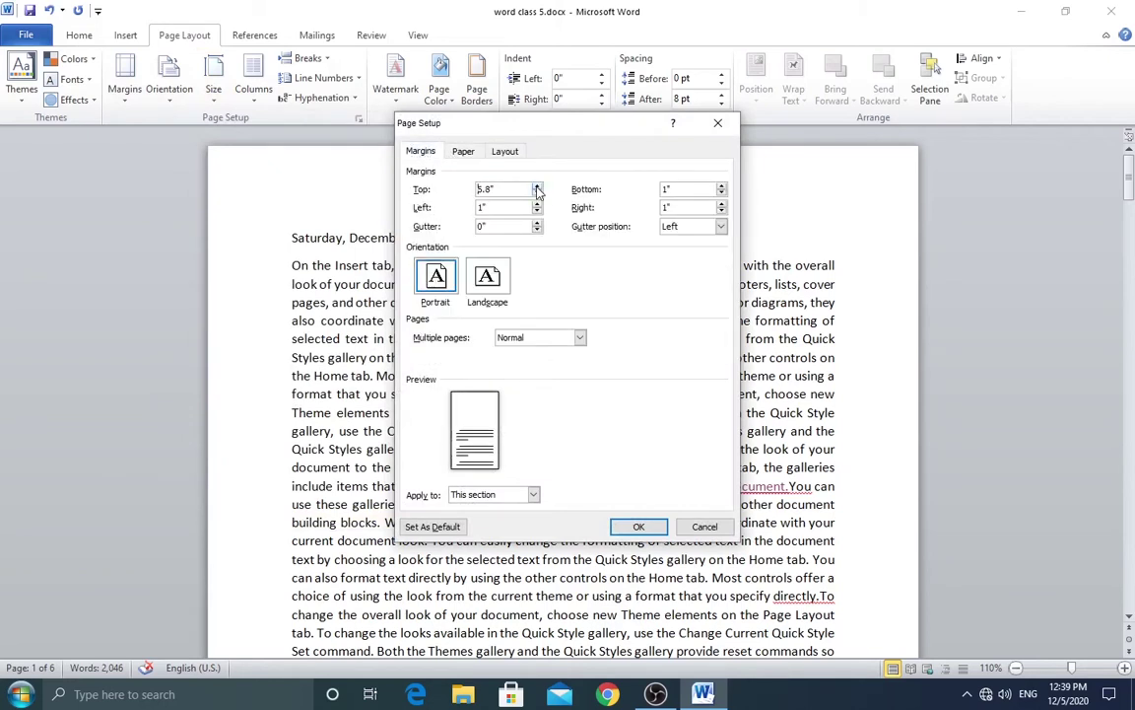
pyautogui.click(539, 196)
pyautogui.moveTo(539, 198); pyautogui.dragTo(540, 197)
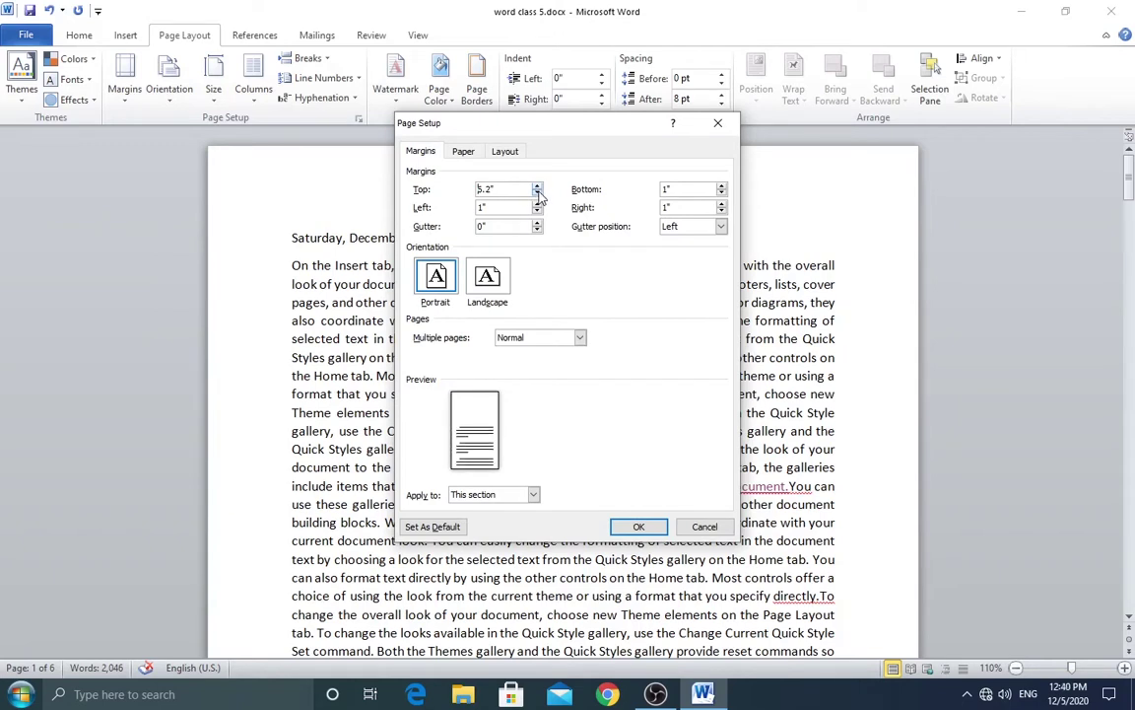
pyautogui.click(538, 196)
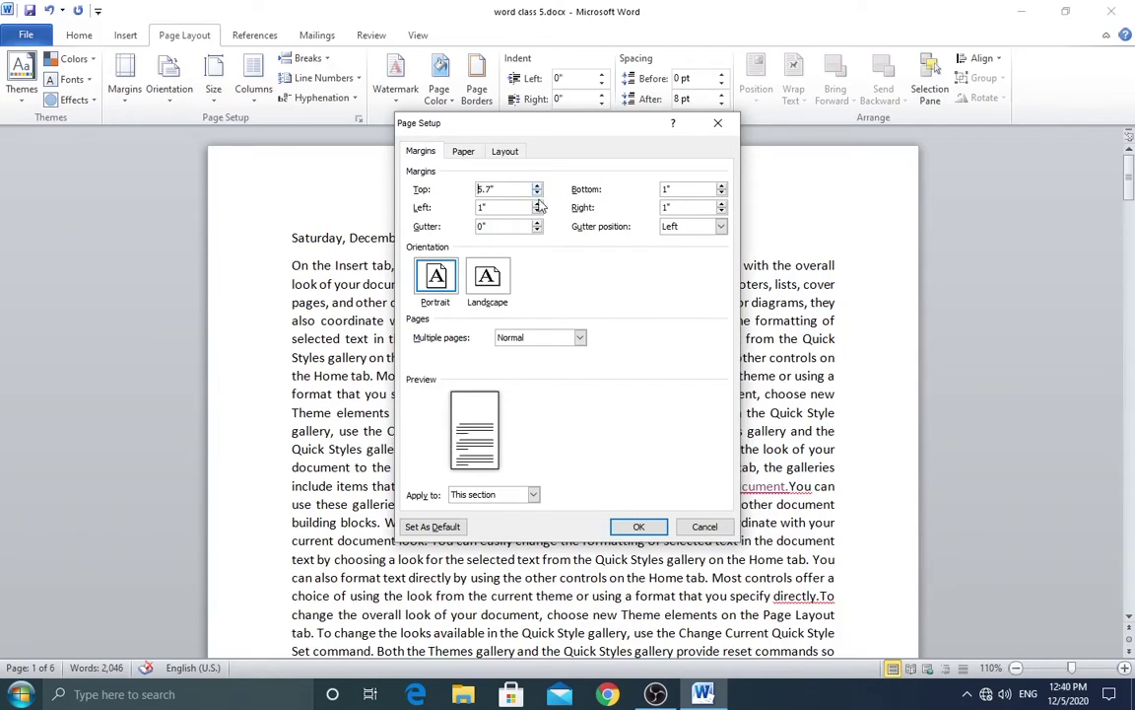
pyautogui.click(639, 528)
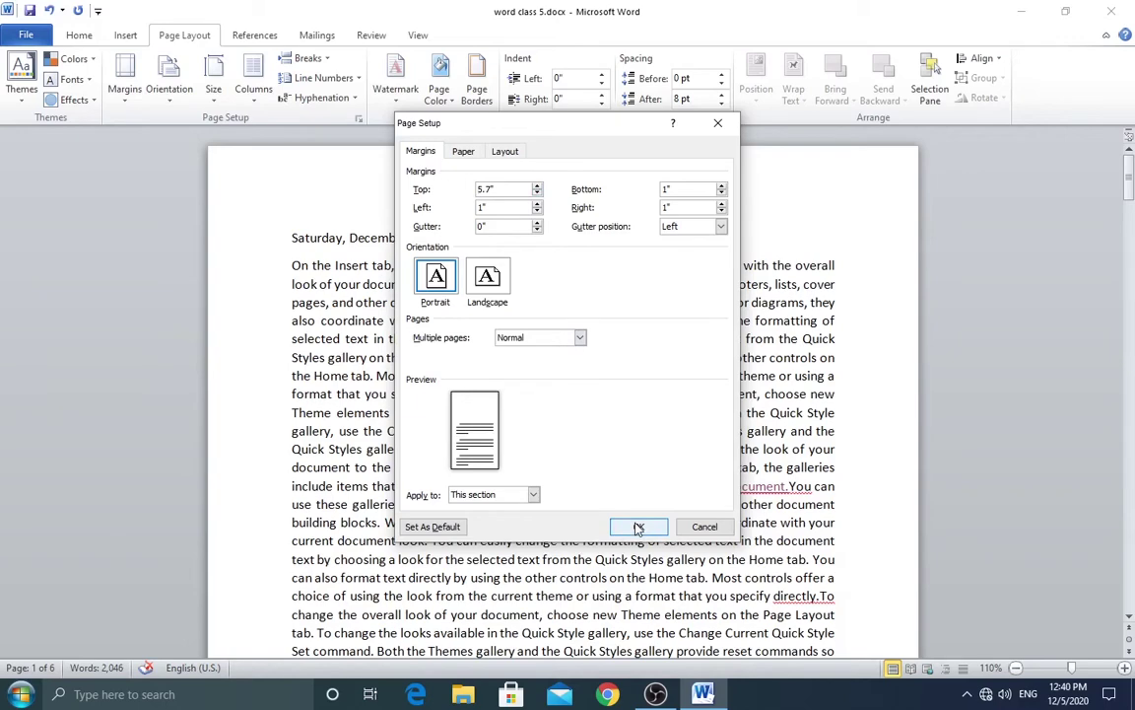
pyautogui.scroll(-1, 592, 452)
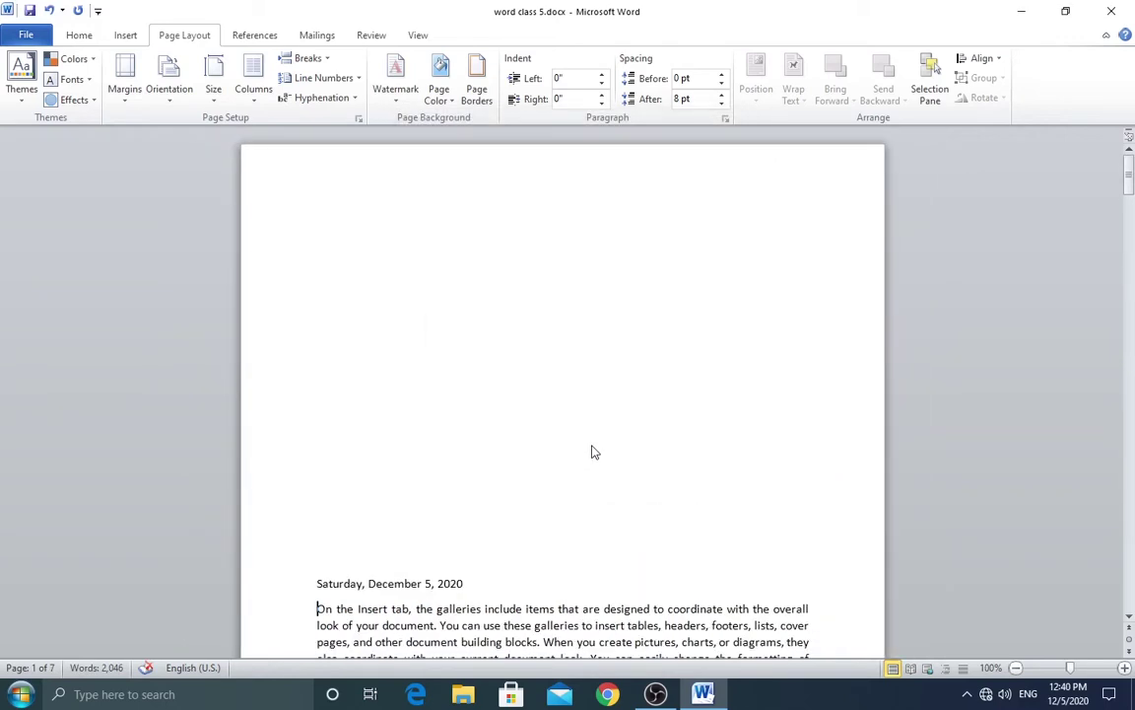
pyautogui.scroll(-1, 593, 452)
pyautogui.scroll(-3, 594, 455)
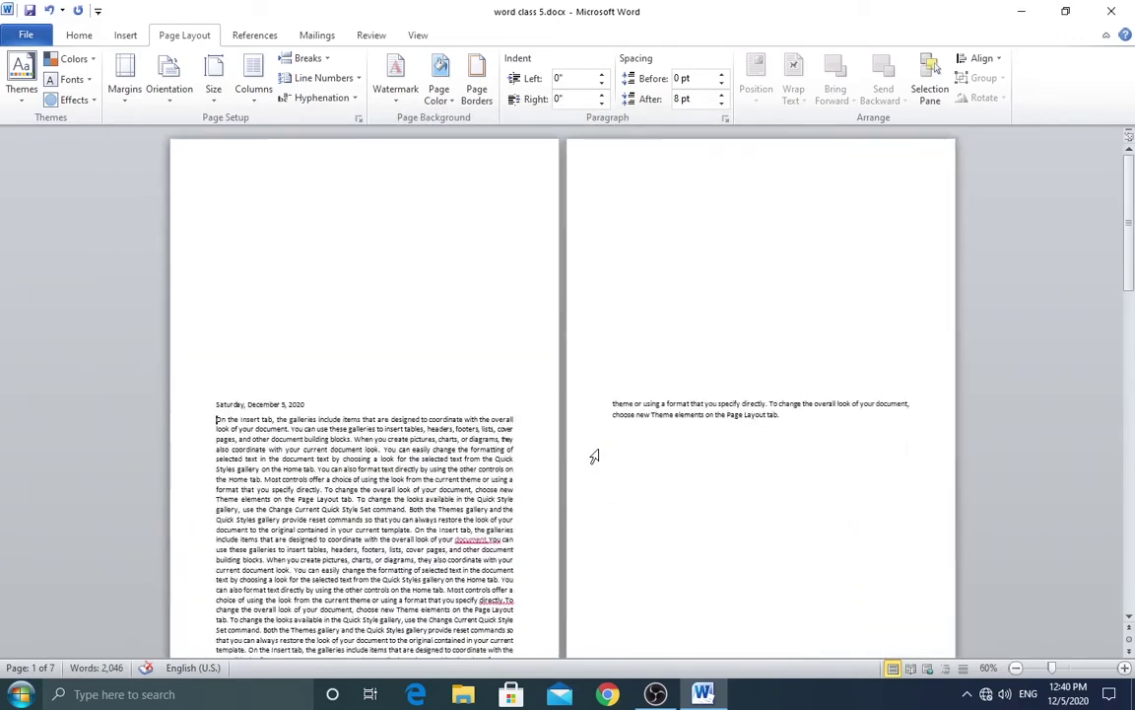
pyautogui.scroll(-1, 595, 454)
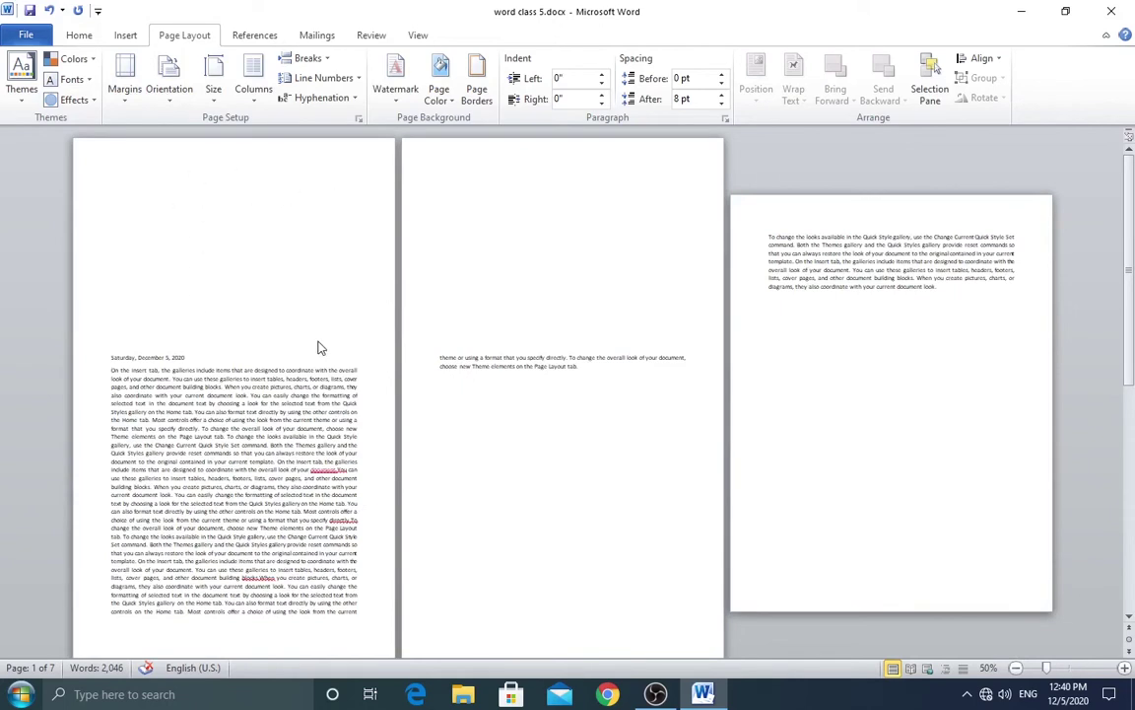
pyautogui.scroll(-1, 307, 258)
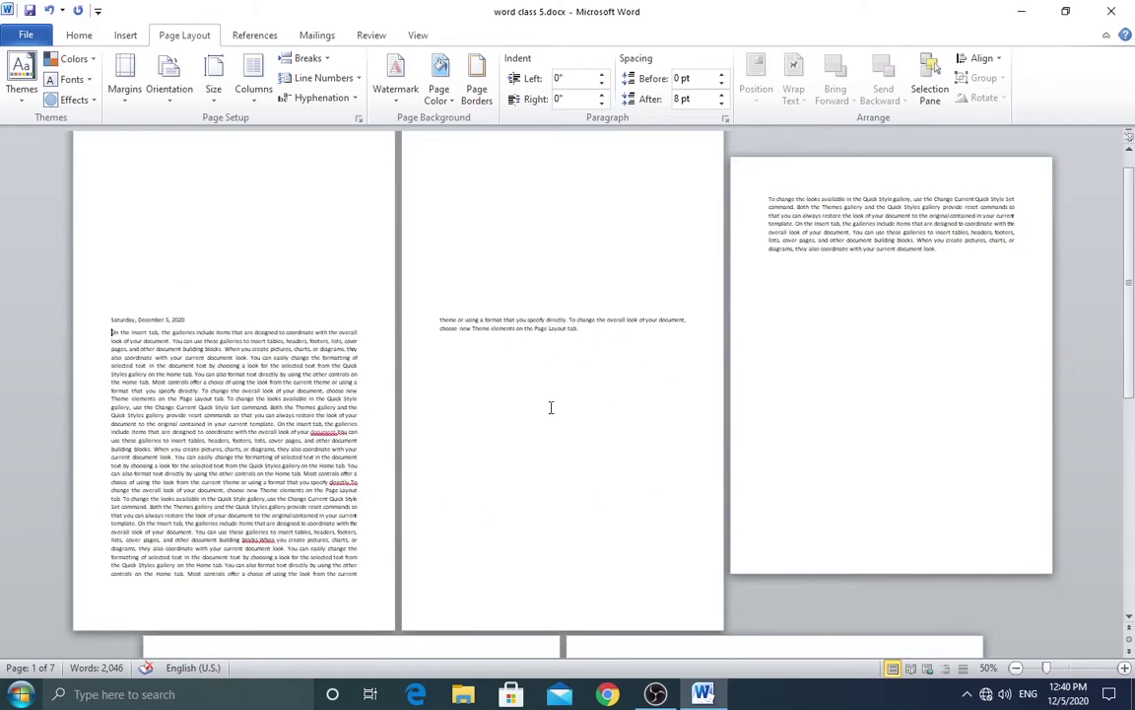
pyautogui.moveTo(102, 342); pyautogui.dragTo(727, 381)
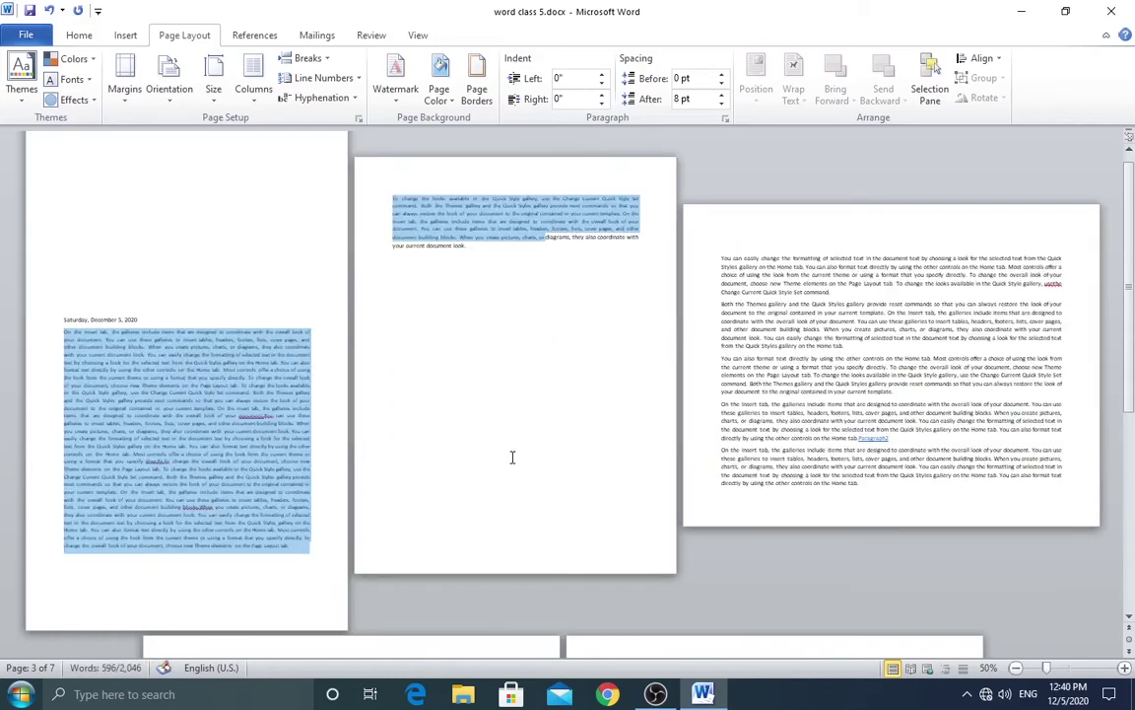
pyautogui.click(300, 550)
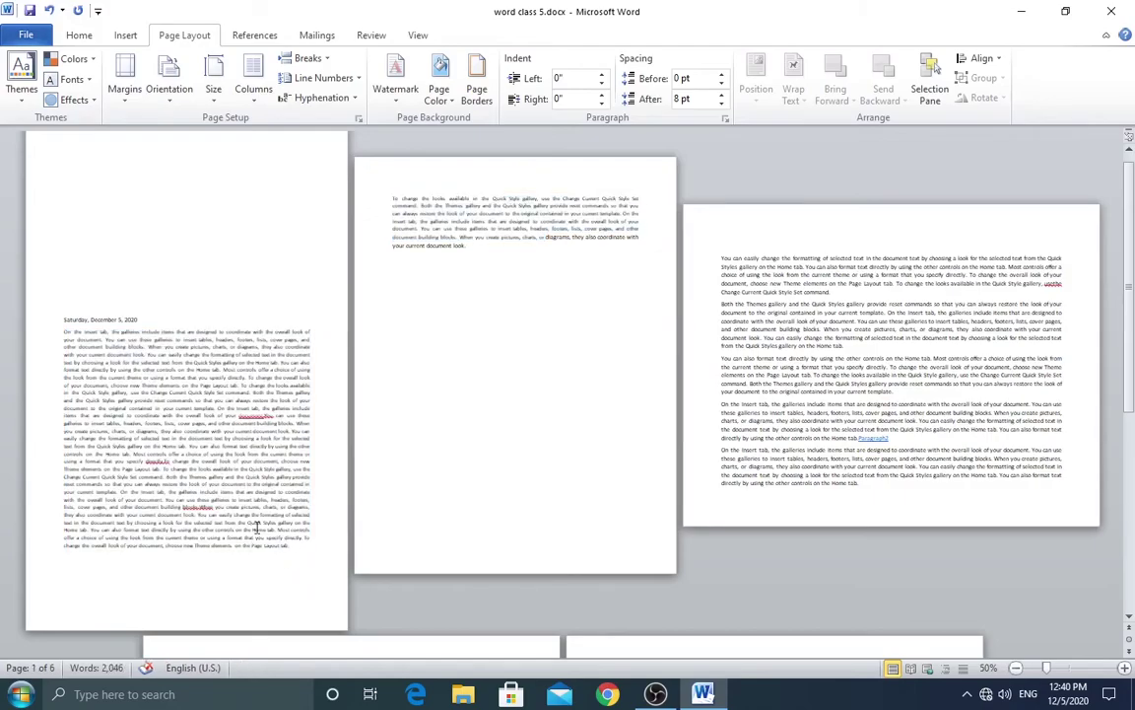
pyautogui.keyDown('ctrl'); pyautogui.scroll(5, 188, 368); pyautogui.keyUp('ctrl')
pyautogui.scroll(2, 208, 414)
pyautogui.scroll(3, 418, 385)
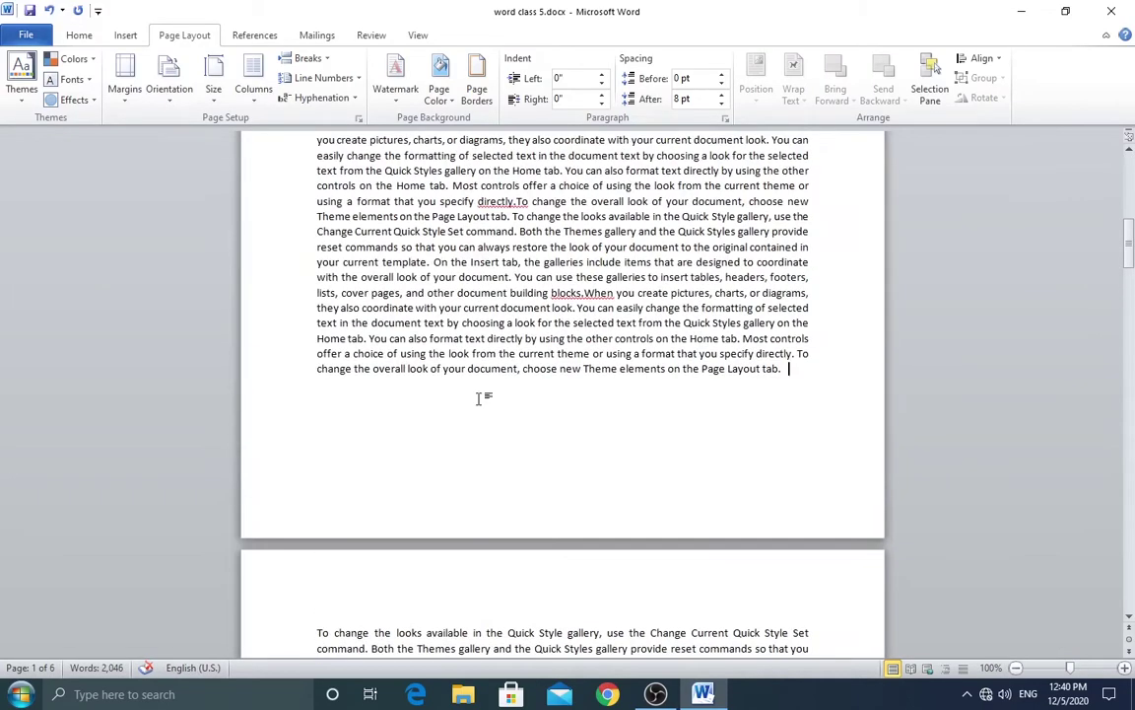
pyautogui.scroll(2, 481, 398)
pyautogui.scroll(4, 676, 431)
pyautogui.scroll(3, 676, 431)
pyautogui.scroll(3, 672, 431)
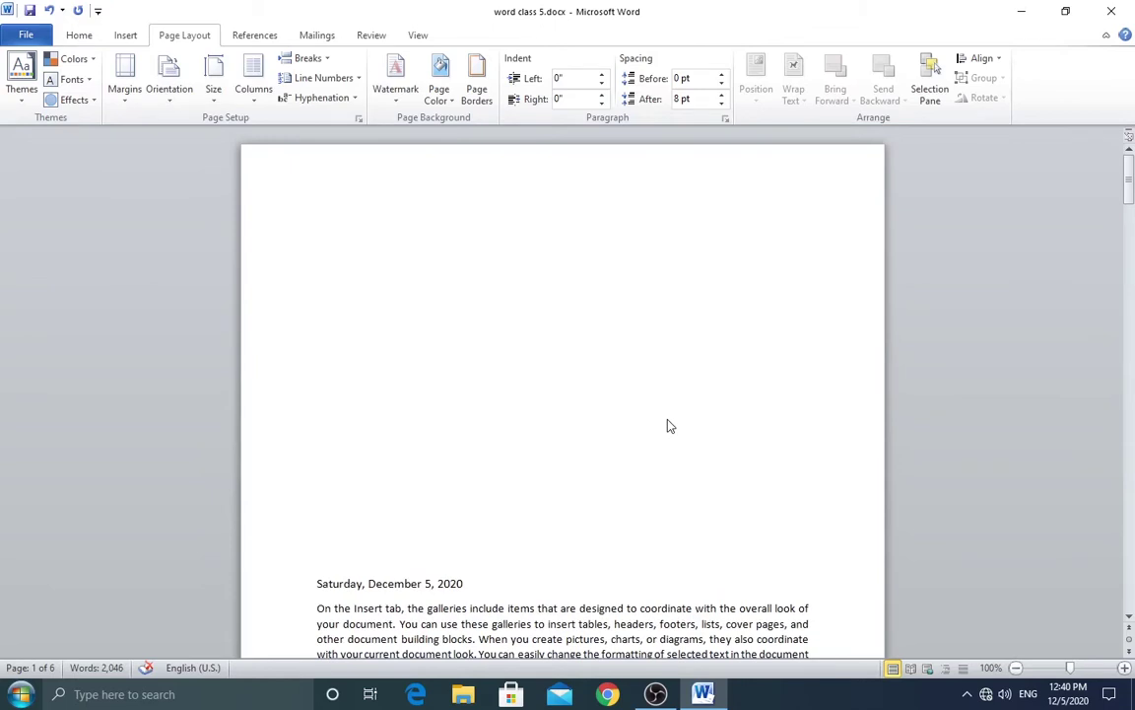
pyautogui.scroll(-1, 581, 399)
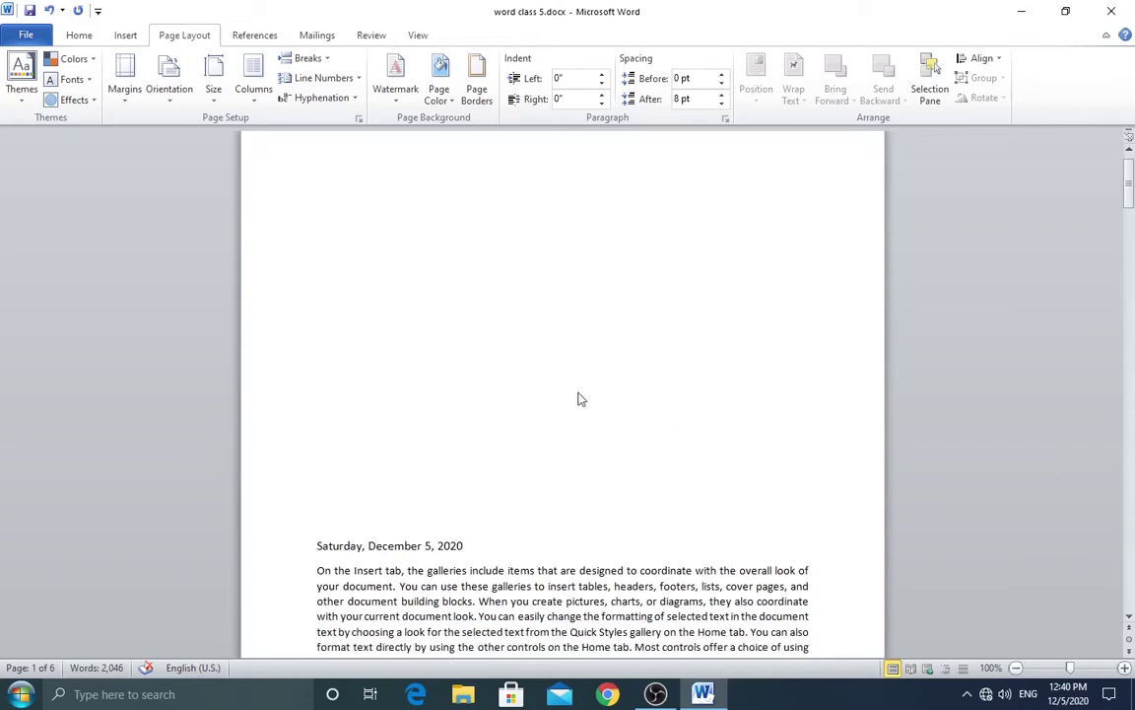
pyautogui.scroll(1, 519, 328)
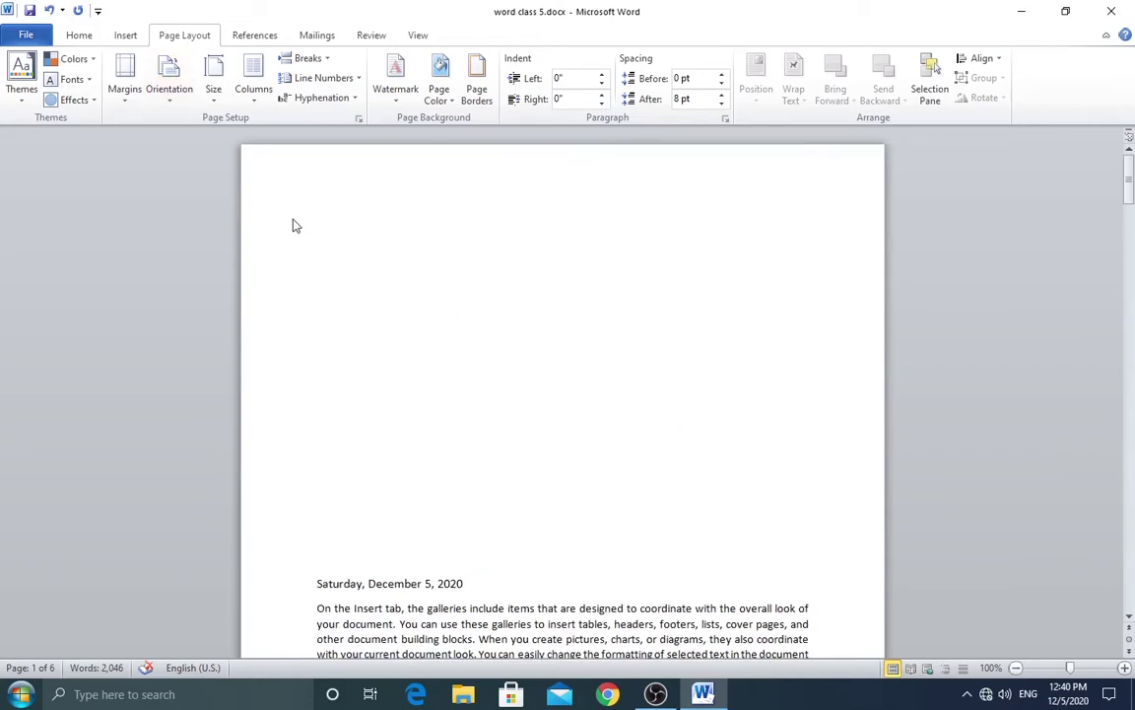
# Open the print settings with Ctrl+P and review the printers, keeping the same LaserJet
pyautogui.hotkey('ctrl', 'p')
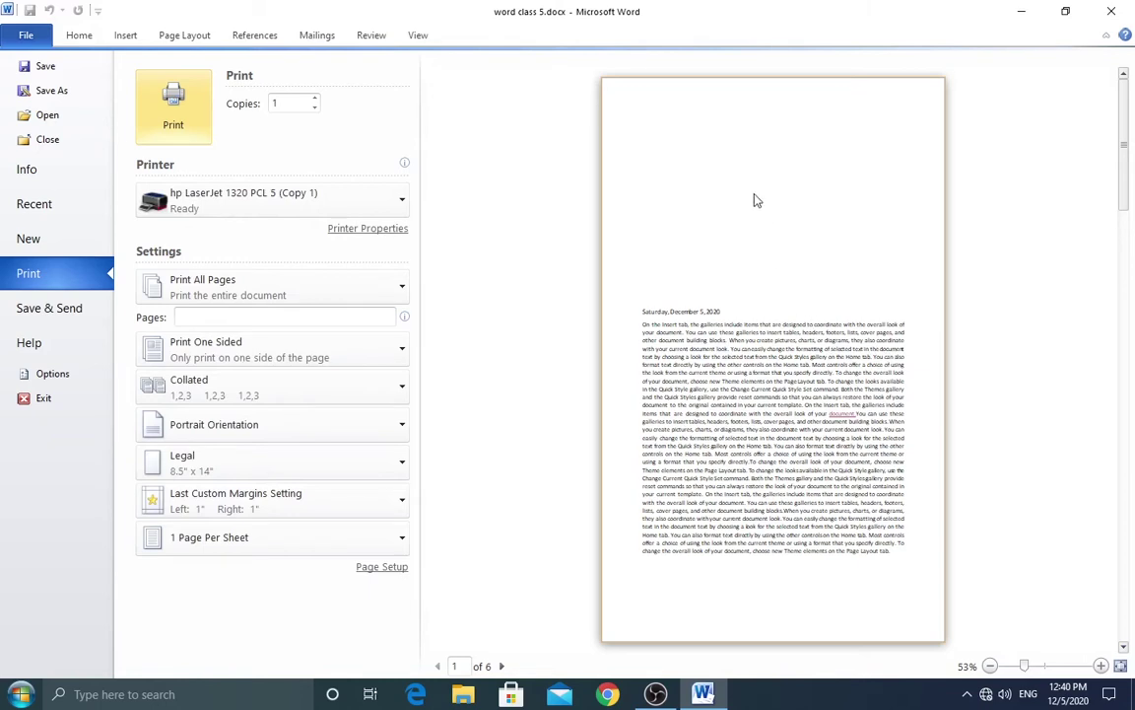
pyautogui.click(400, 200)
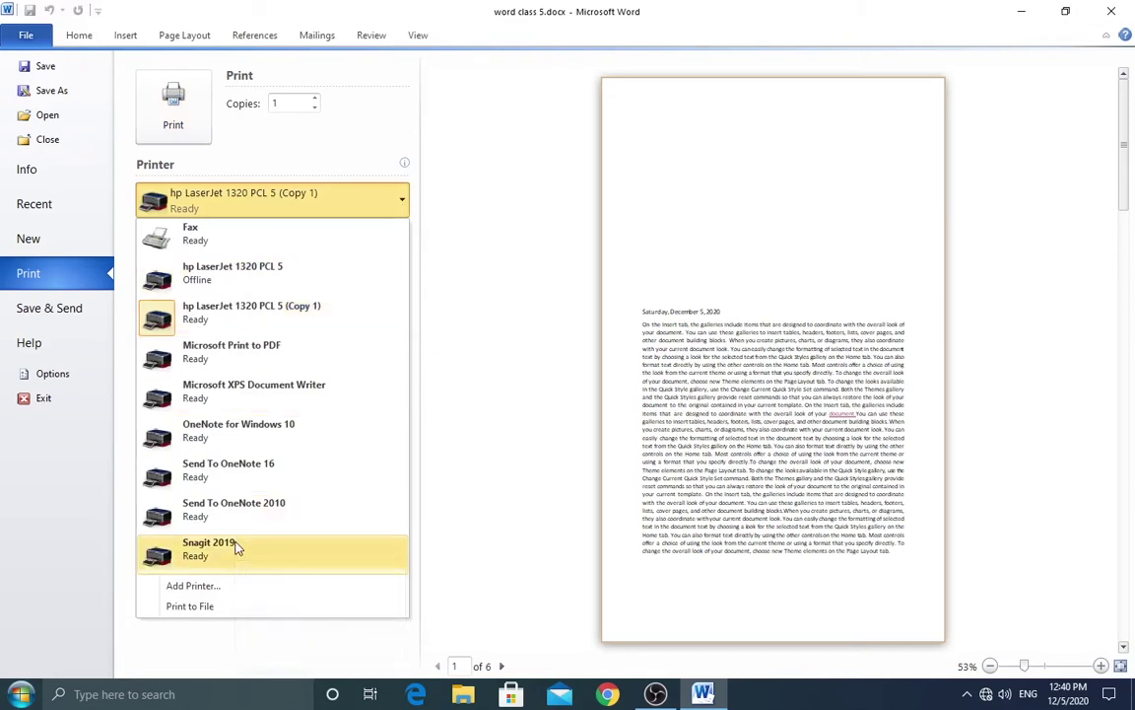
pyautogui.click(387, 201)
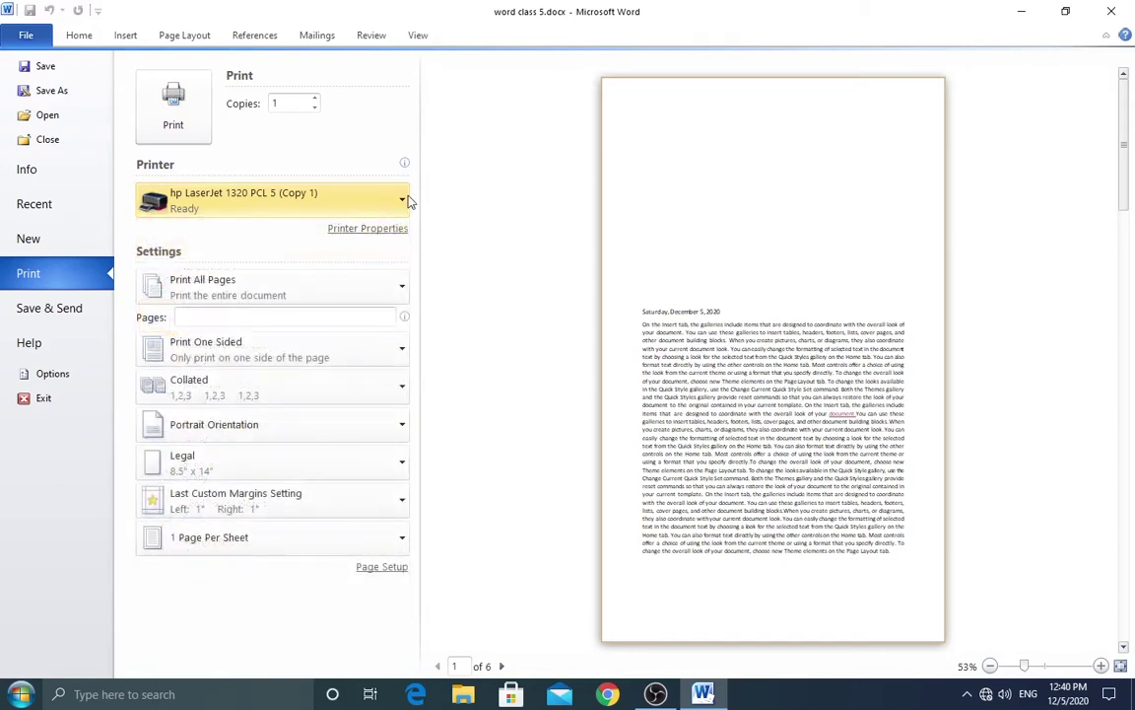
pyautogui.click(401, 200)
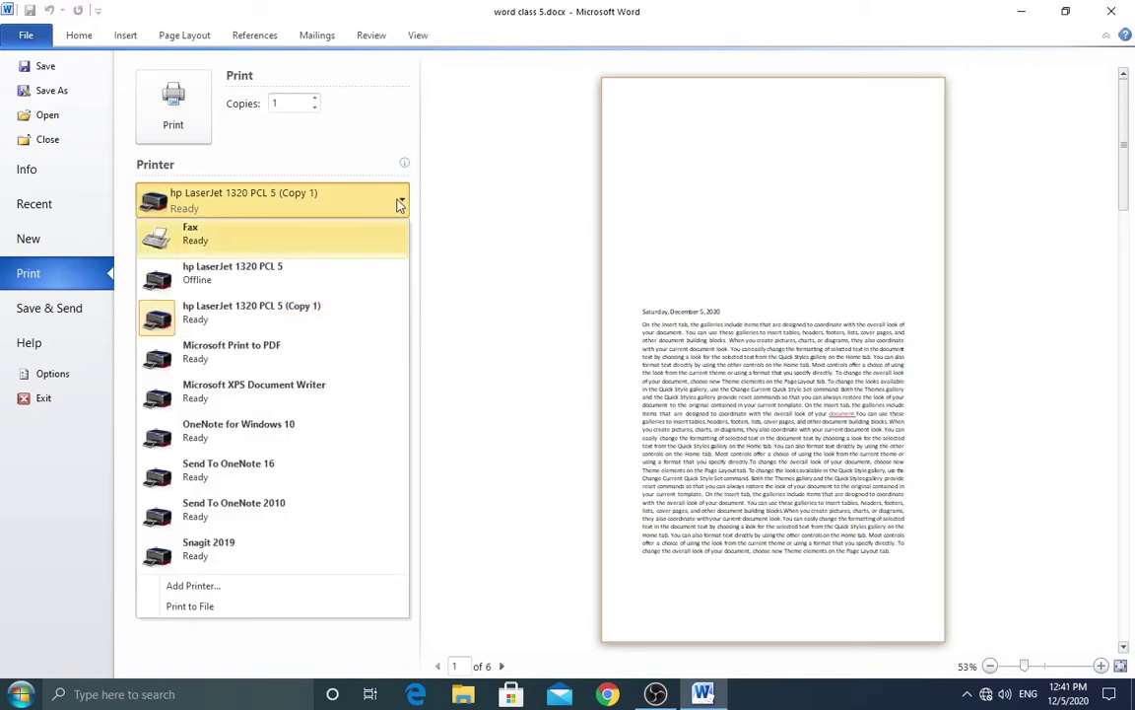
pyautogui.click(360, 187)
pyautogui.click(361, 187)
pyautogui.click(393, 207)
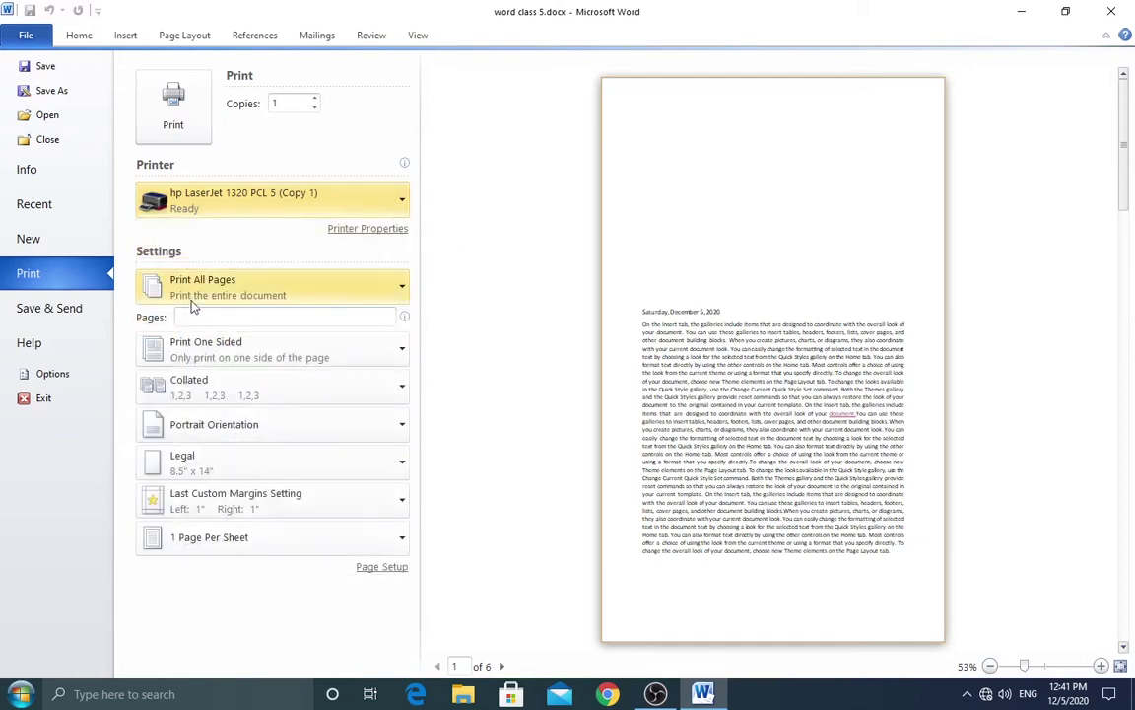
# Set printing to the current page only, keeping one-sided, collated and portrait
pyautogui.click(301, 289)
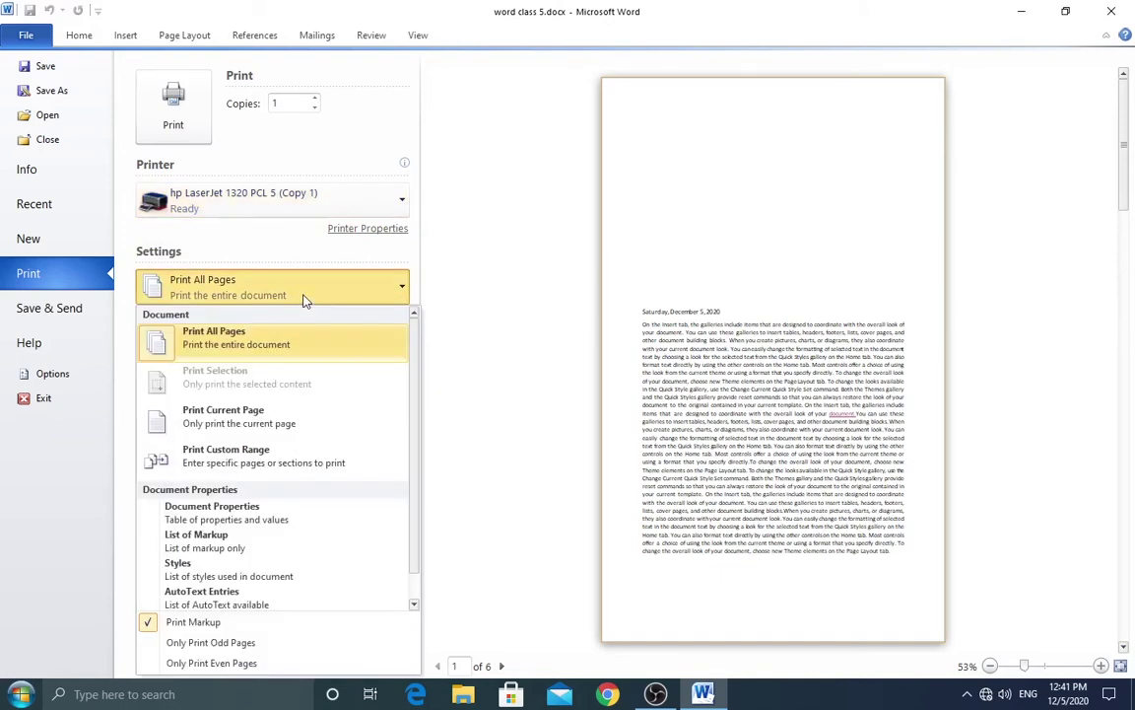
pyautogui.click(232, 424)
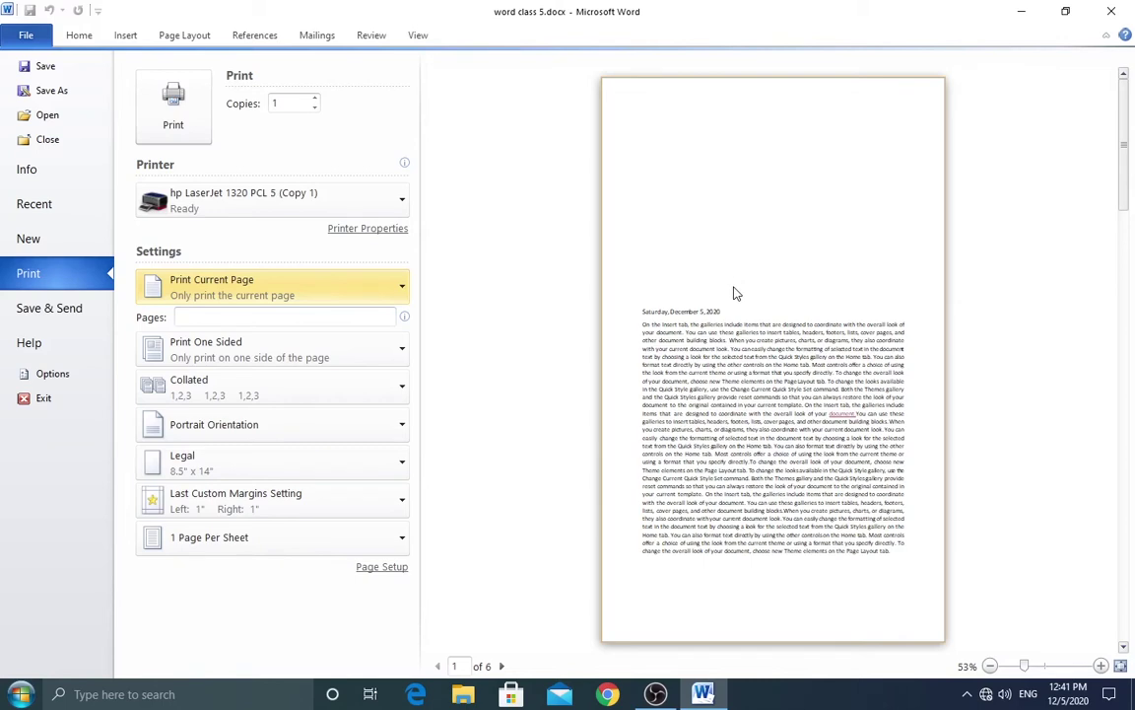
pyautogui.click(240, 359)
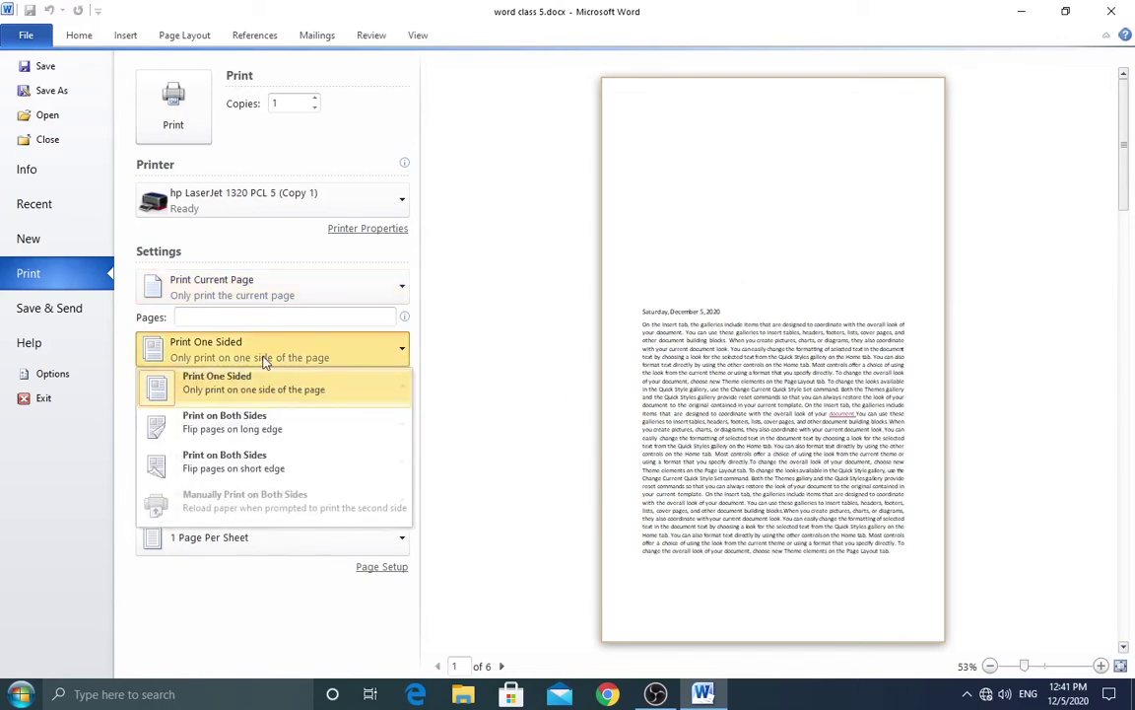
pyautogui.click(253, 399)
pyautogui.click(266, 394)
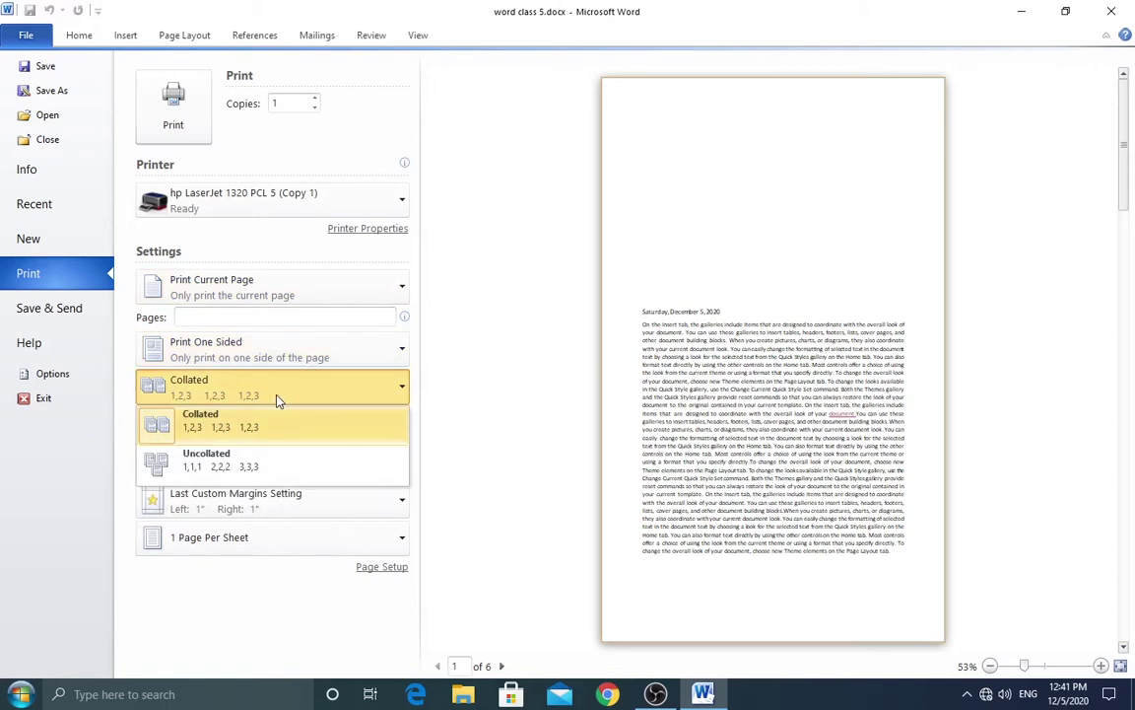
pyautogui.click(278, 398)
pyautogui.click(279, 426)
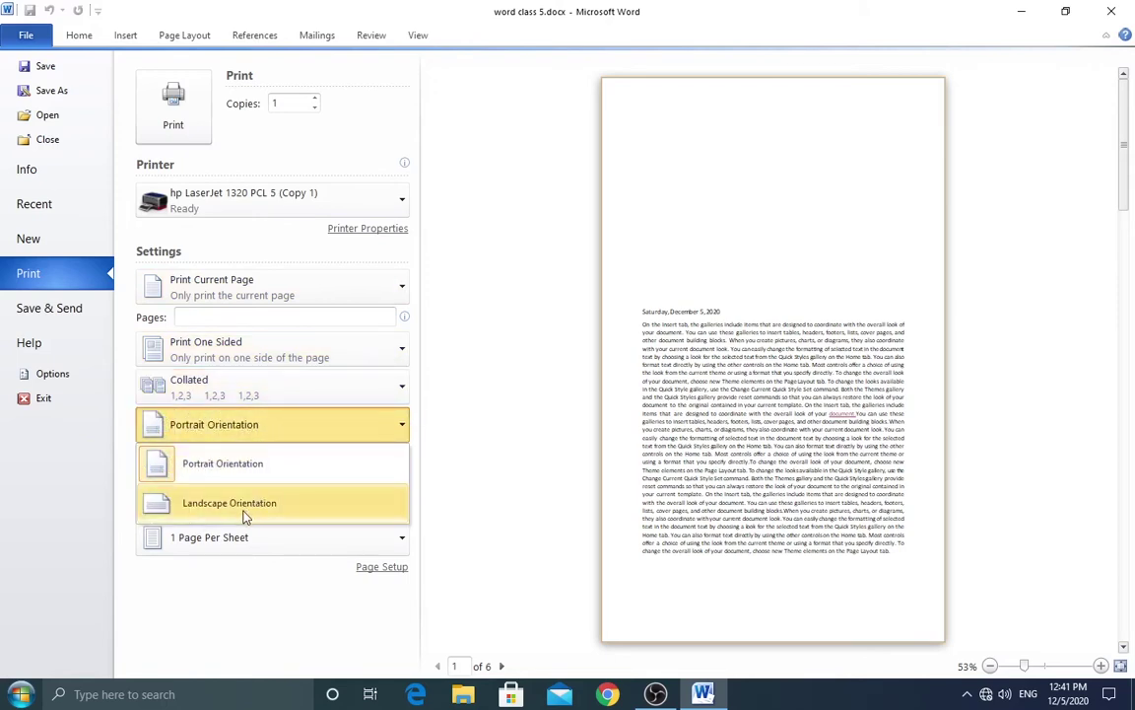
pyautogui.click(249, 463)
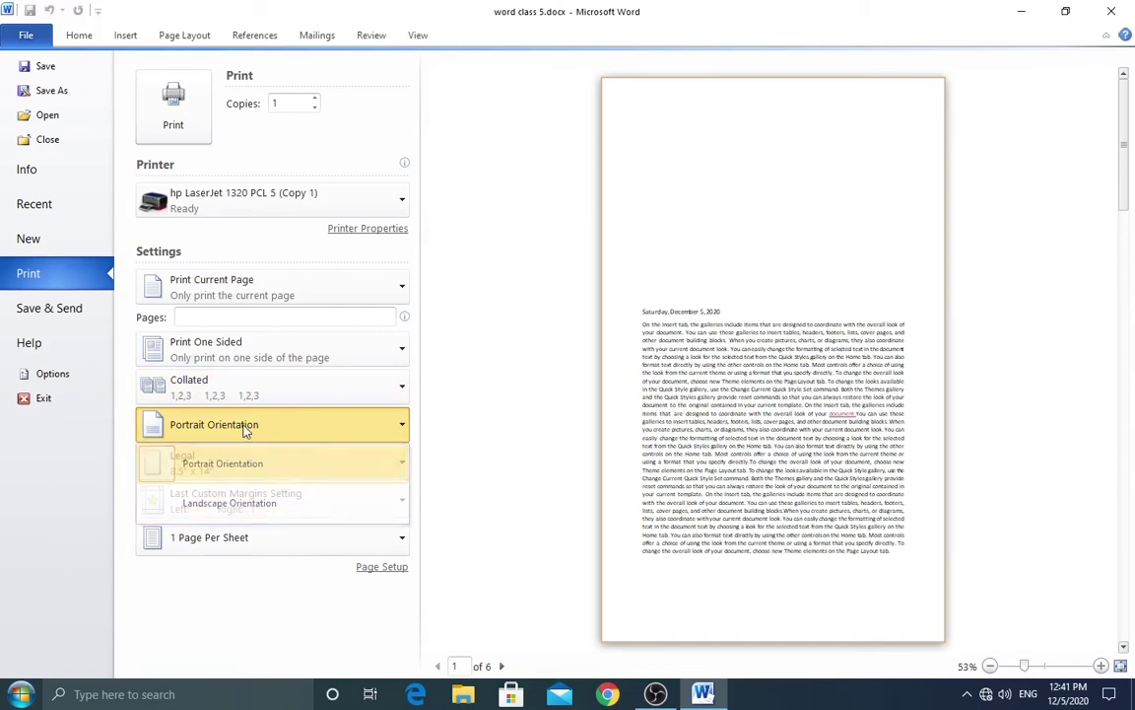
# Review the paper size setting, Legal 8.5 × 14 inch at 600 dpi
pyautogui.click(219, 467)
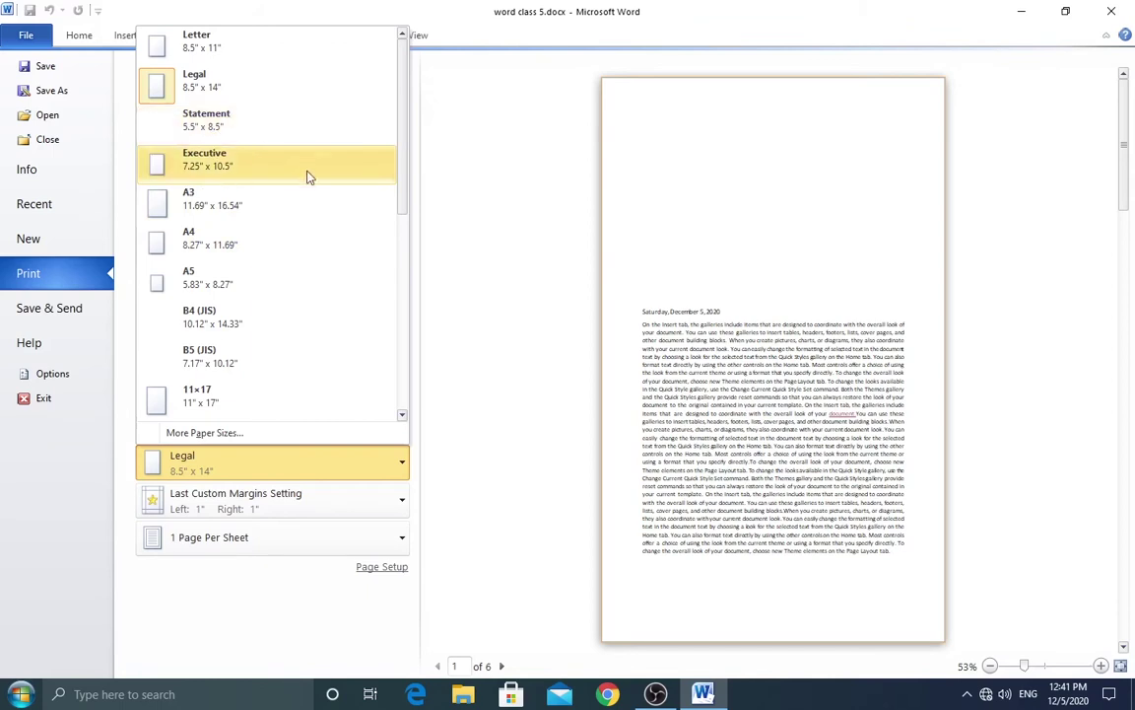
pyautogui.moveTo(404, 72); pyautogui.dragTo(396, 109)
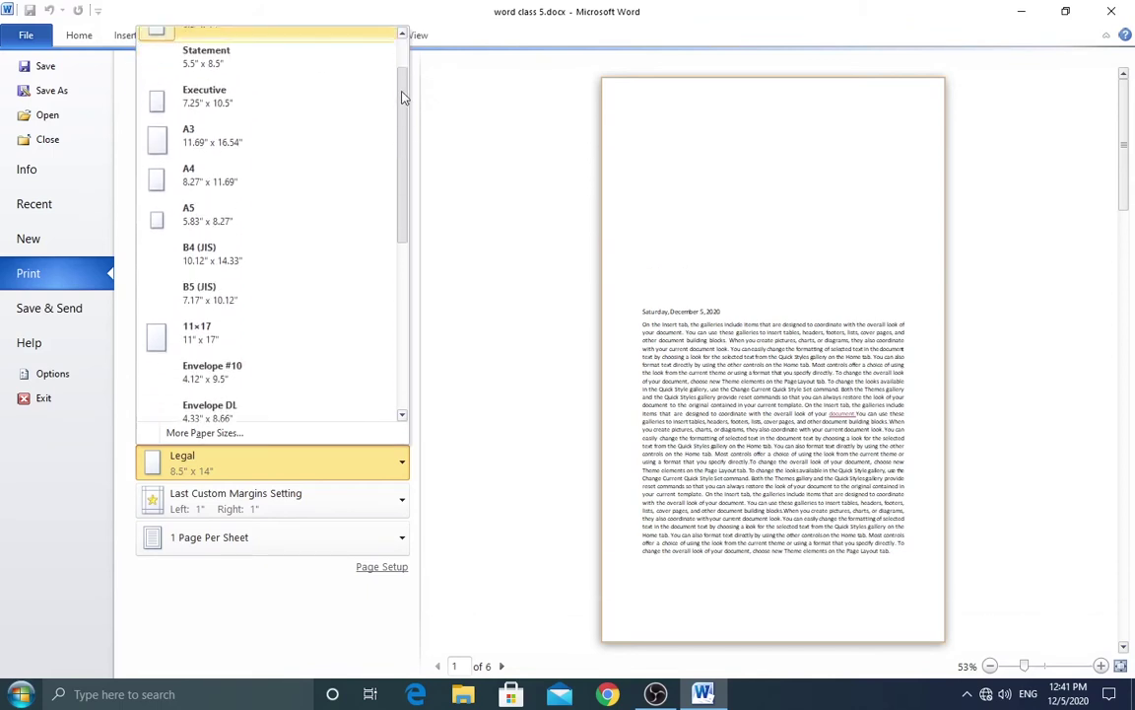
pyautogui.moveTo(397, 108); pyautogui.dragTo(399, 61)
pyautogui.click(343, 473)
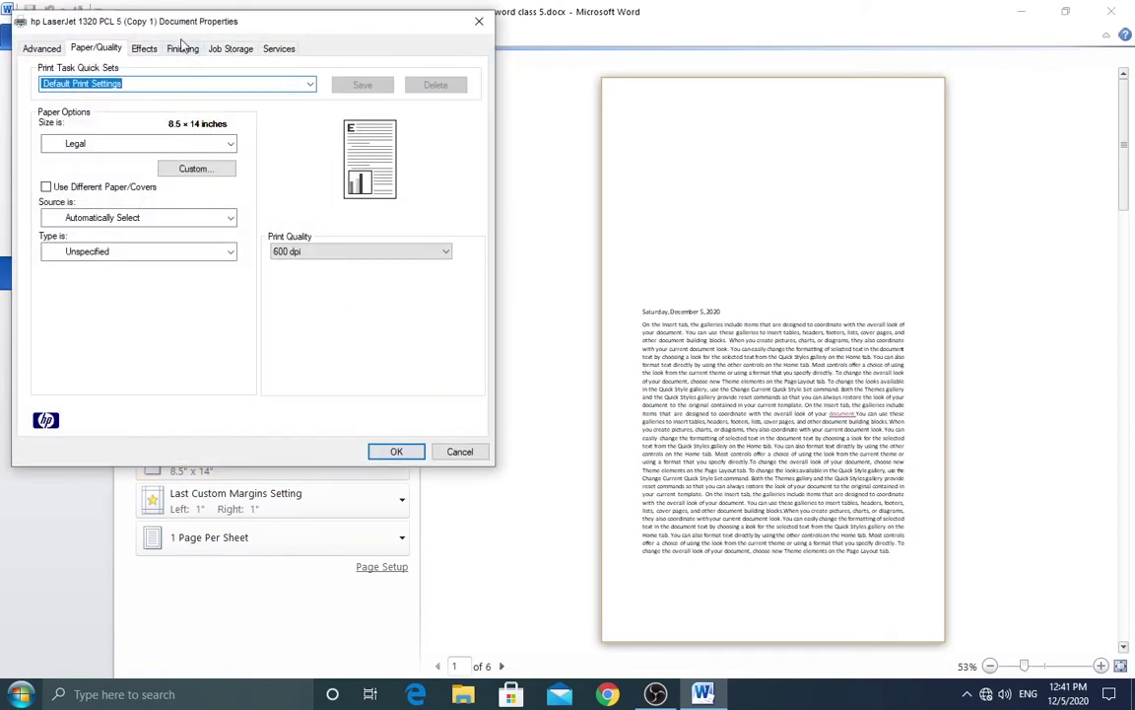
pyautogui.moveTo(184, 28); pyautogui.dragTo(367, 165)
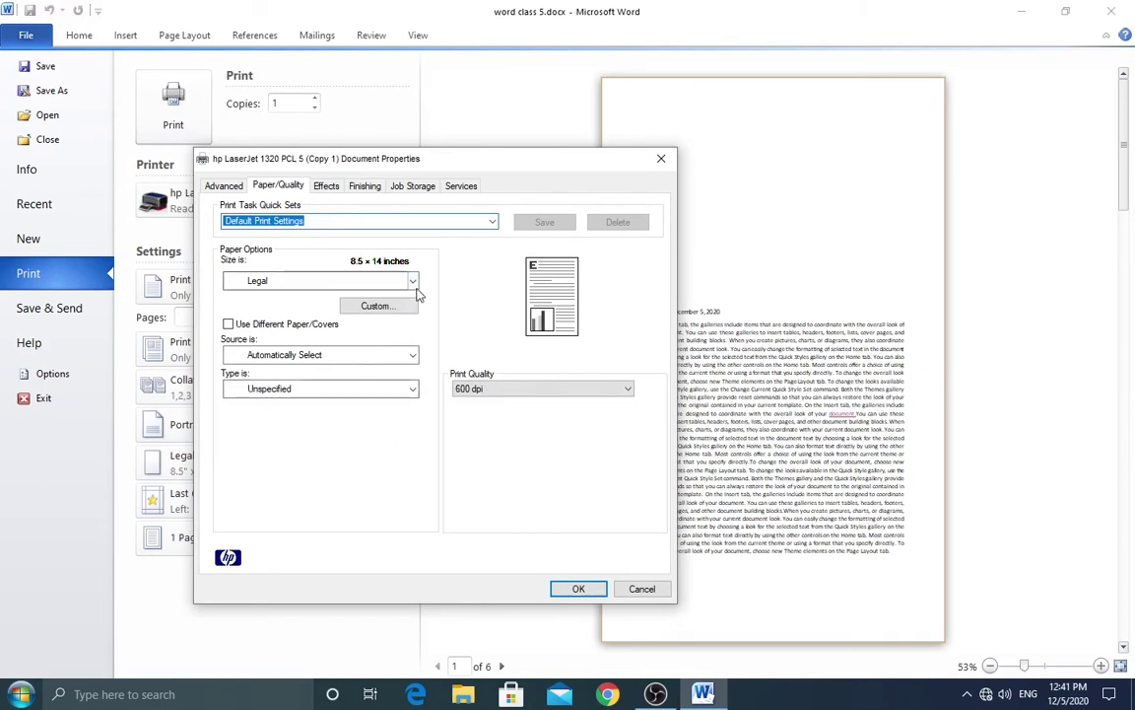
pyautogui.click(326, 187)
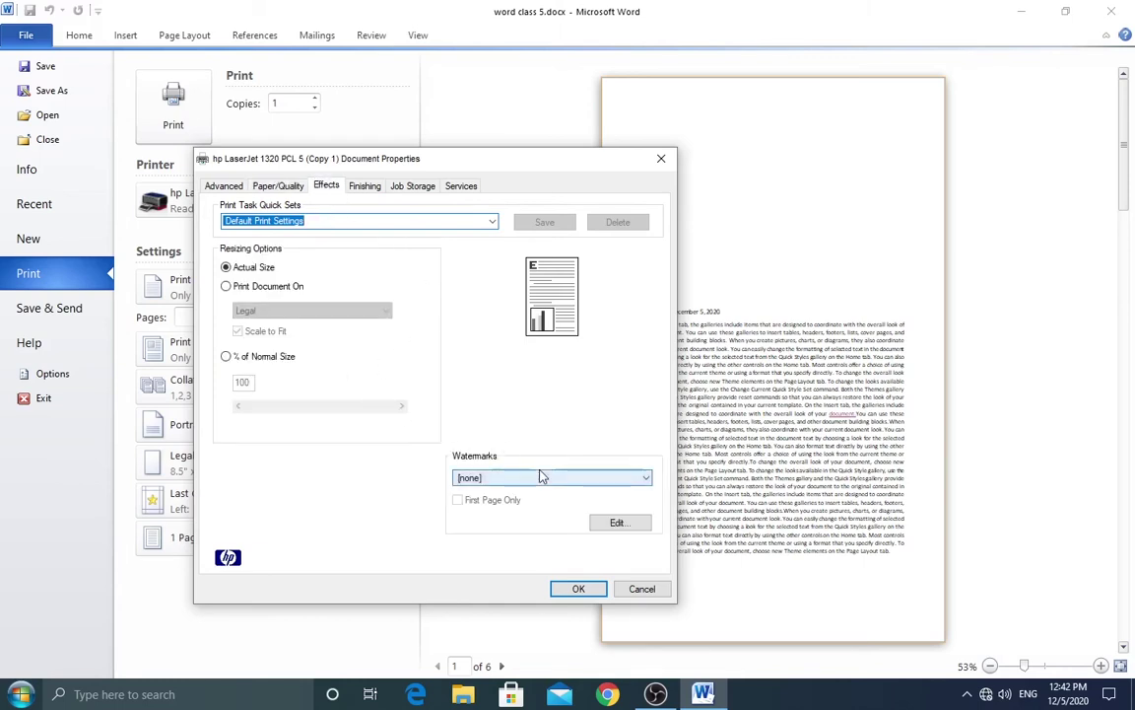
pyautogui.click(512, 477)
pyautogui.click(642, 589)
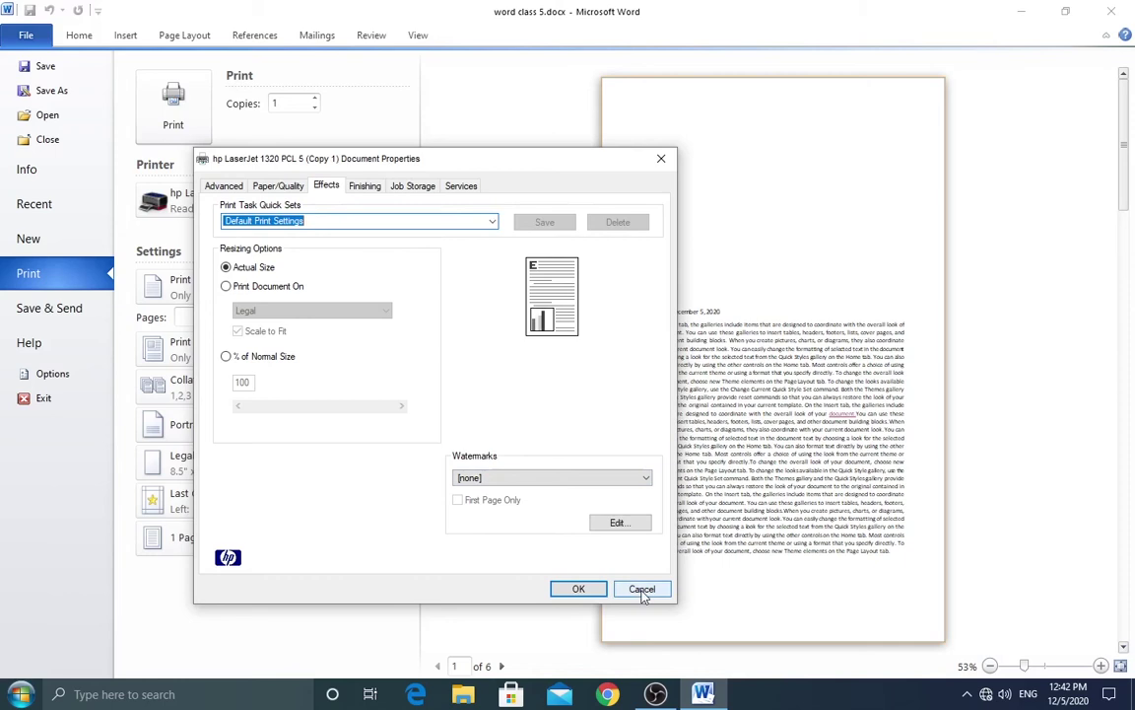
pyautogui.click(642, 589)
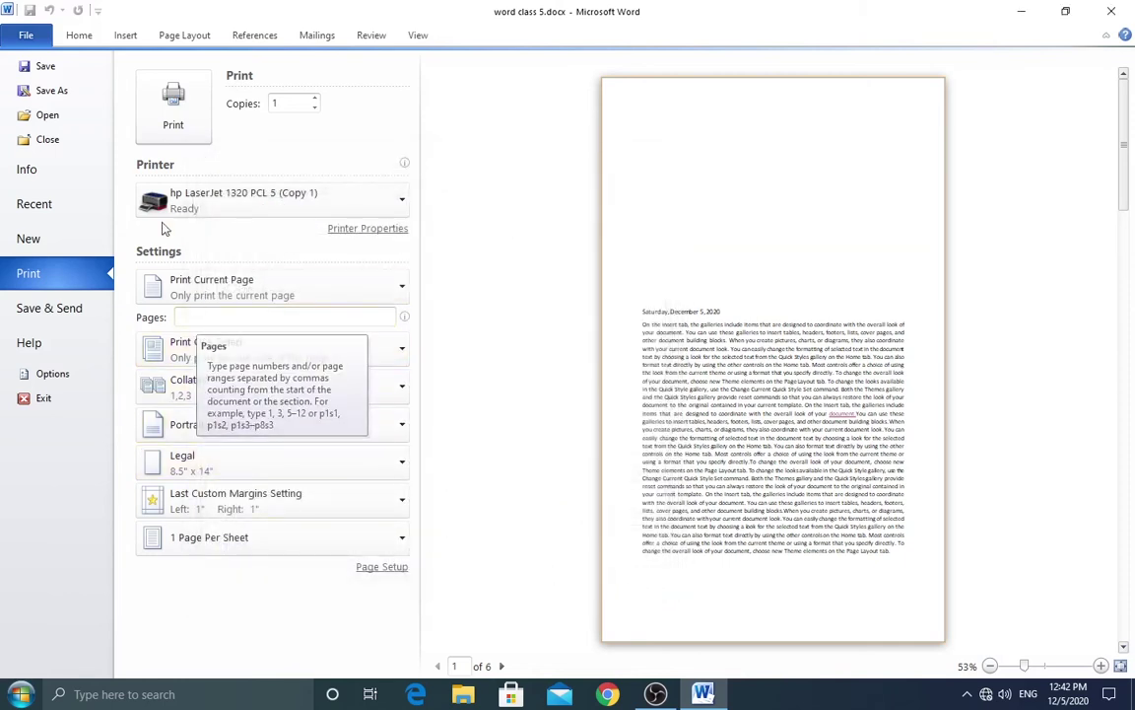
# Leave the print settings and return to the top of page one, with its large top margin
pyautogui.click(79, 37)
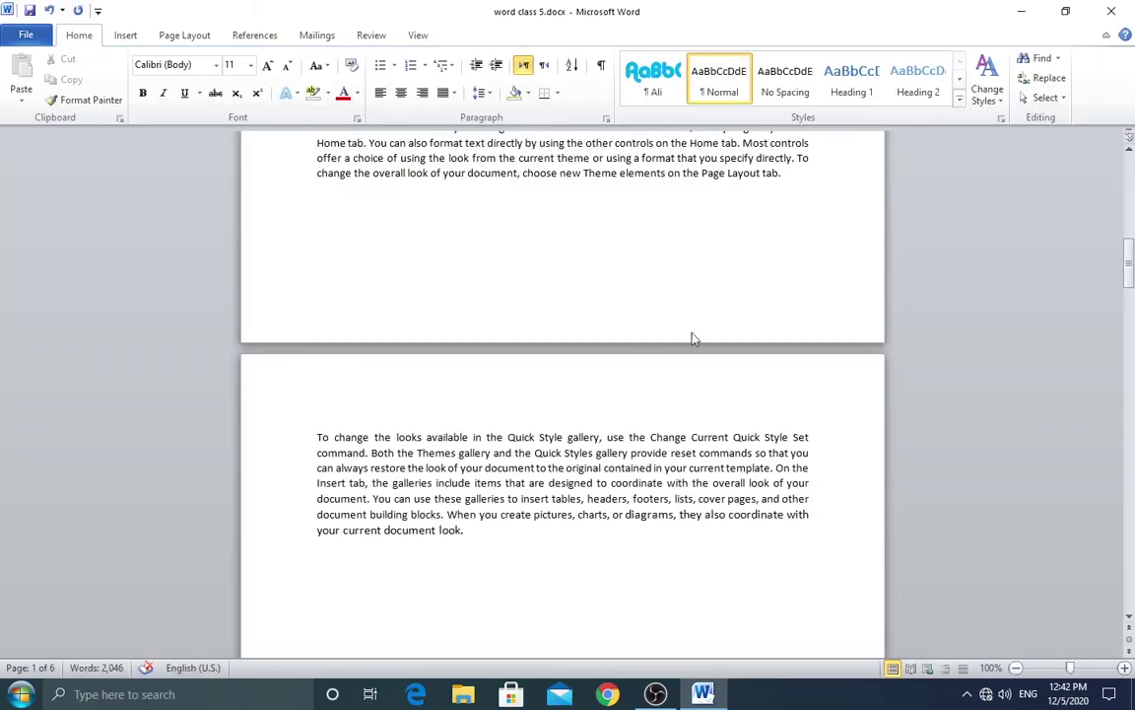
pyautogui.scroll(6, 623, 299)
pyautogui.scroll(6, 720, 300)
pyautogui.scroll(5, 720, 300)
pyautogui.scroll(4, 717, 306)
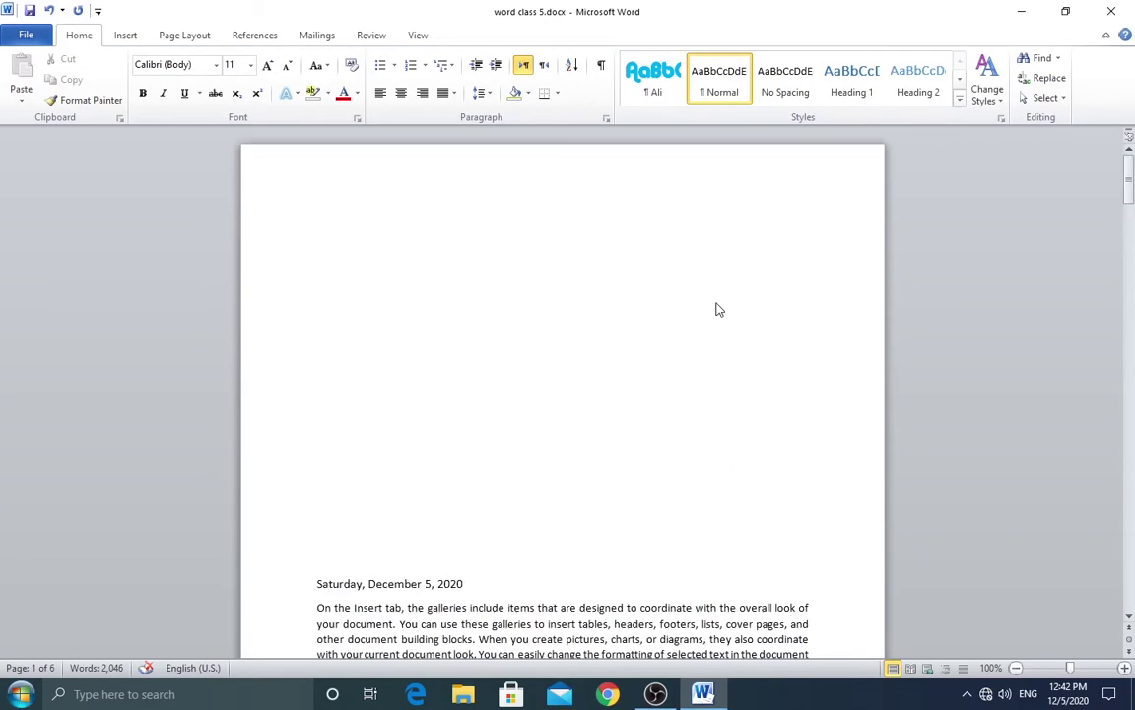
pyautogui.click(197, 37)
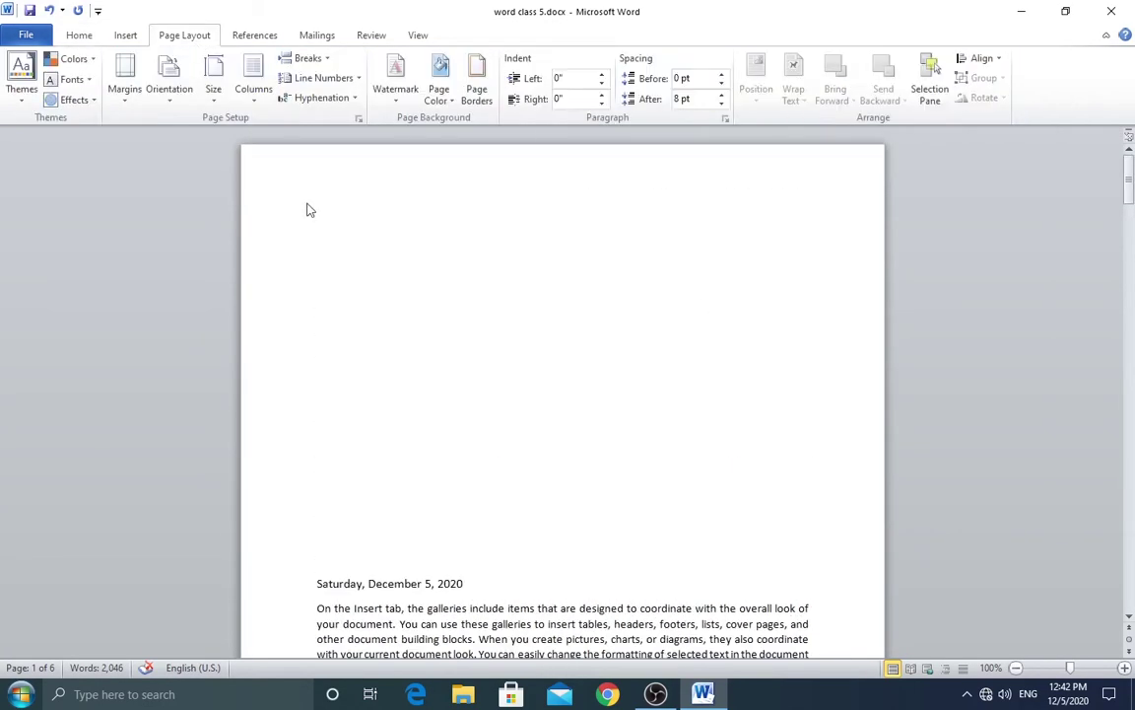